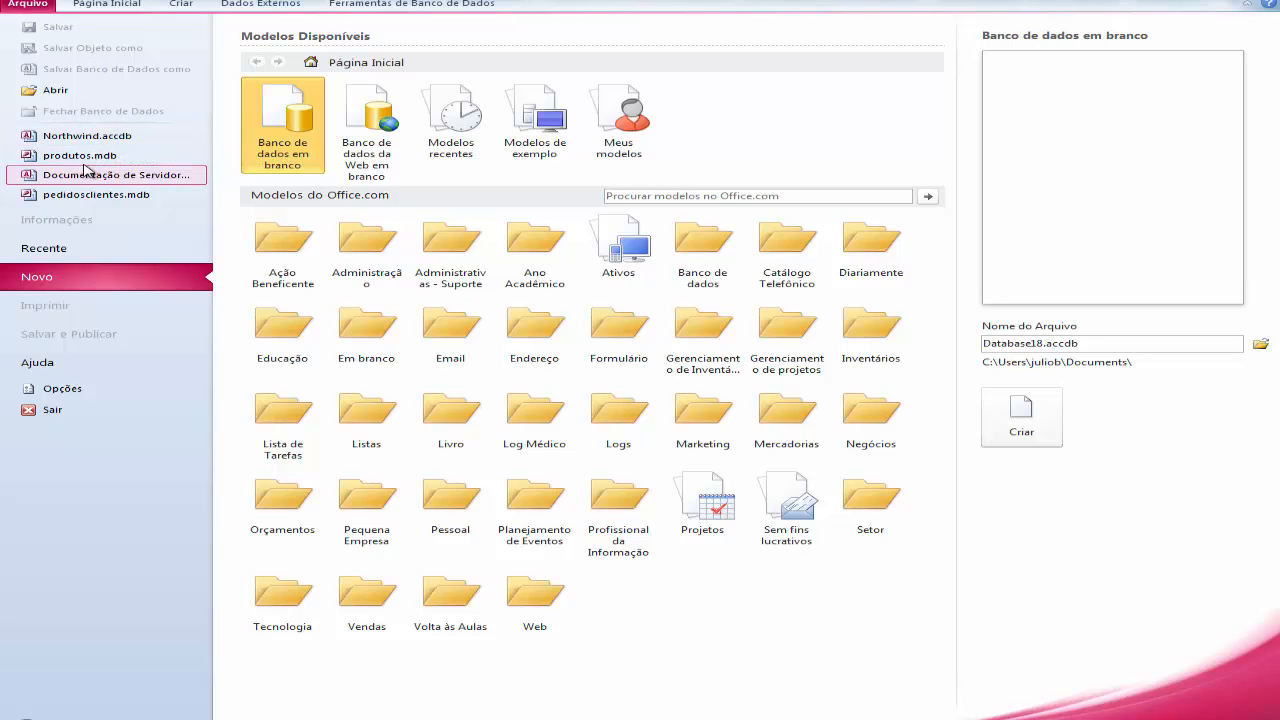
- Open the recent database Northwind.accdb and filter the object list to show only the tables
left_click(86, 137)
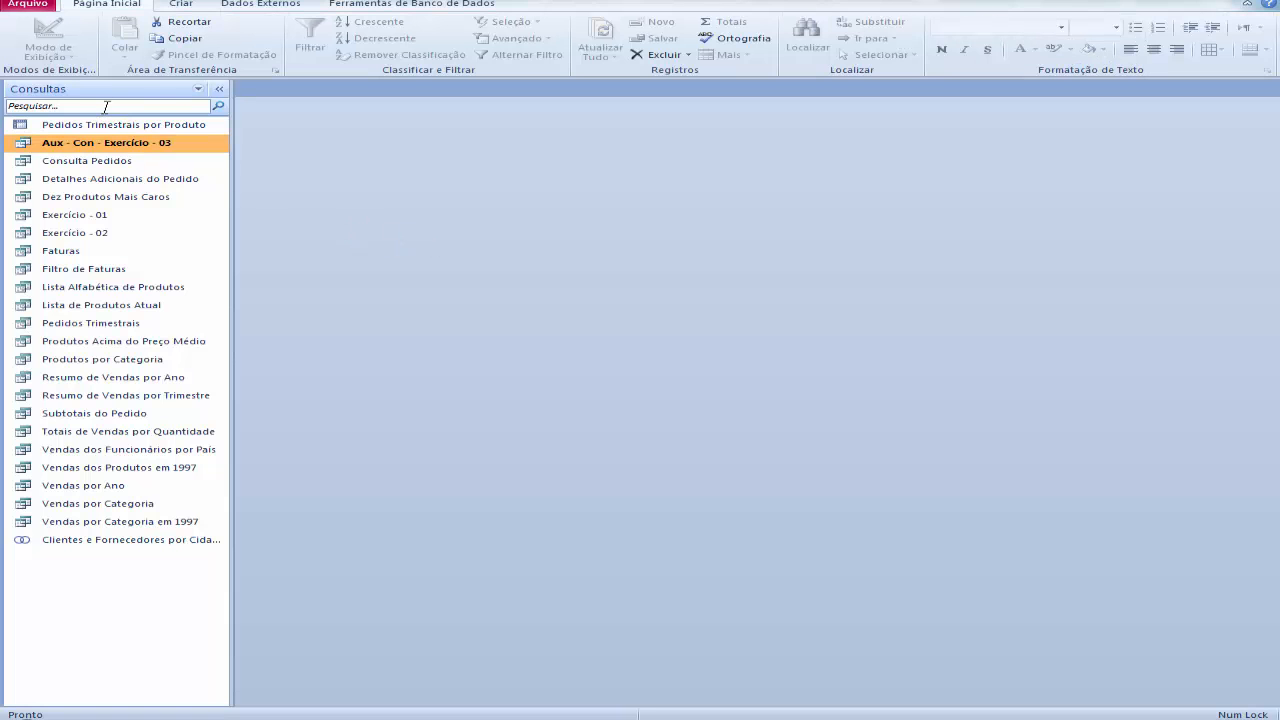
left_click(196, 89)
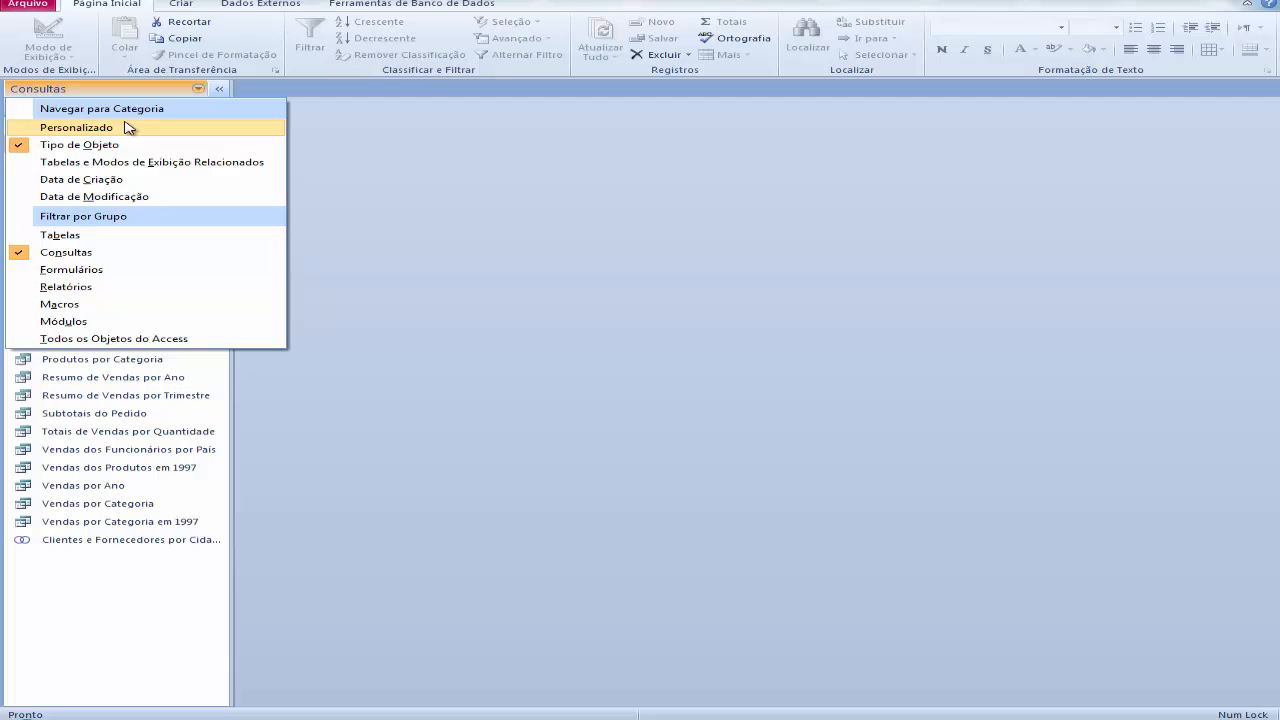
left_click(100, 236)
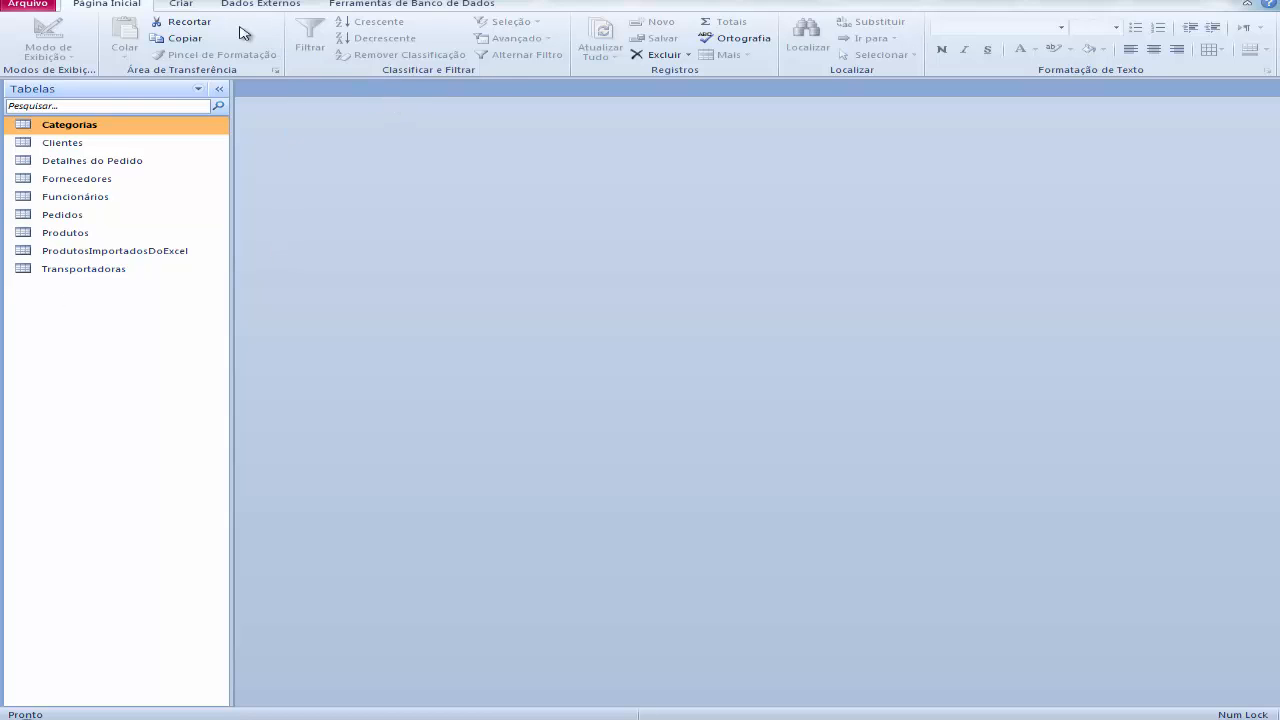
- Create a query in design view with the tables Pedidos, Detalhes do Pedido, Clientes, Produtos and Categorias
left_click(182, 6)
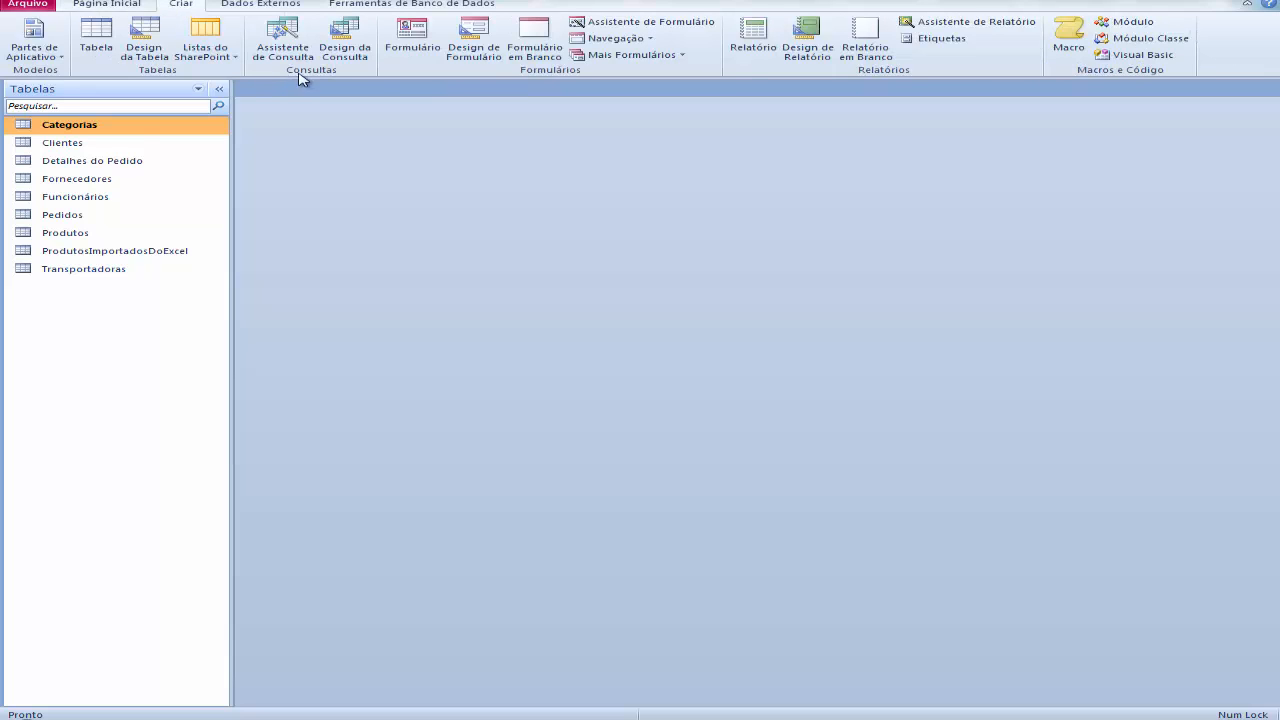
left_click(349, 57)
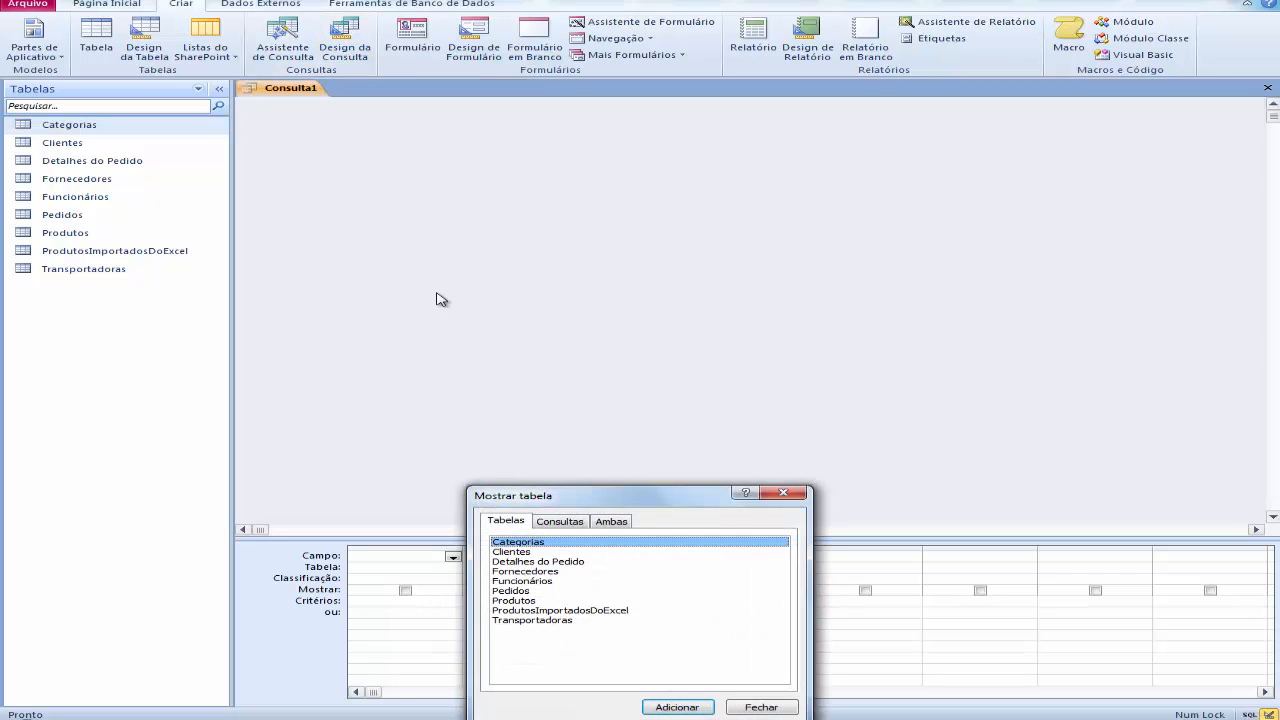
left_click_drag(640, 502, 650, 212)
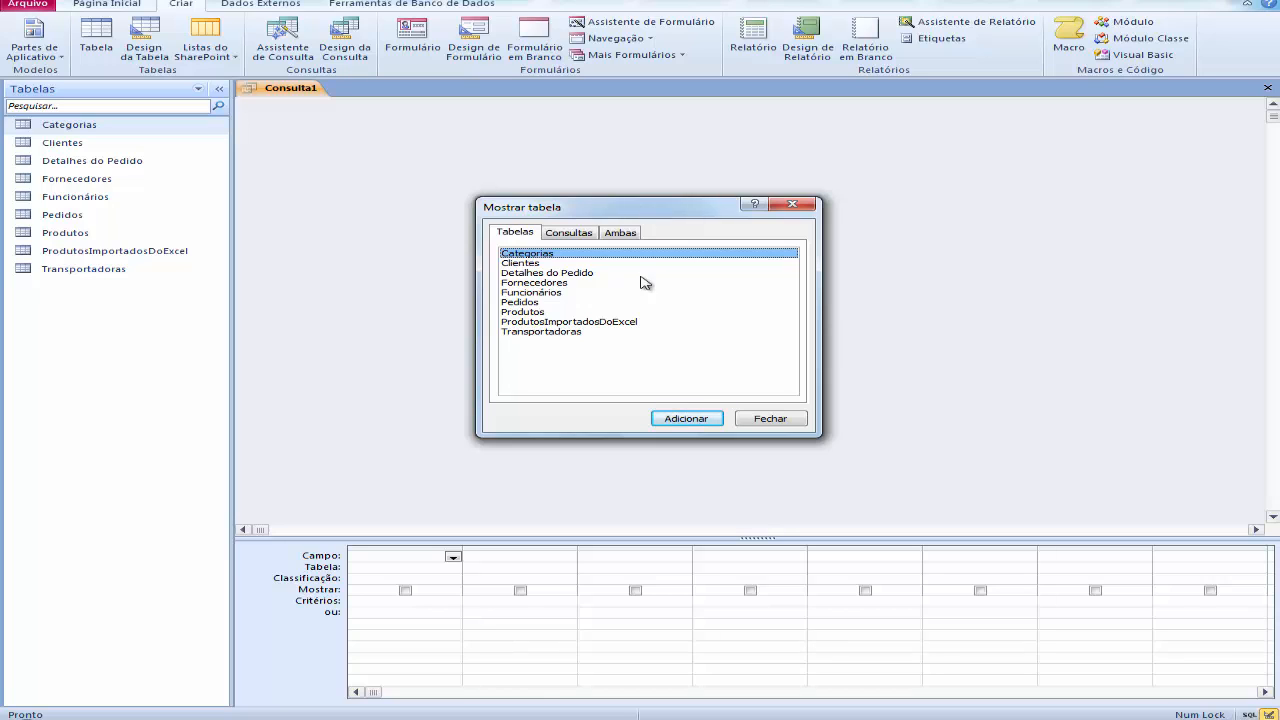
double_click(528, 305)
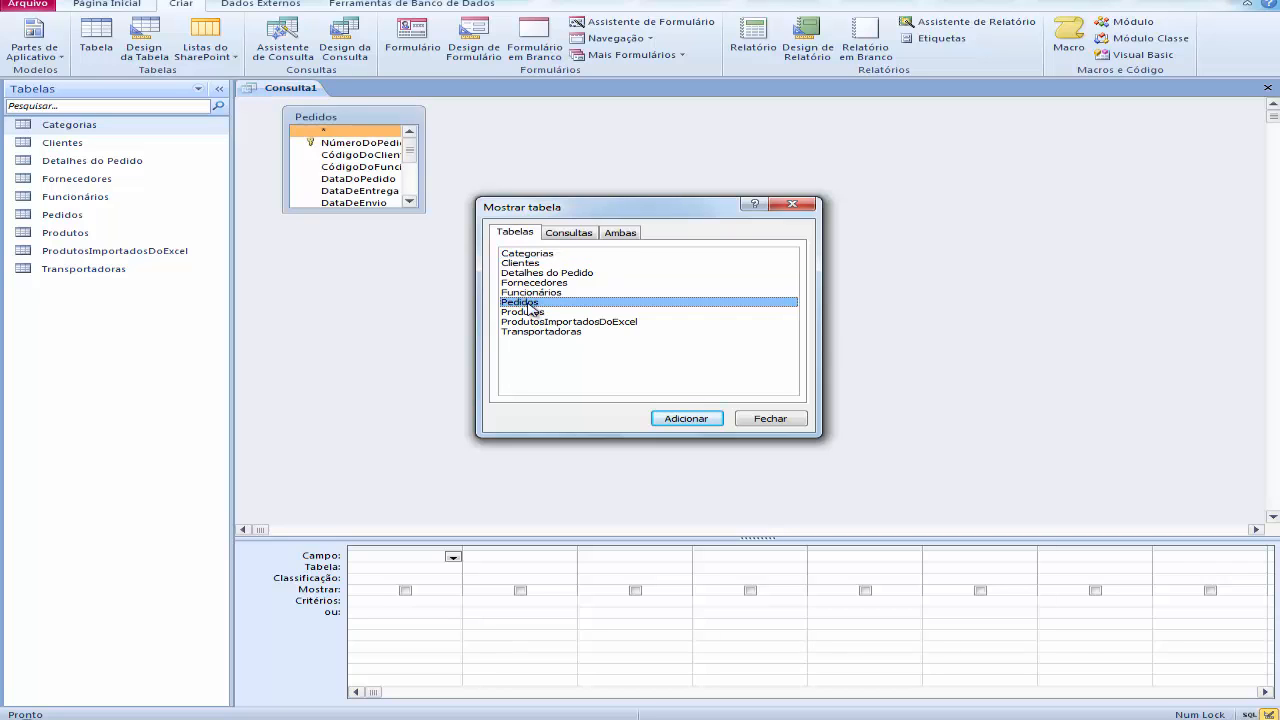
double_click(570, 279)
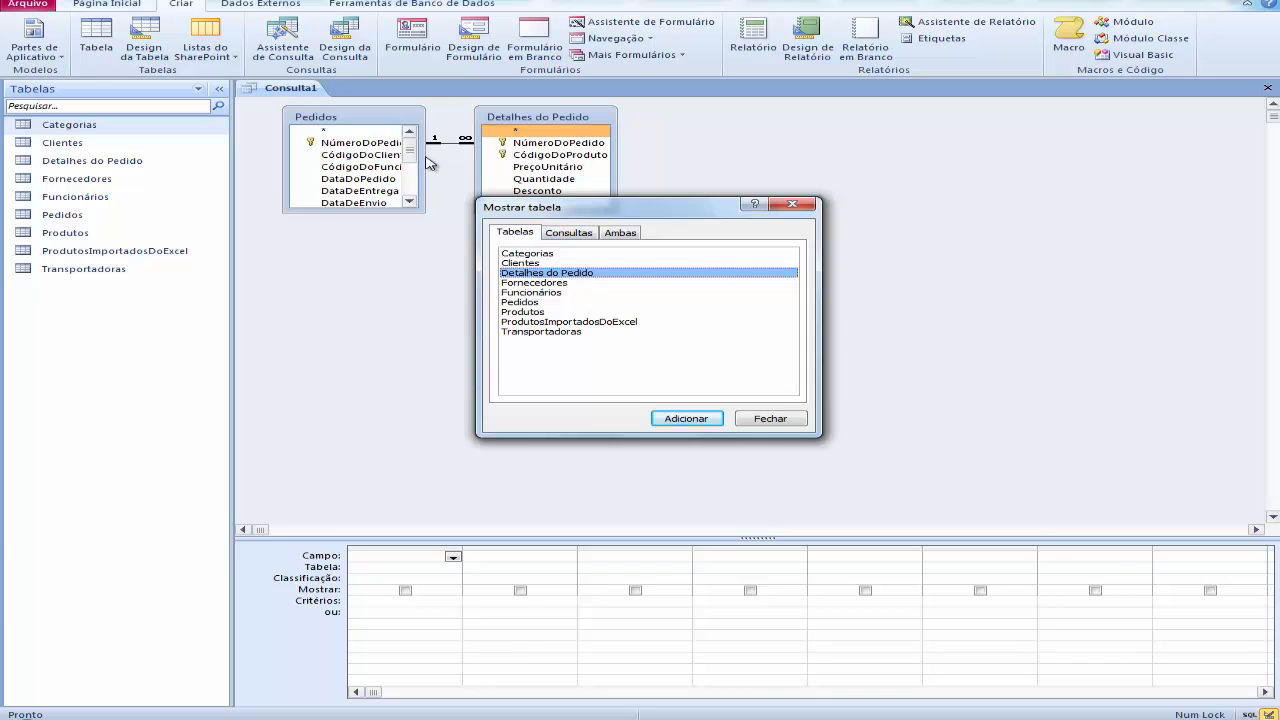
left_click_drag(590, 214, 550, 264)
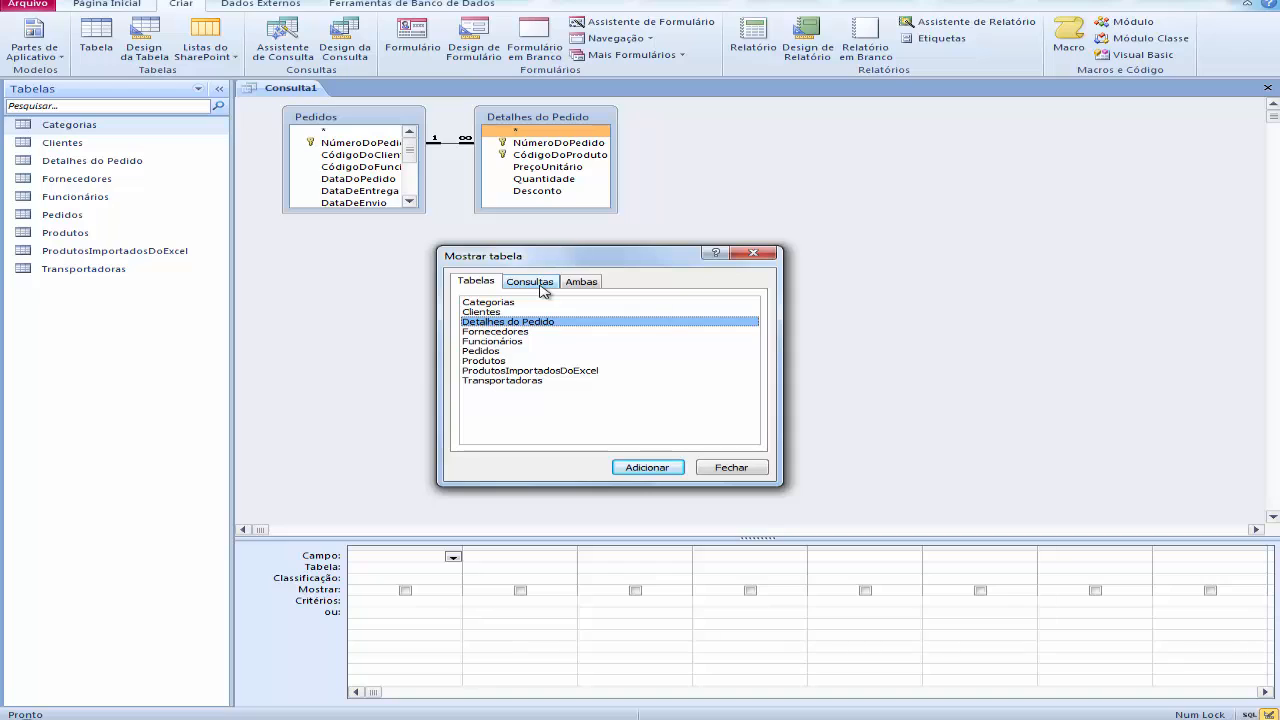
left_click(494, 314)
double_click(494, 315)
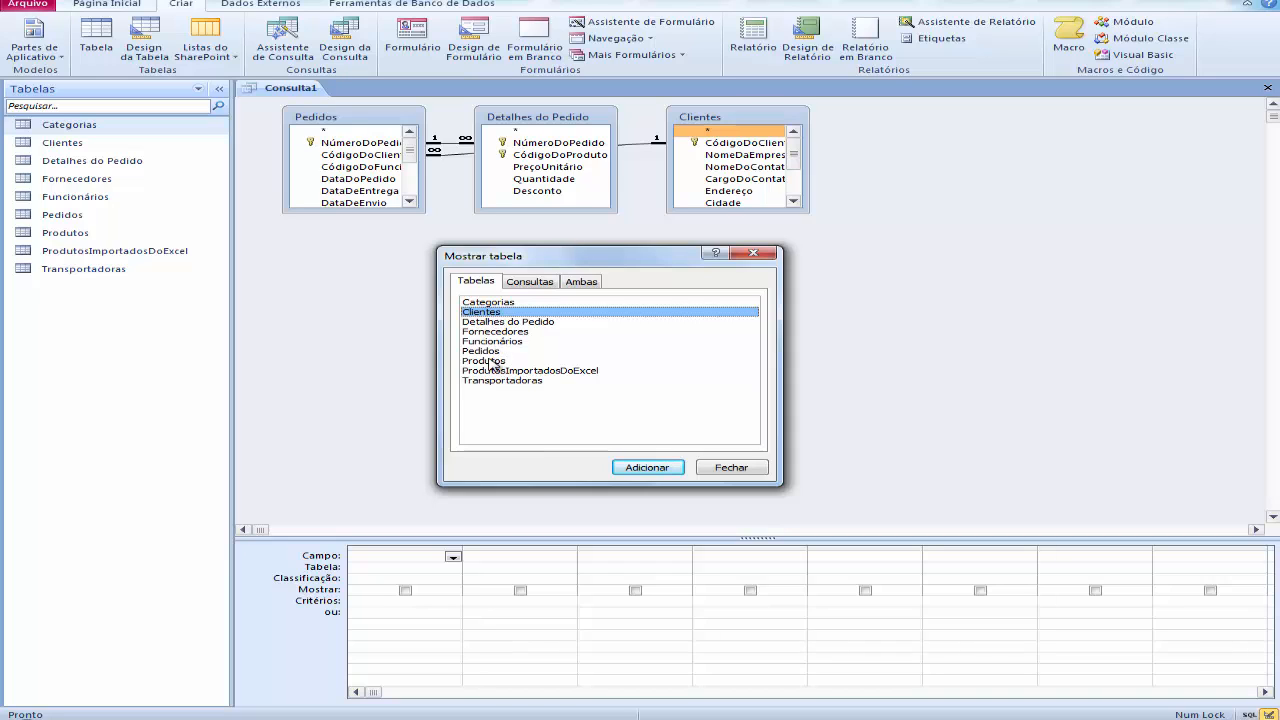
double_click(492, 362)
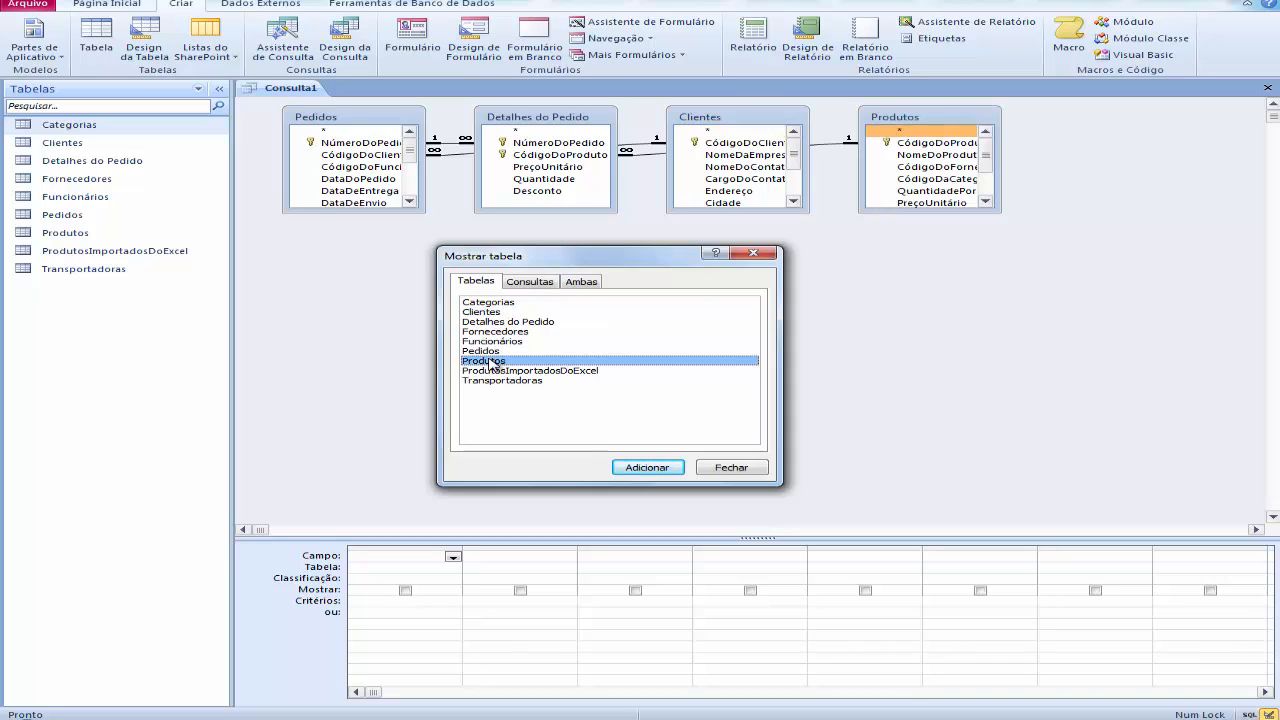
left_click(520, 303)
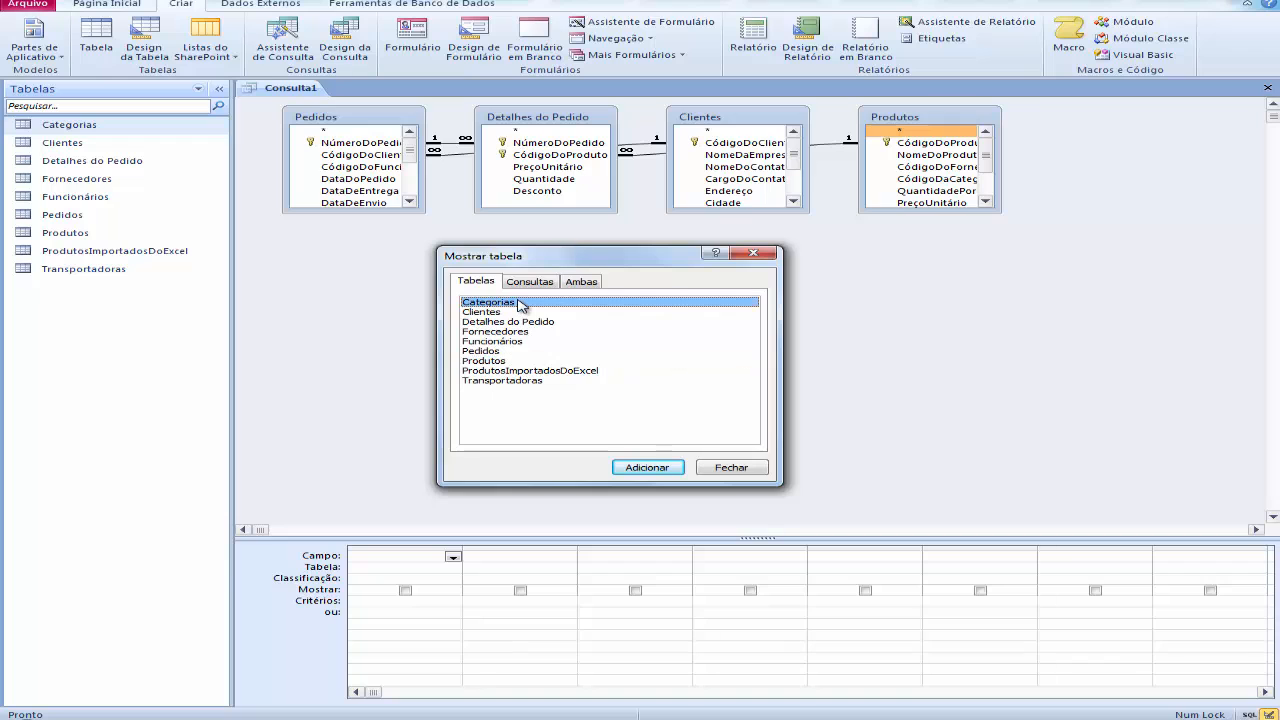
double_click(520, 303)
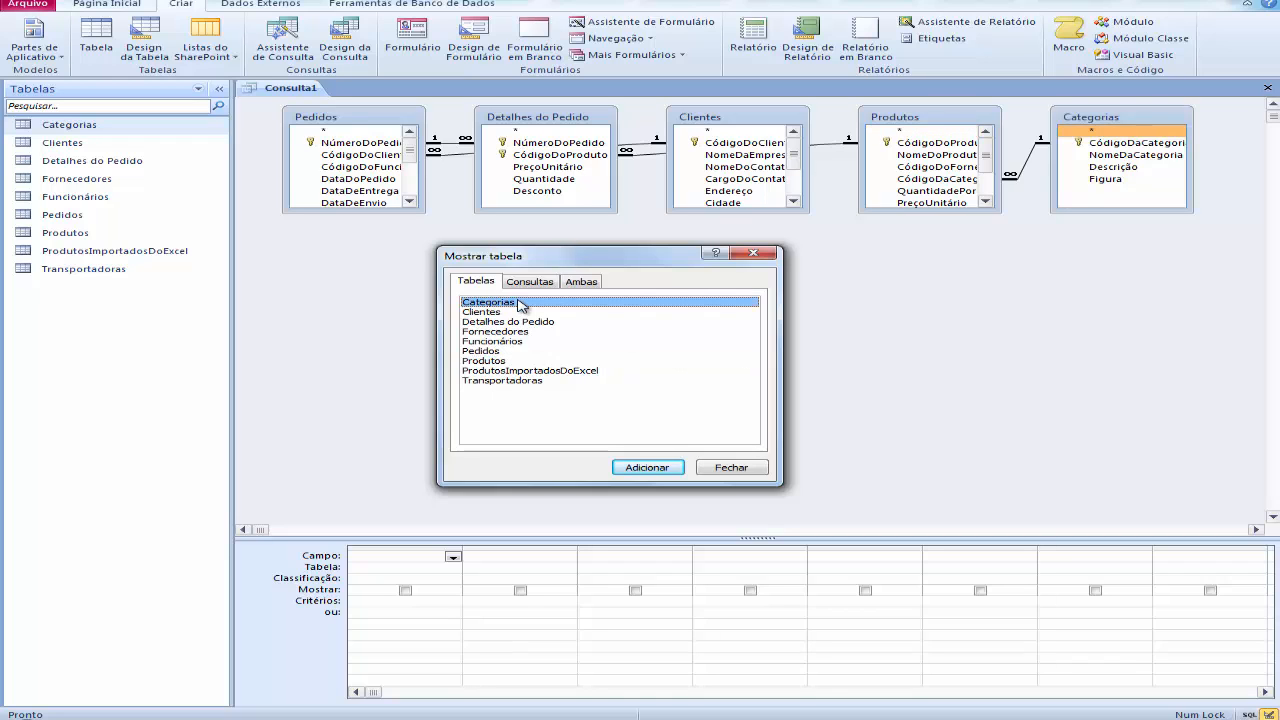
left_click(721, 470)
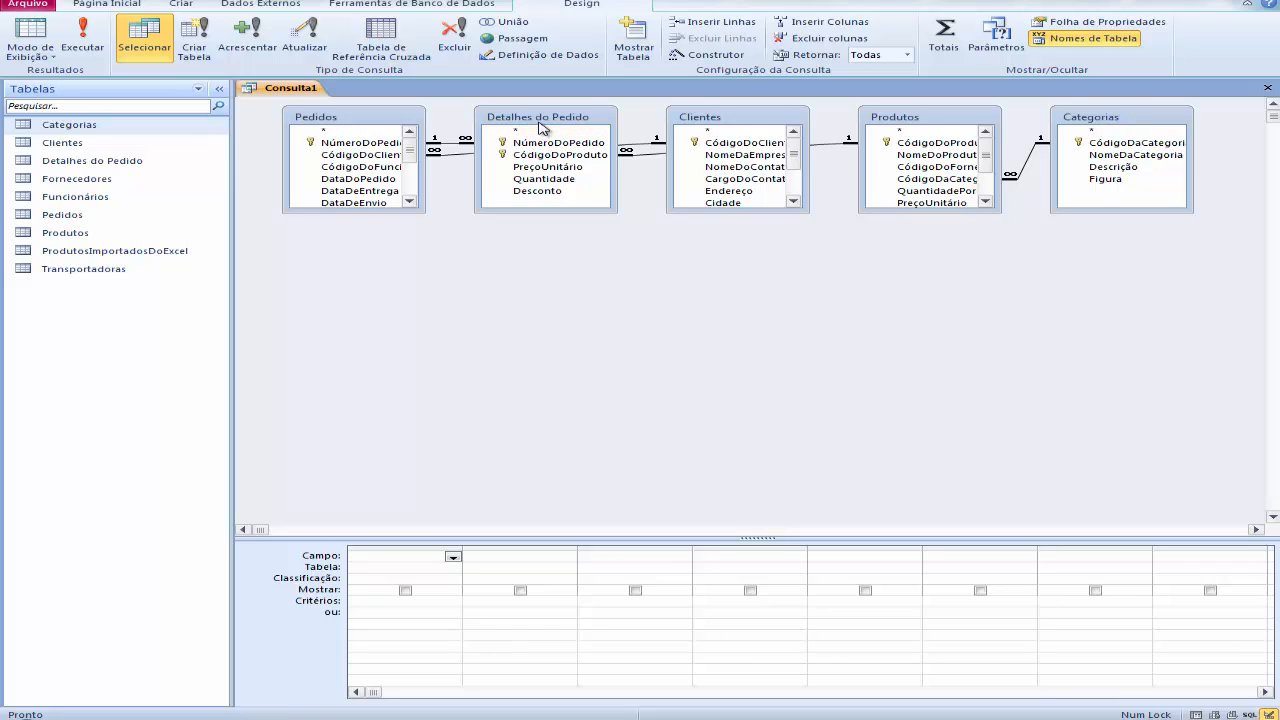
- Swap the Detalhes do Pedido and Pedidos tables in the query diagram and move the design grid up below the tables
left_click_drag(545, 118, 396, 247)
left_click_drag(368, 121, 558, 120)
left_click_drag(370, 244, 336, 117)
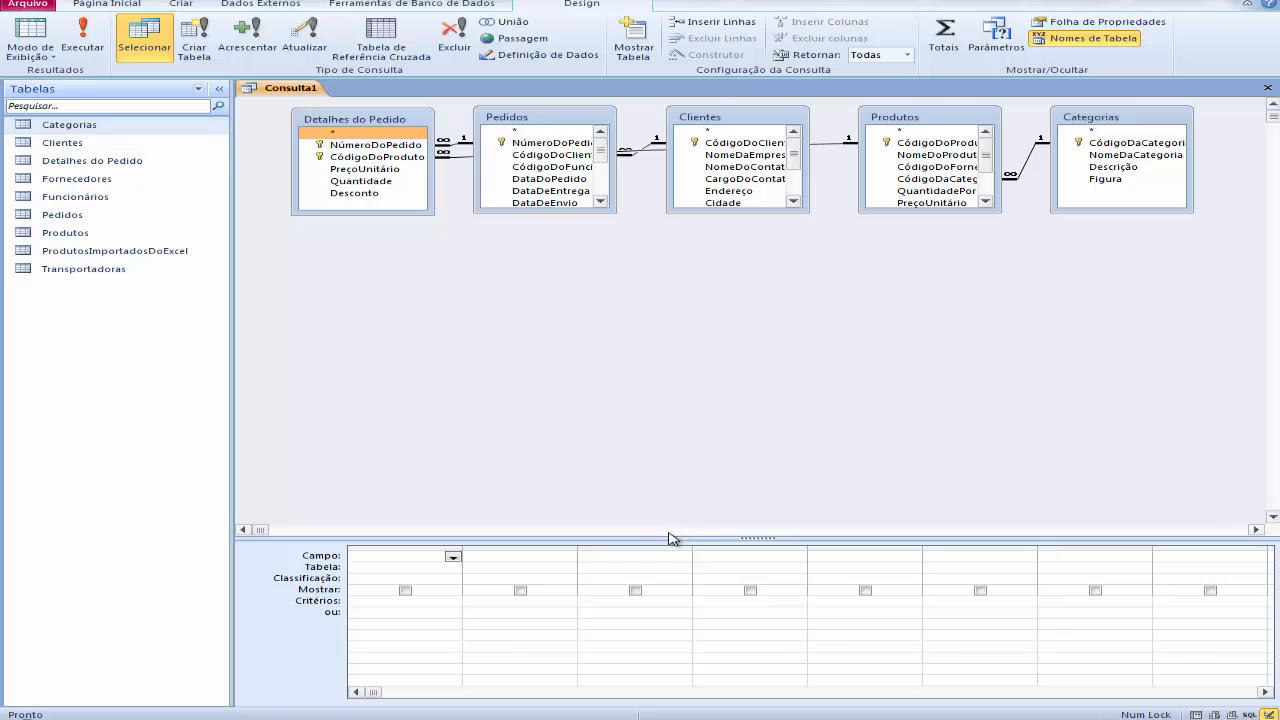
left_click_drag(663, 534, 657, 345)
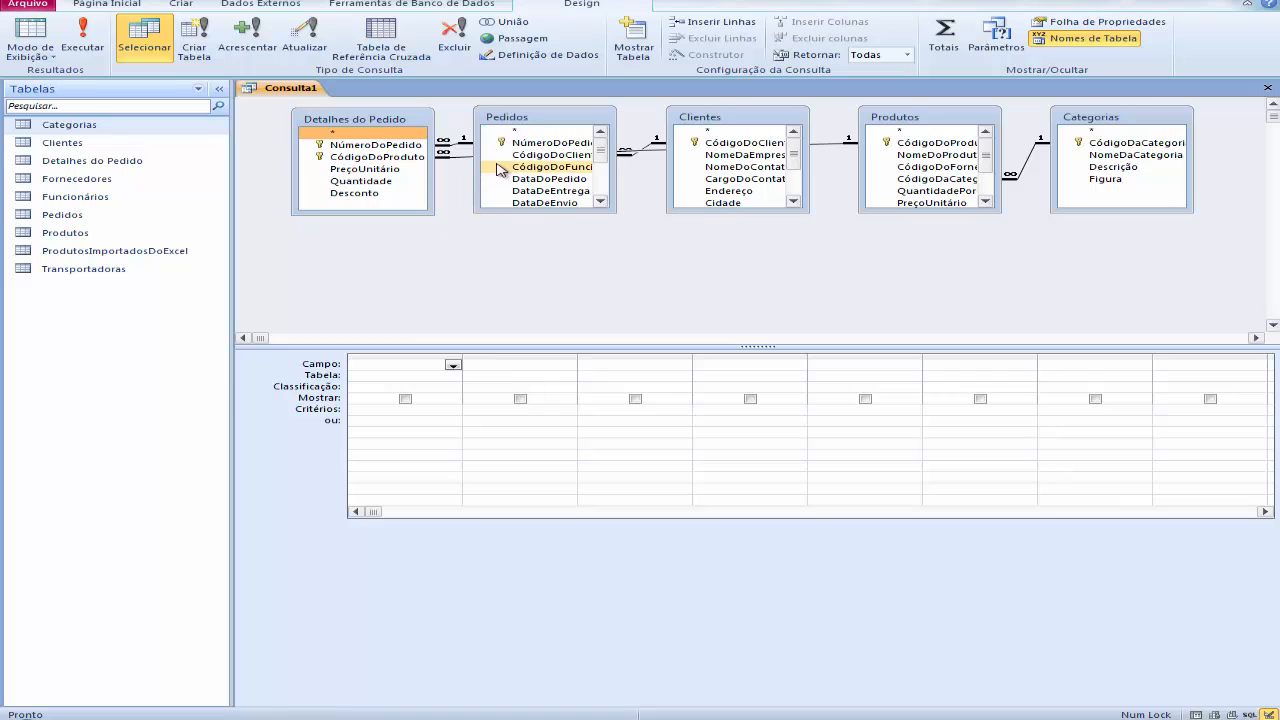
- Widen the Pedidos table and add NúmeroDoPedido, NomeDaEmpresa from Clientes, DataDoPedido and DataDeEnvio to the query grid
left_click_drag(616, 180, 636, 180)
left_click_drag(557, 143, 400, 365)
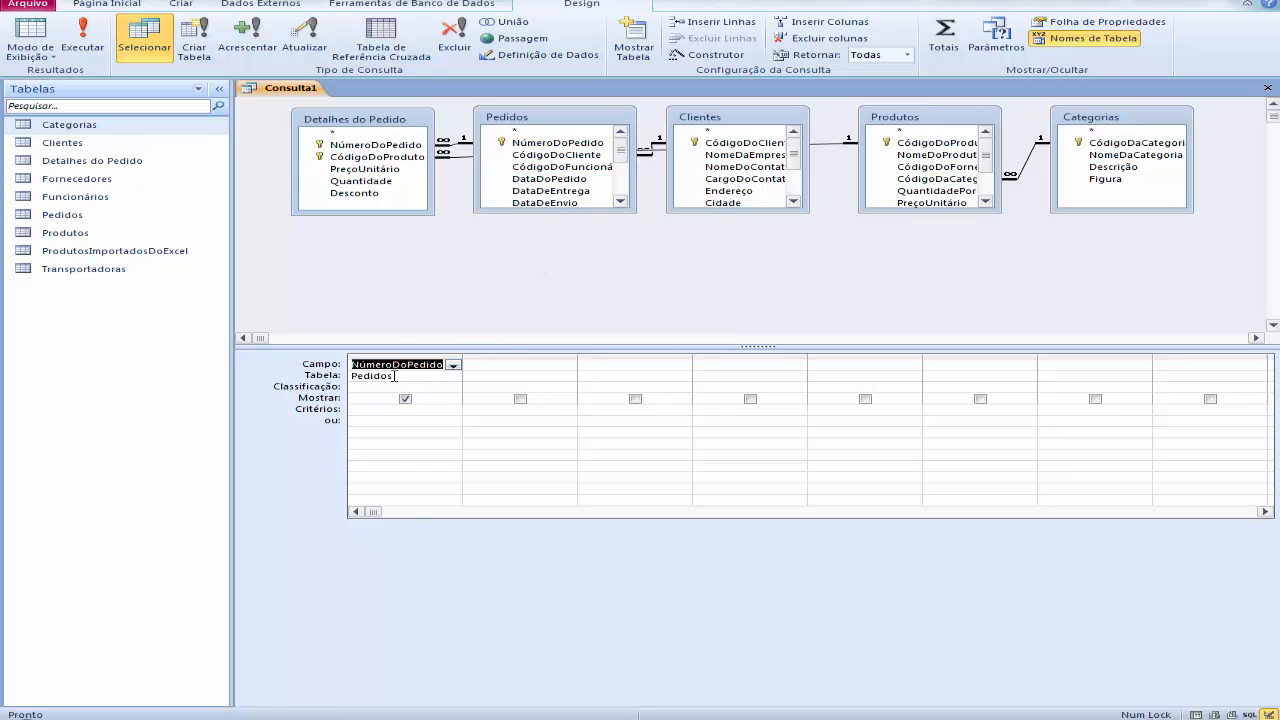
double_click(750, 163)
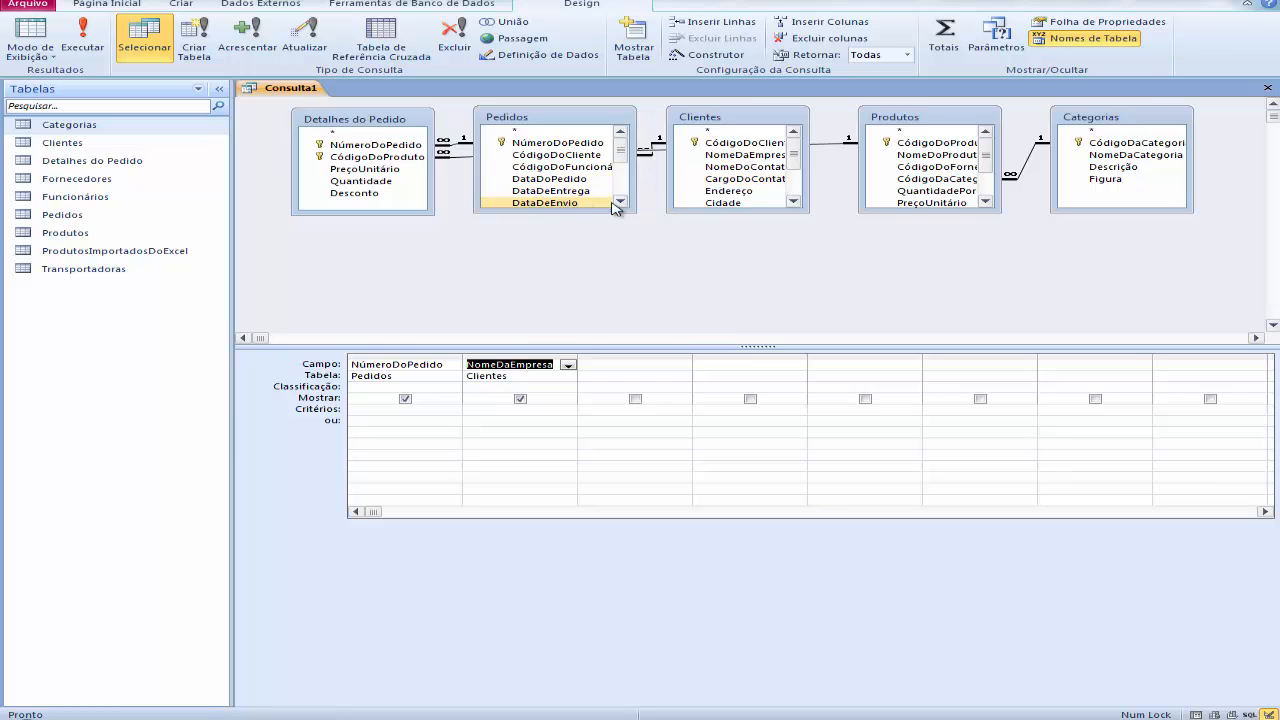
double_click(566, 184)
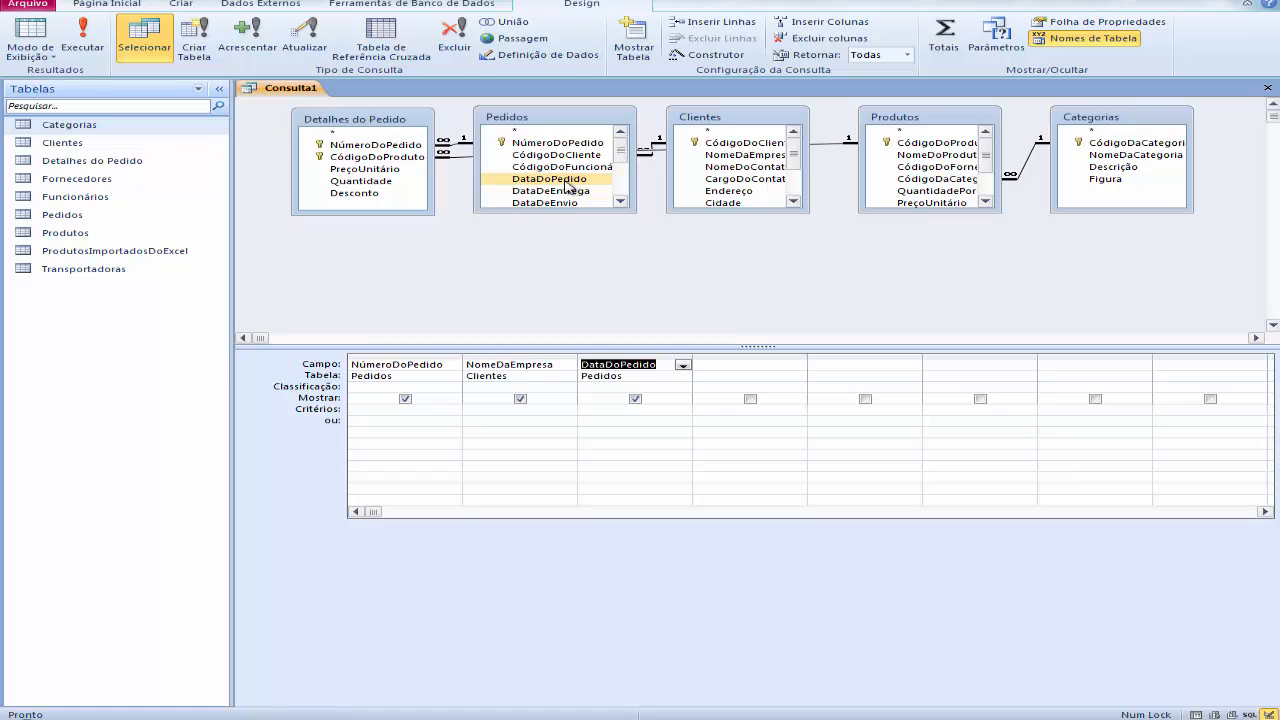
double_click(570, 203)
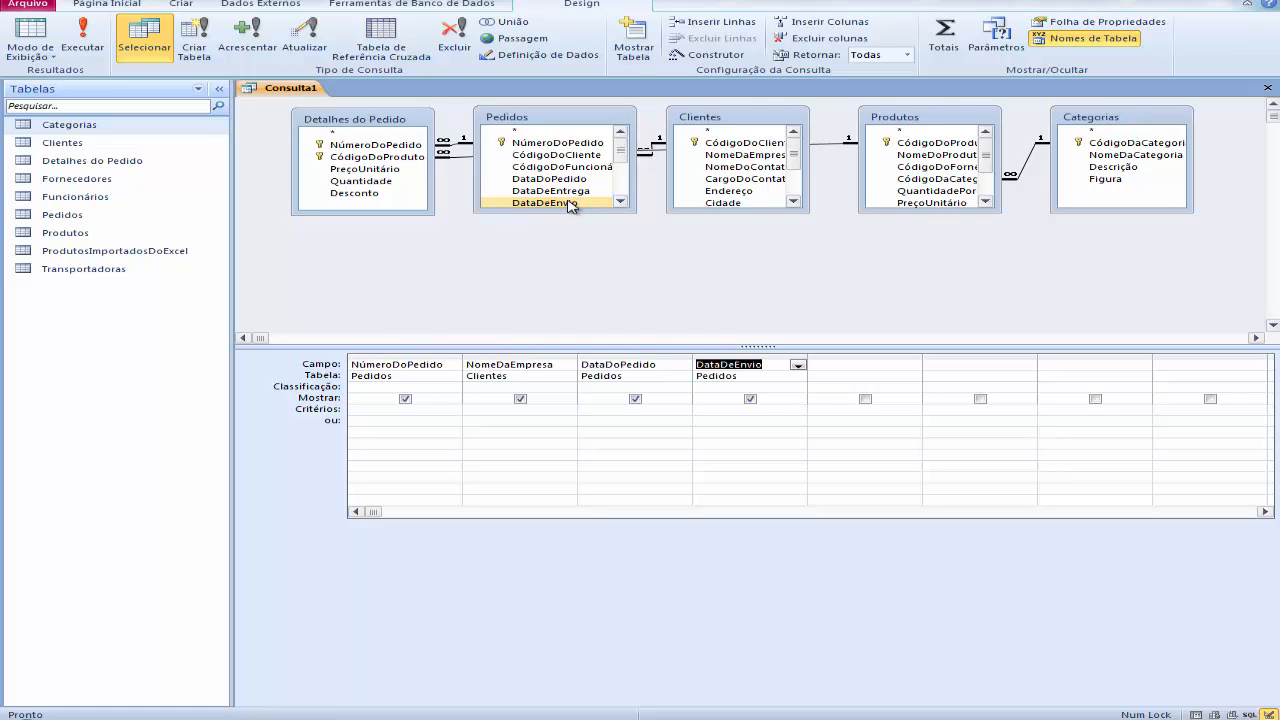
- Enlarge the Pedidos field list and add PaísDeDestino and CidadeDeDestino to the query grid
left_click(620, 202)
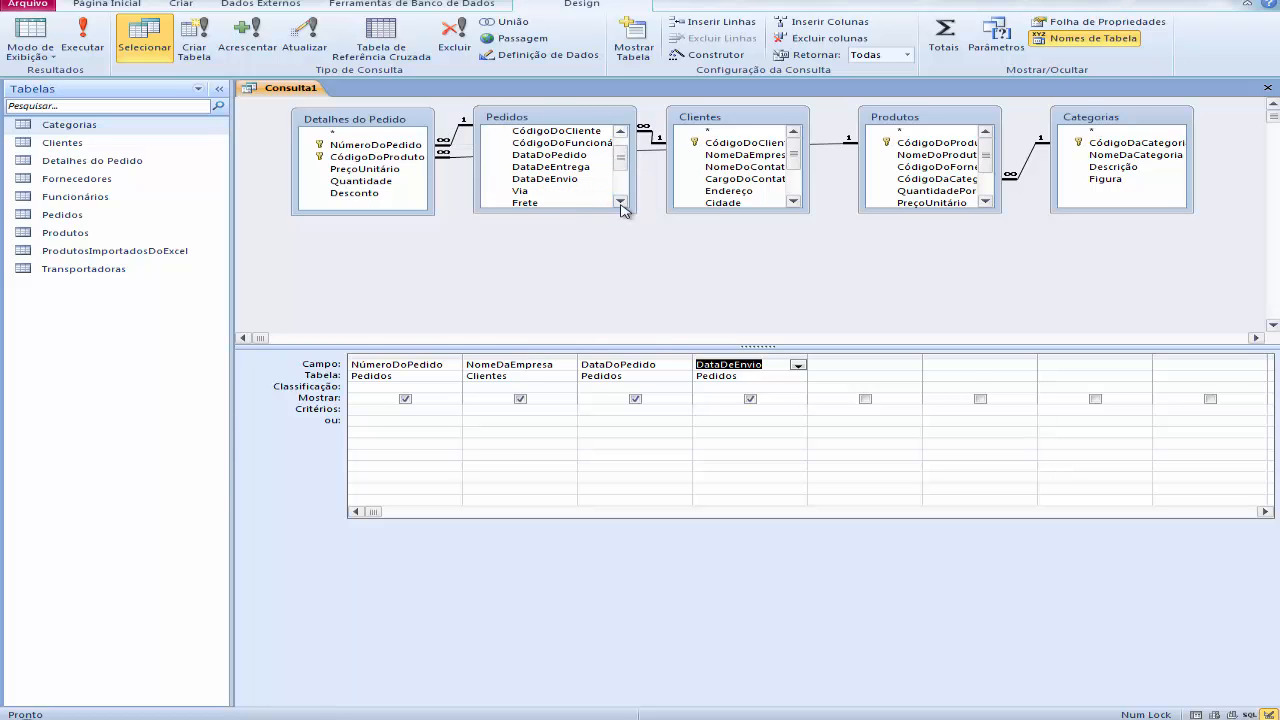
left_click(620, 202)
left_click(620, 202)
left_click_drag(566, 211, 551, 289)
double_click(546, 281)
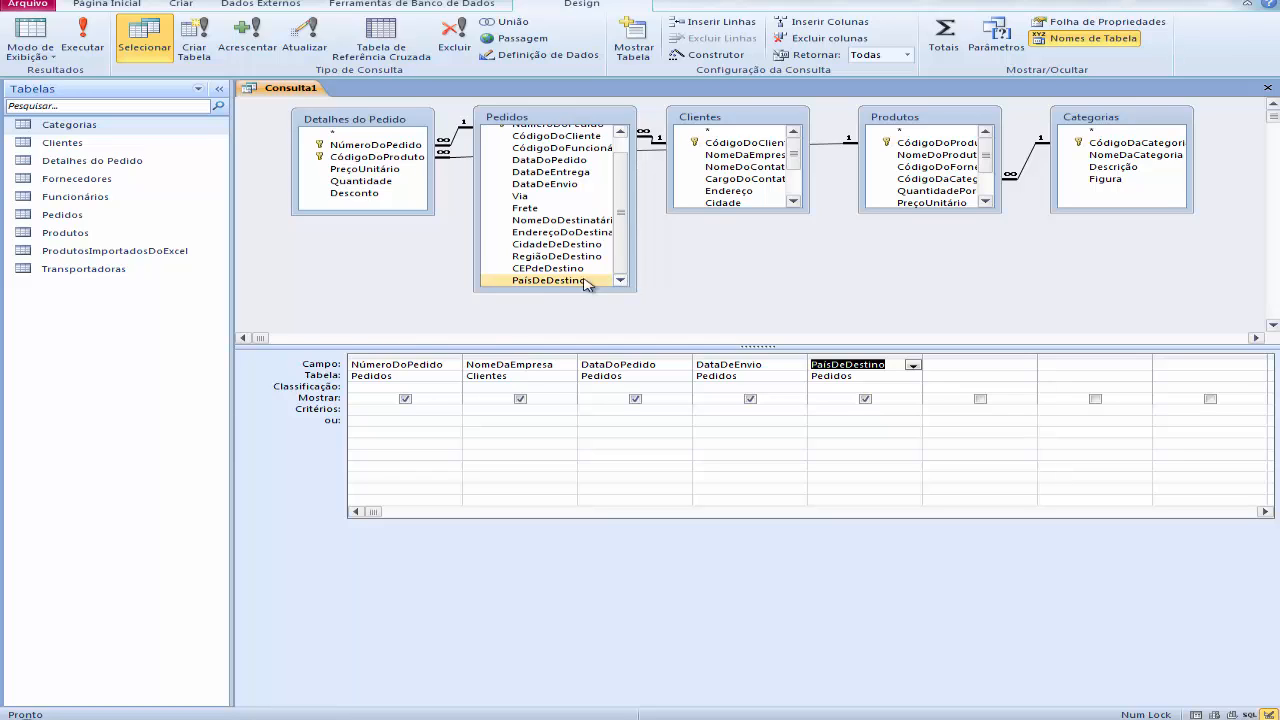
double_click(558, 248)
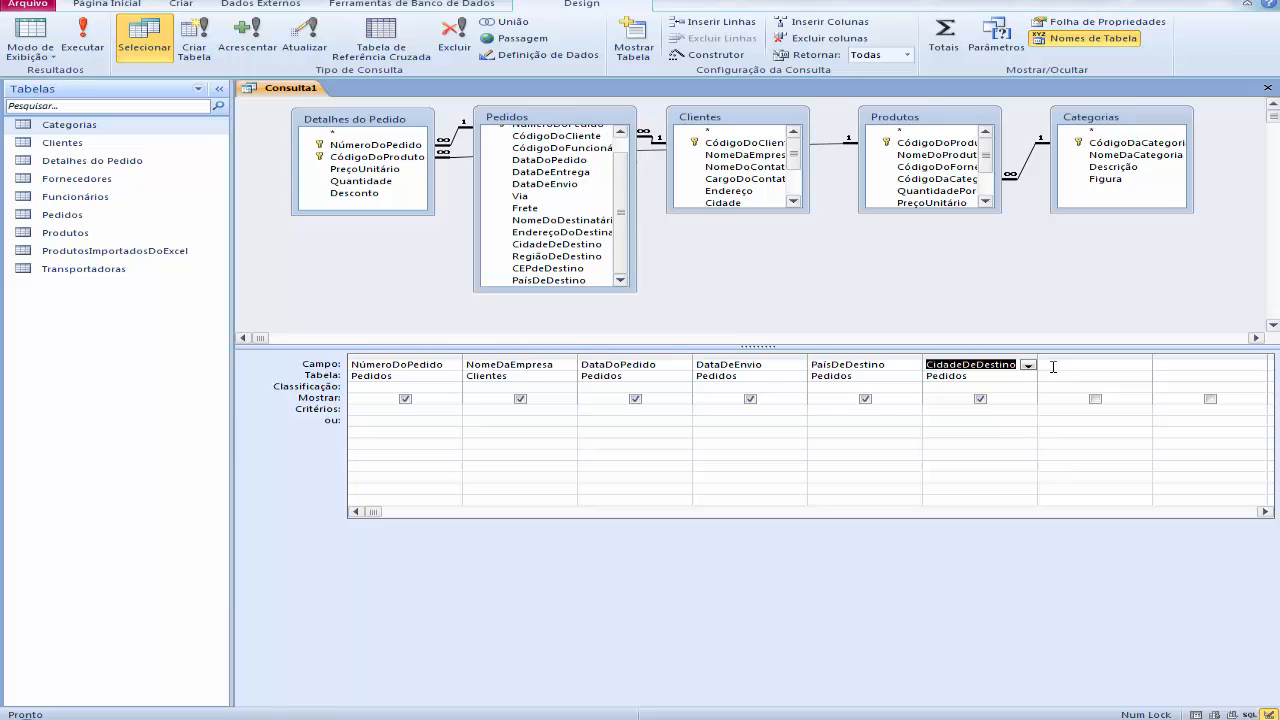
- Enlarge the Produtos, Pedidos and Clientes tables in the diagram so their whole field lists fit
left_click_drag(996, 213, 1016, 271)
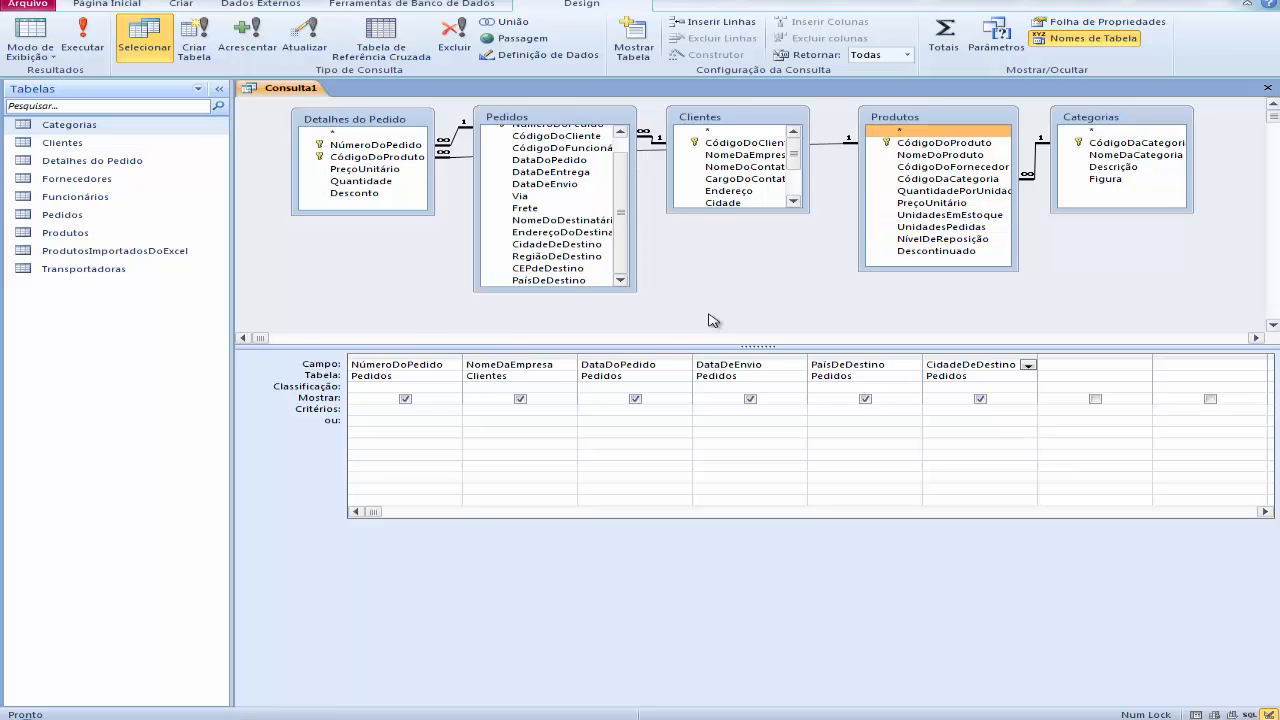
left_click_drag(632, 294, 636, 326)
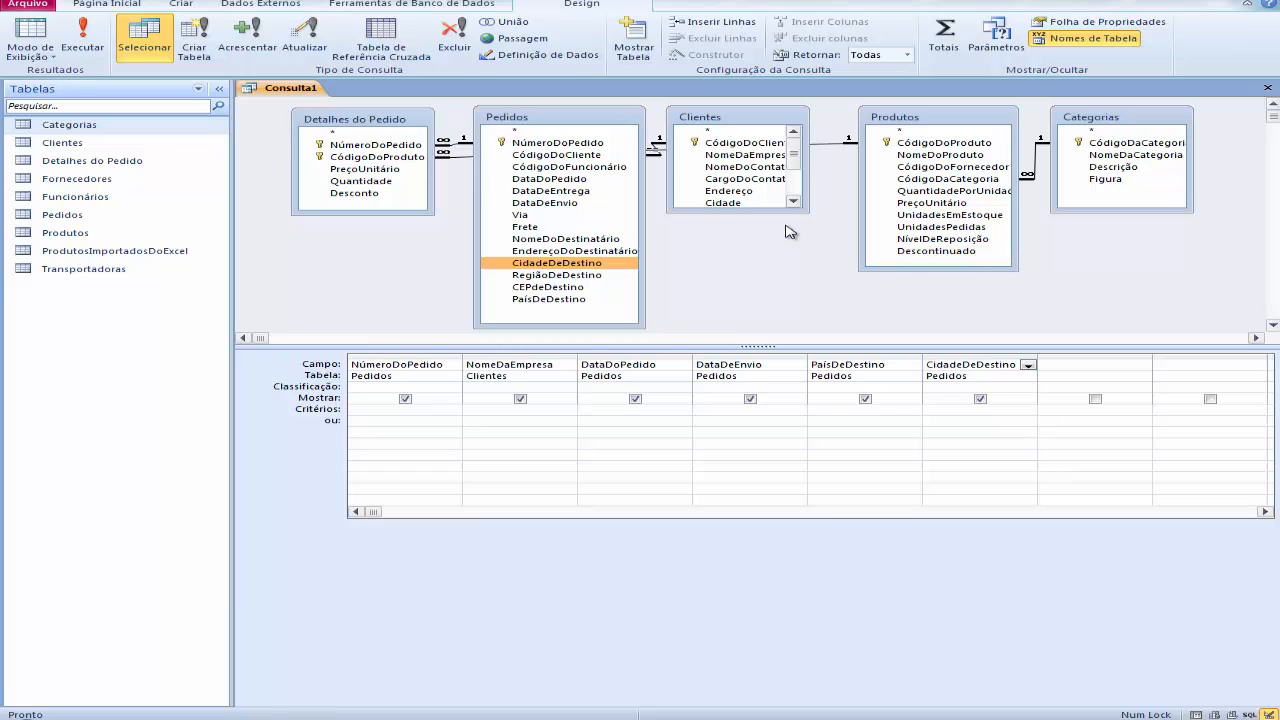
left_click_drag(807, 211, 808, 278)
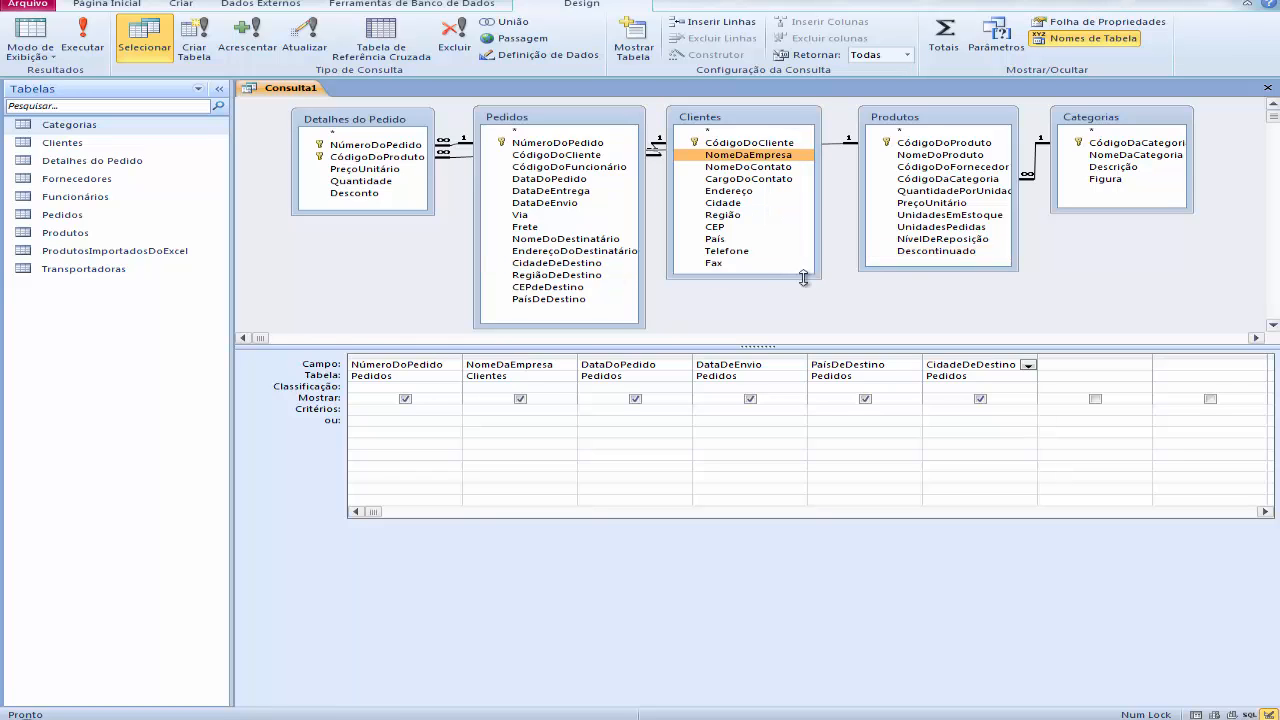
- Compare the PreçoUnitário field of Detalhes do Pedido with the PreçoUnitário field of Produtos
left_click(367, 172)
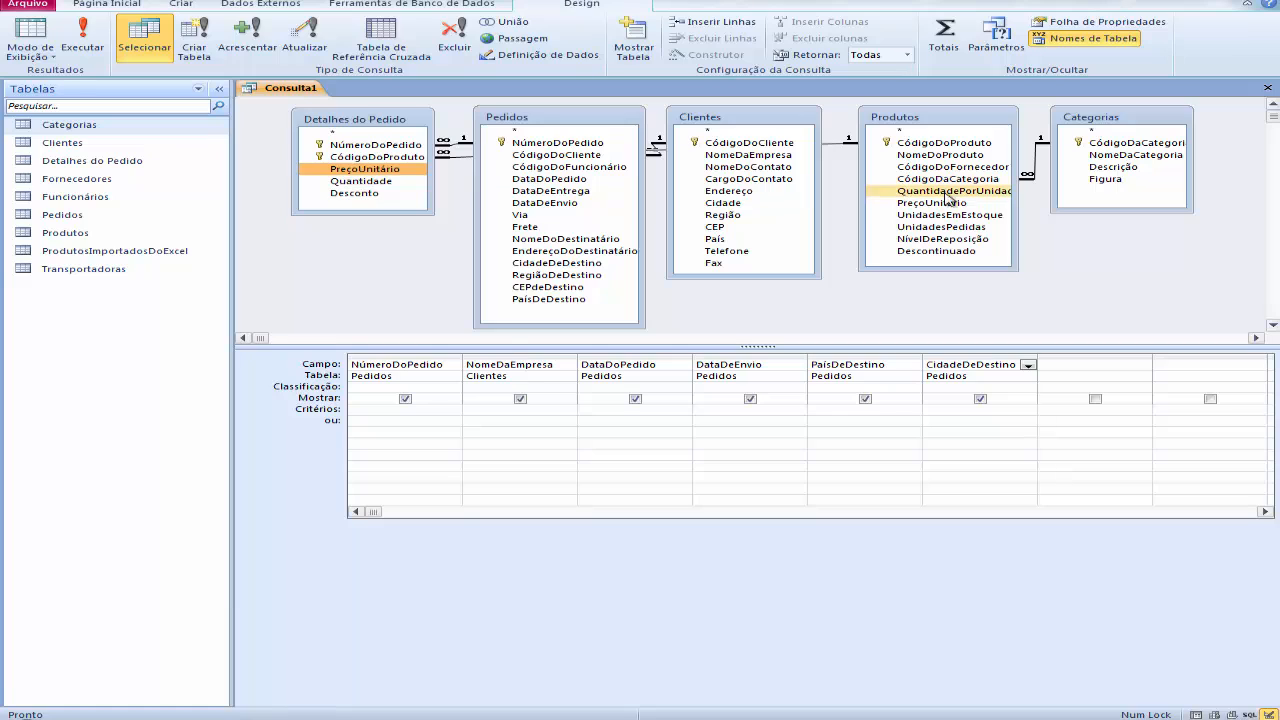
left_click(346, 180)
left_click(369, 170)
left_click(345, 178)
left_click(346, 172)
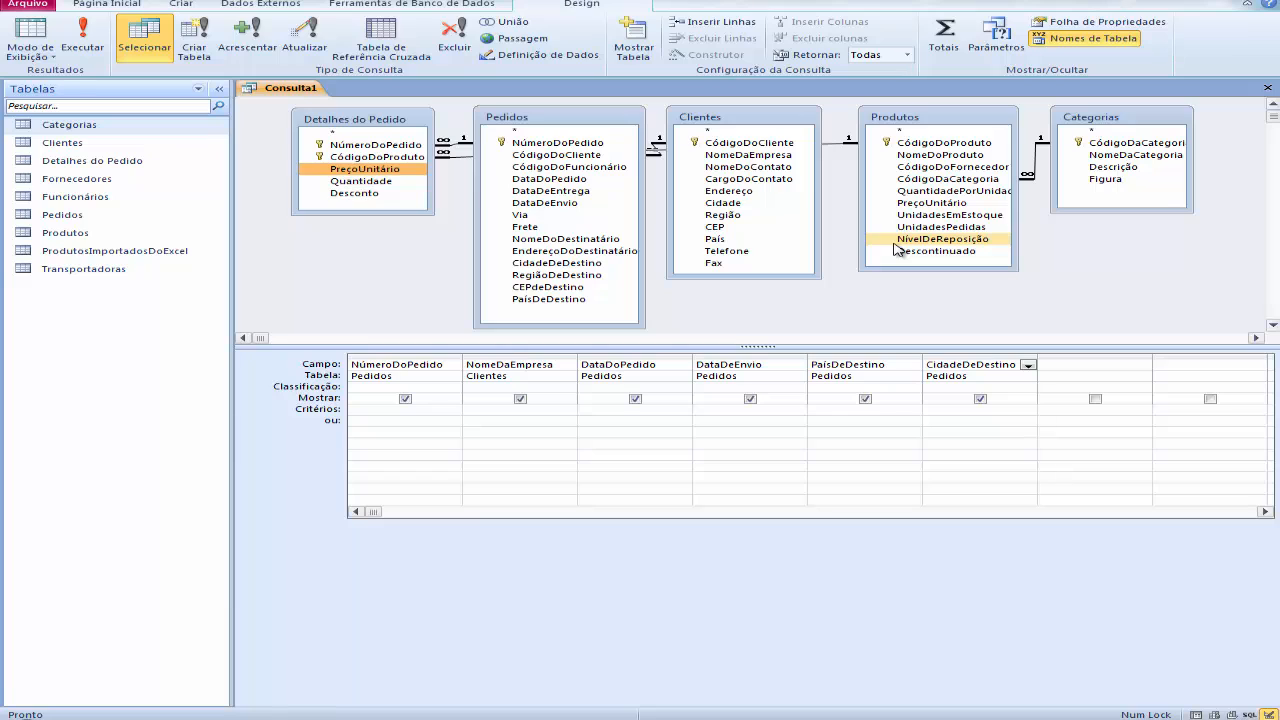
left_click(932, 202)
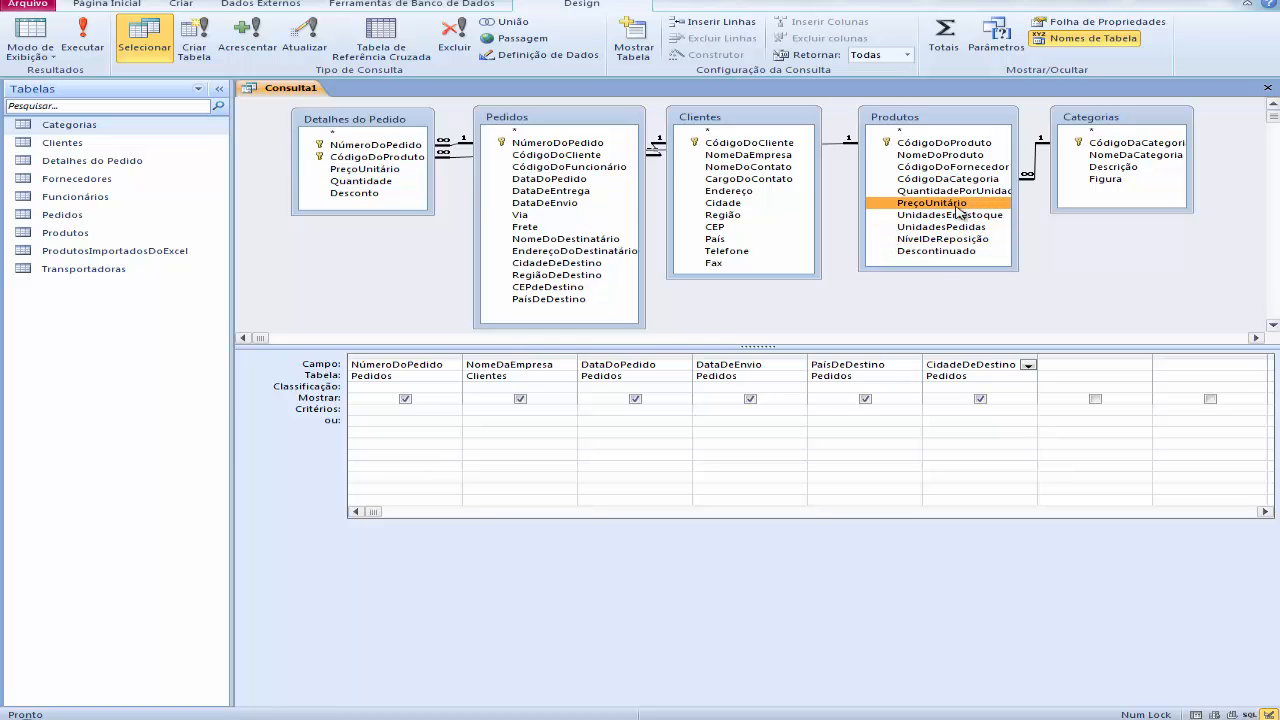
left_click(344, 170)
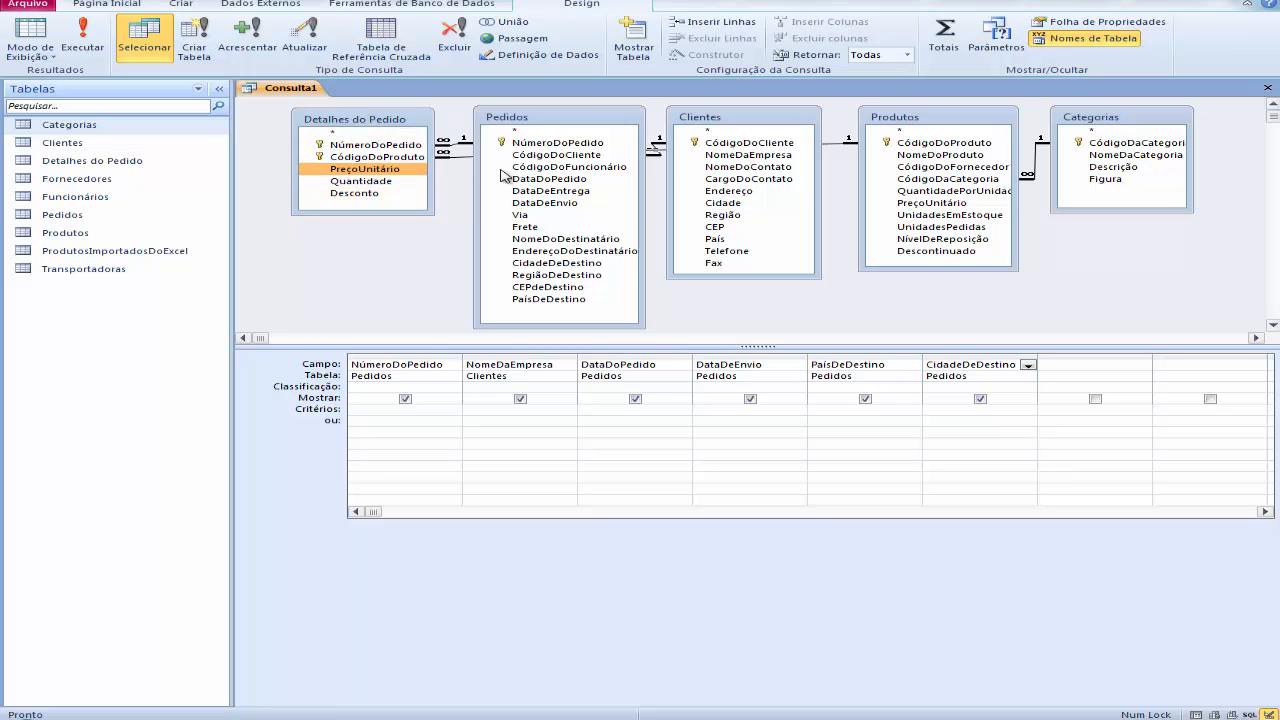
- Start a calculated field in the first empty query column with the name "Total Pedido:", using the Zoom editor
left_click(1058, 367)
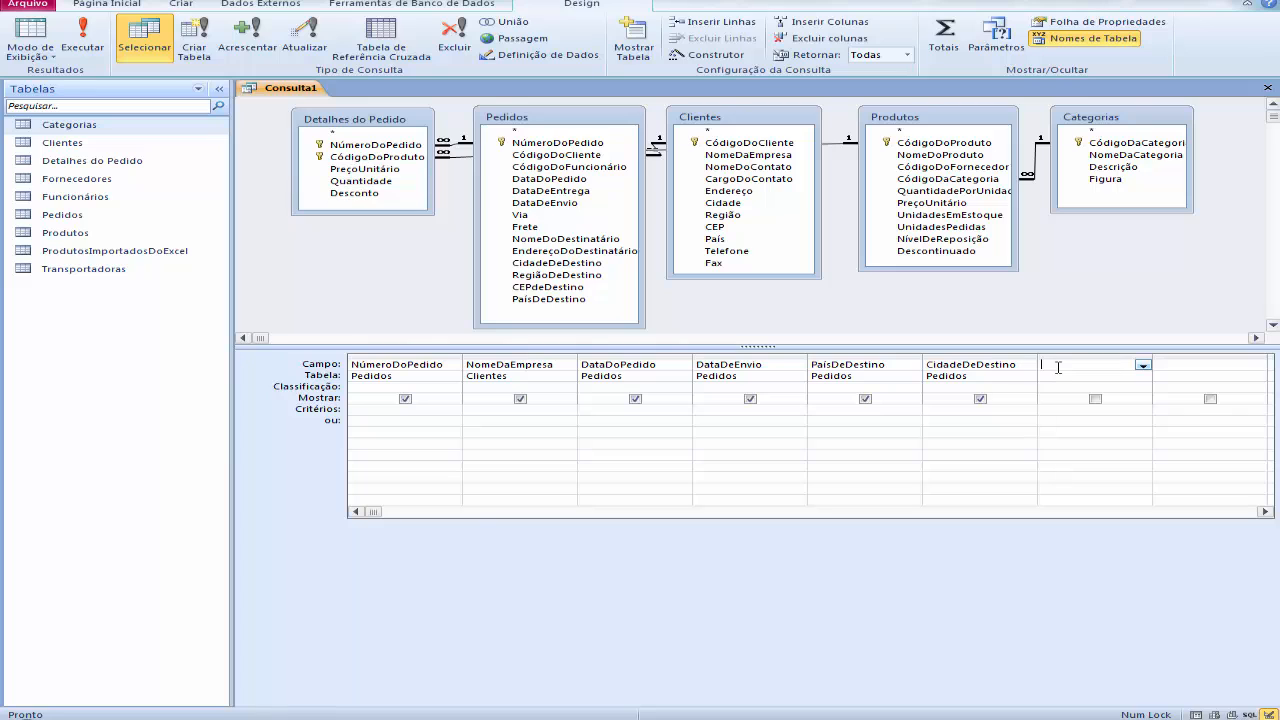
right_click(1058, 368)
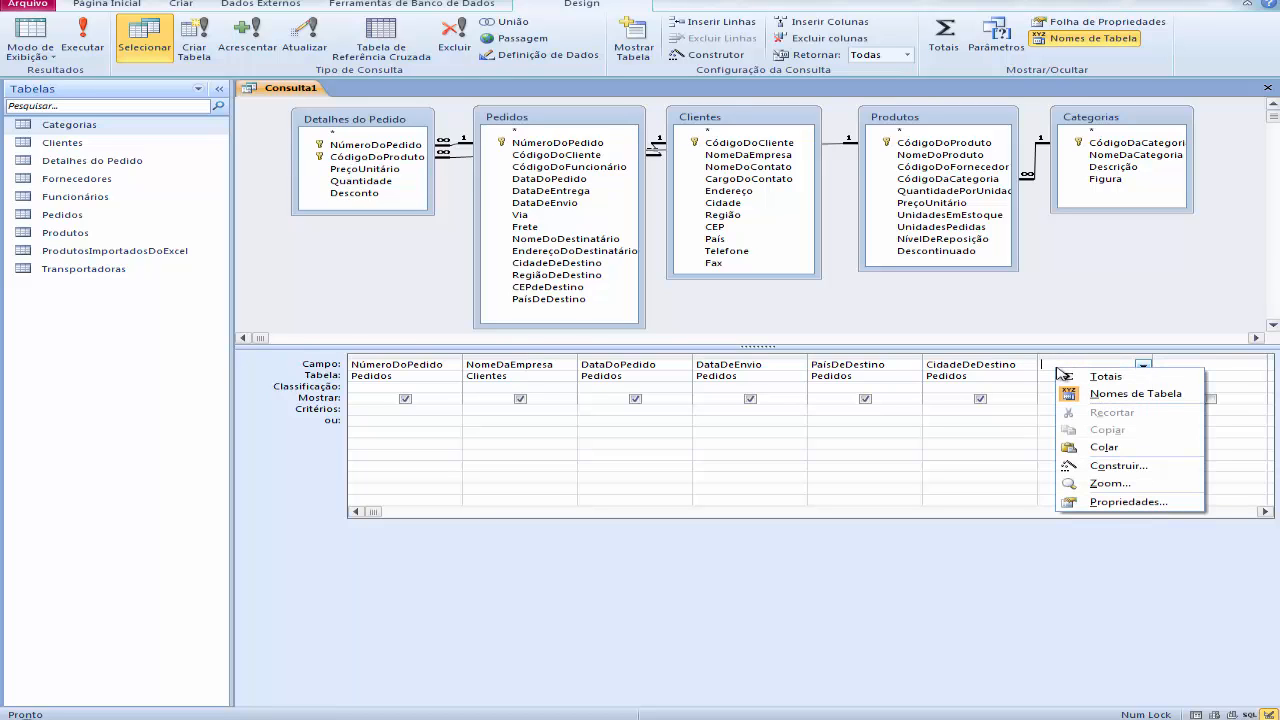
left_click(1100, 484)
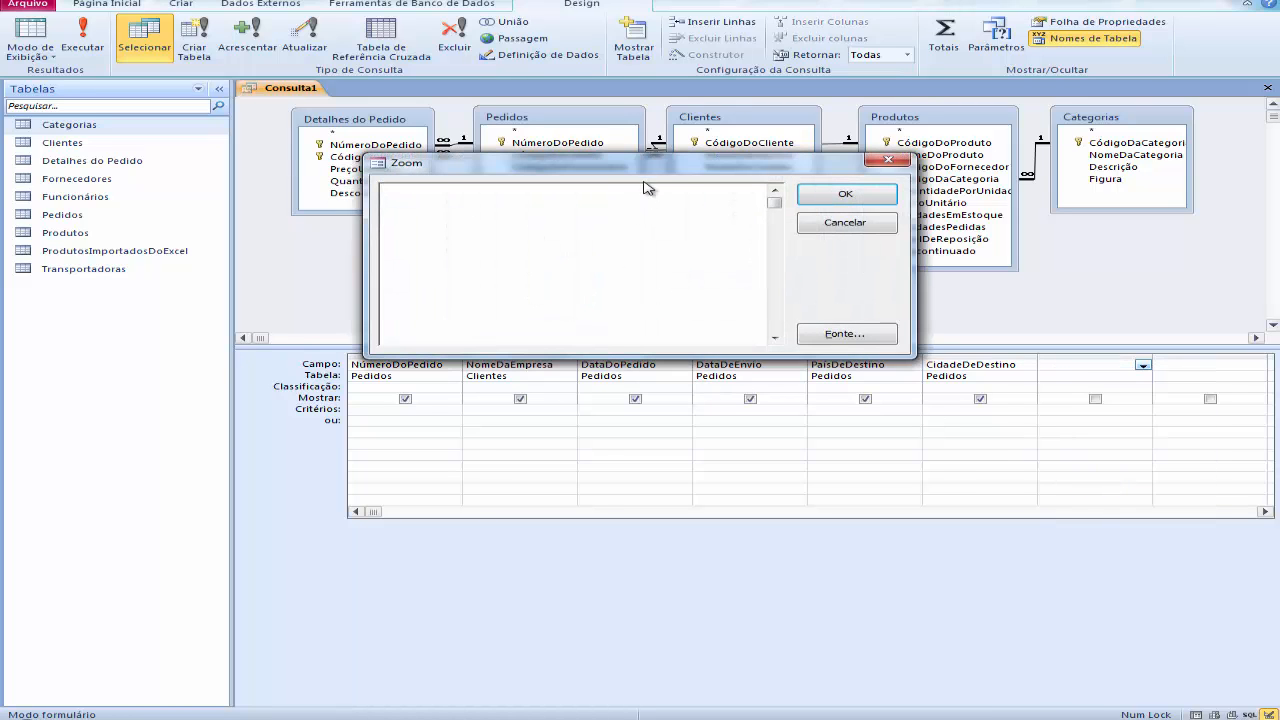
left_click_drag(651, 163, 656, 209)
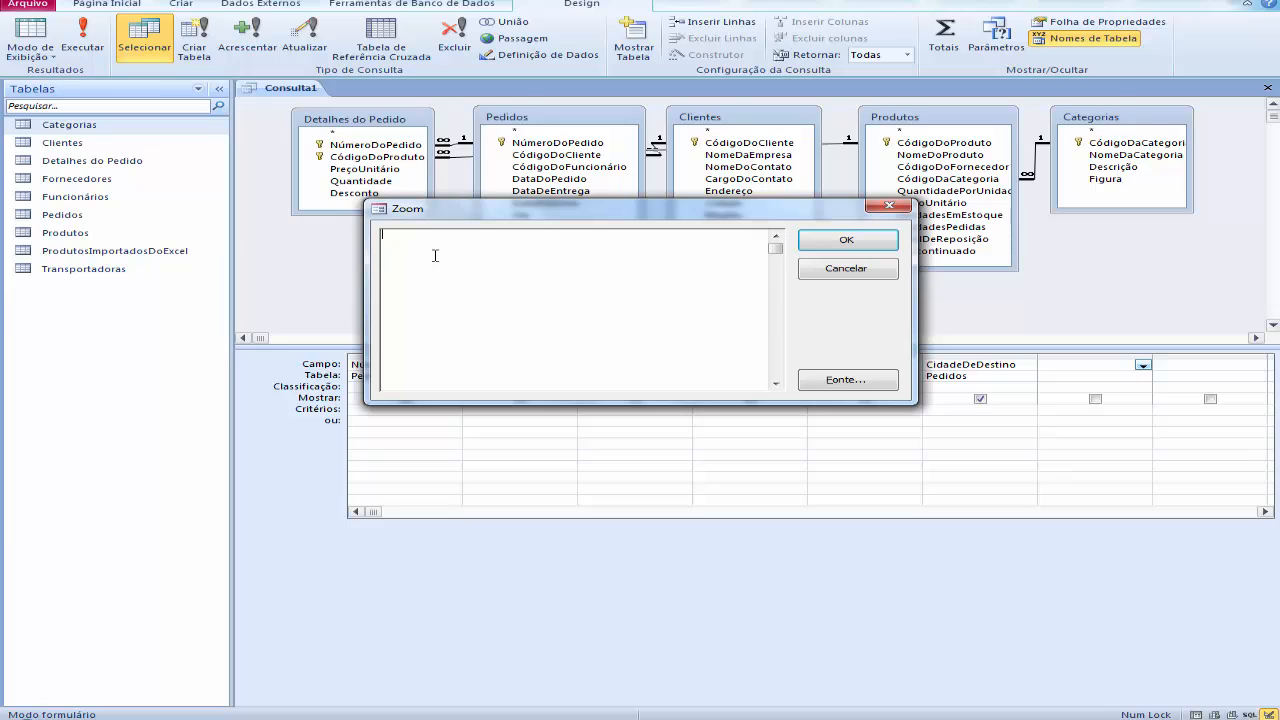
type("Total Pedido:")
- Set the font size of the Zoom editor to 14
left_click(829, 383)
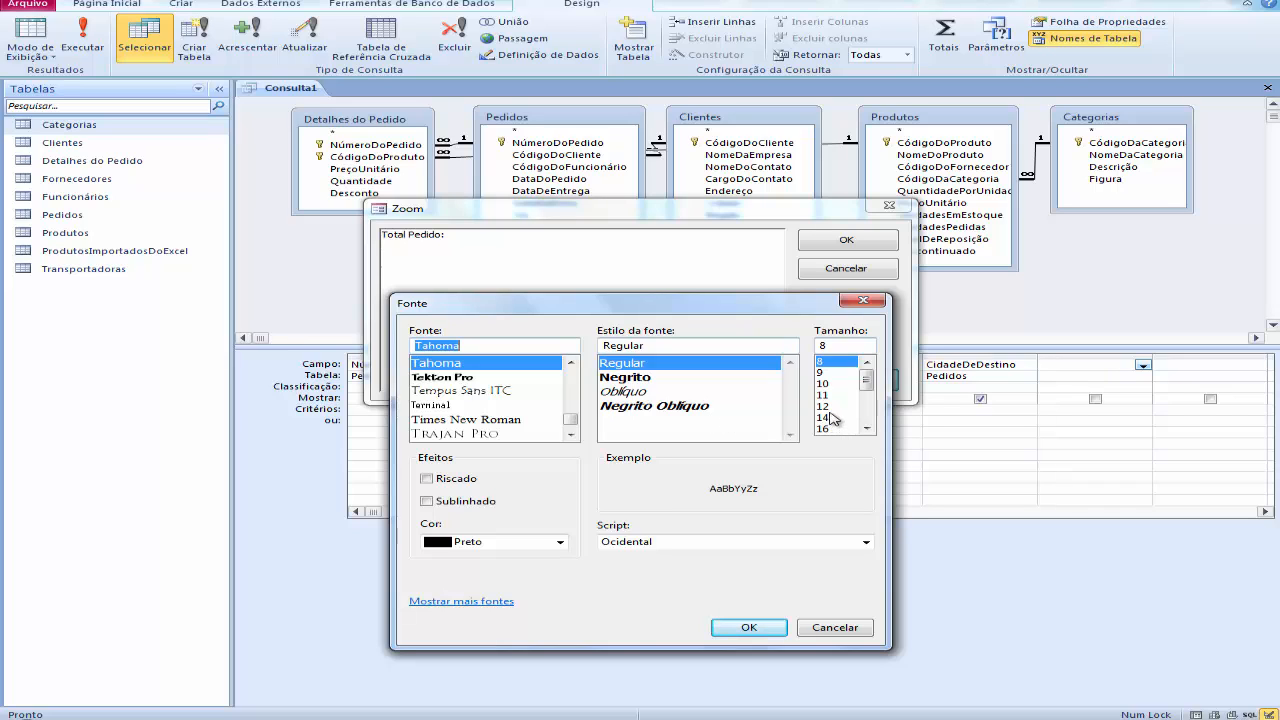
left_click(830, 418)
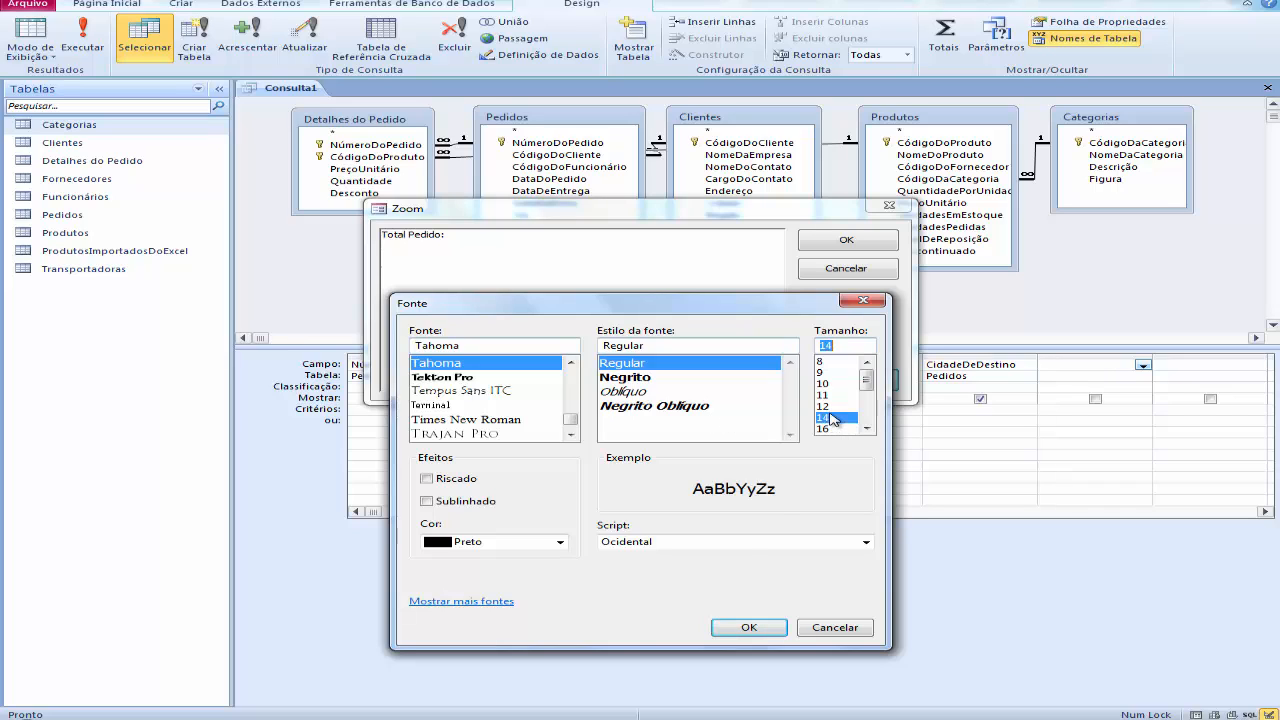
left_click(750, 628)
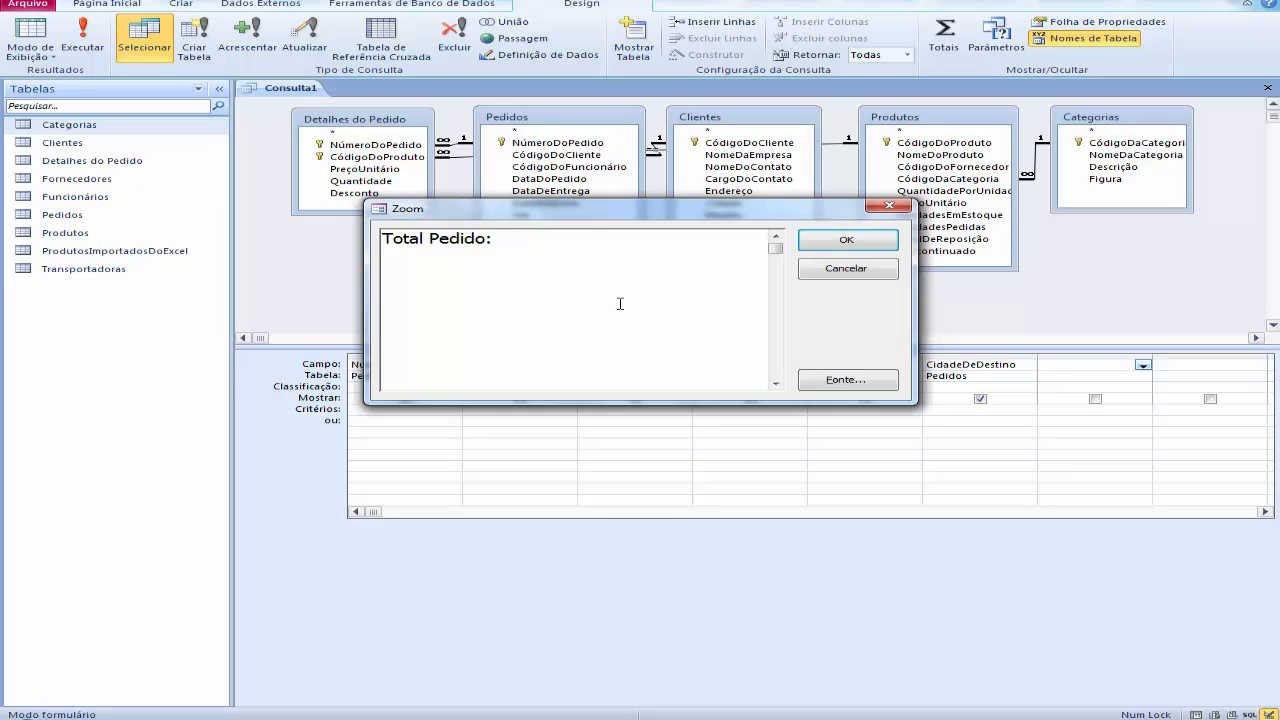
- Continue the Total Pedido expression with the quantity times unit price part, ([Quantidade]*[Detalhes do Peddido].[PreçoUnitário])
type("([Quantidade")
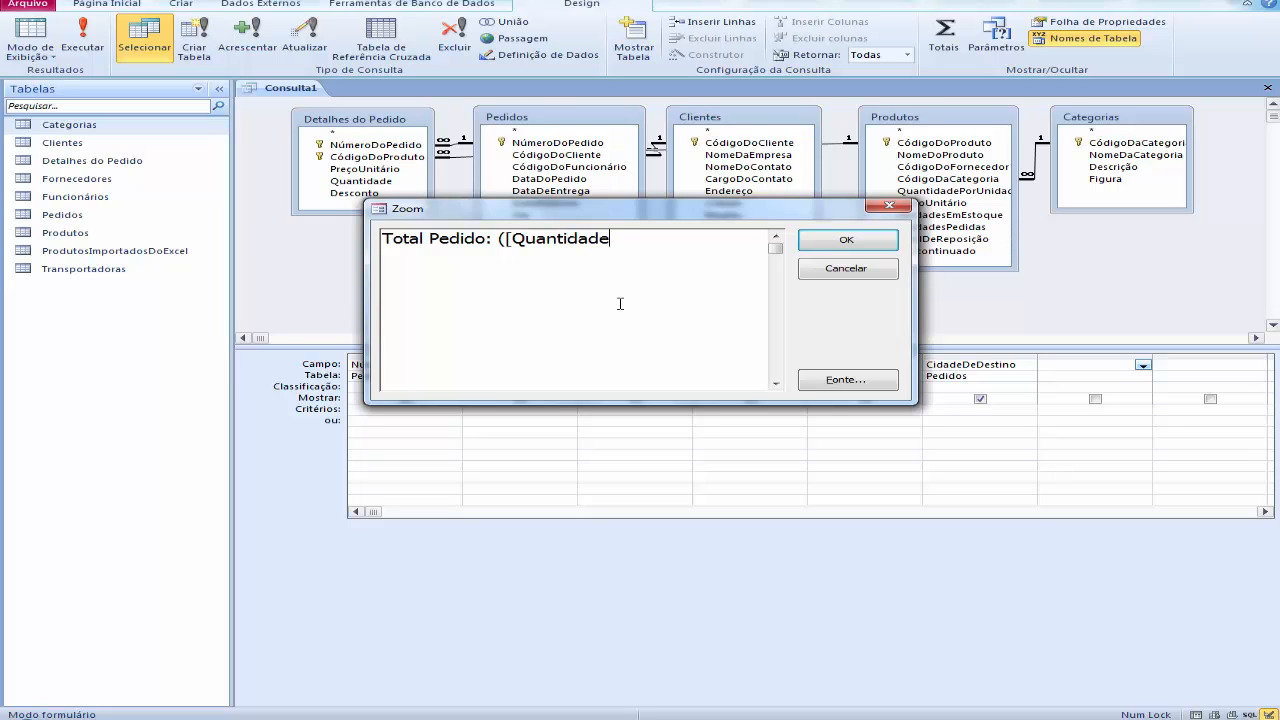
type("]")
type("*[Detalhes do P")
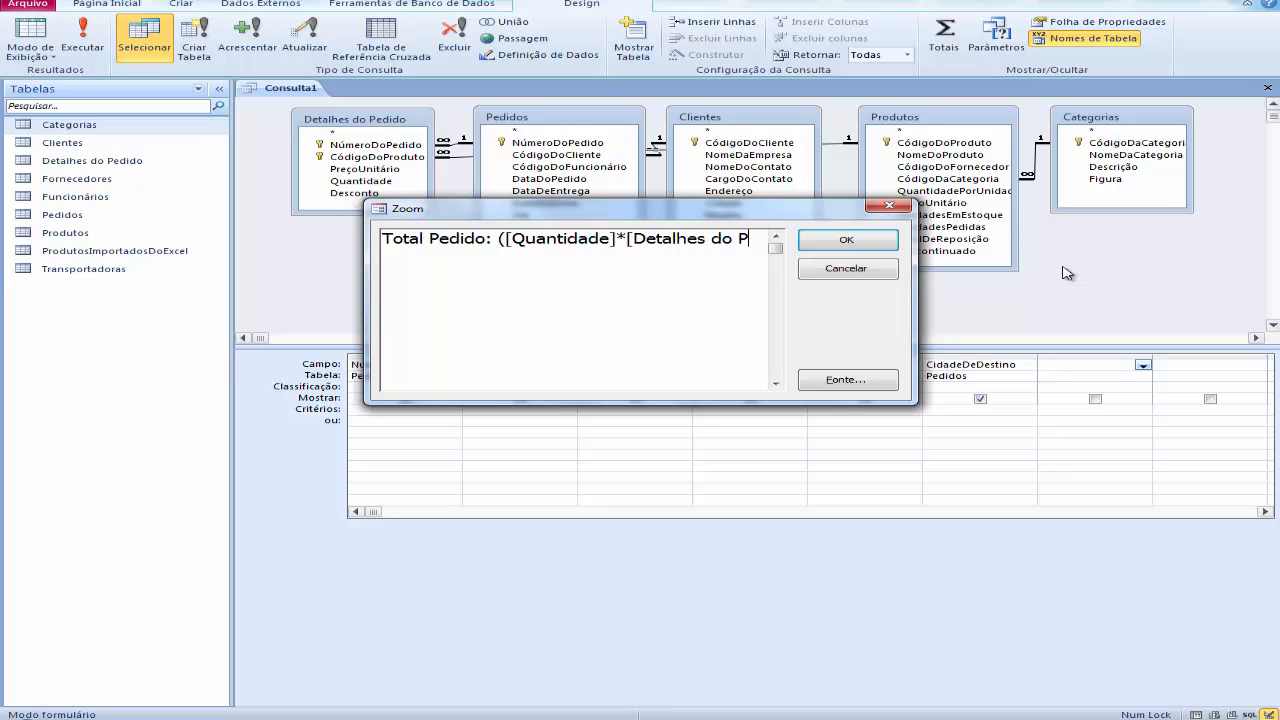
type("eddido].[")
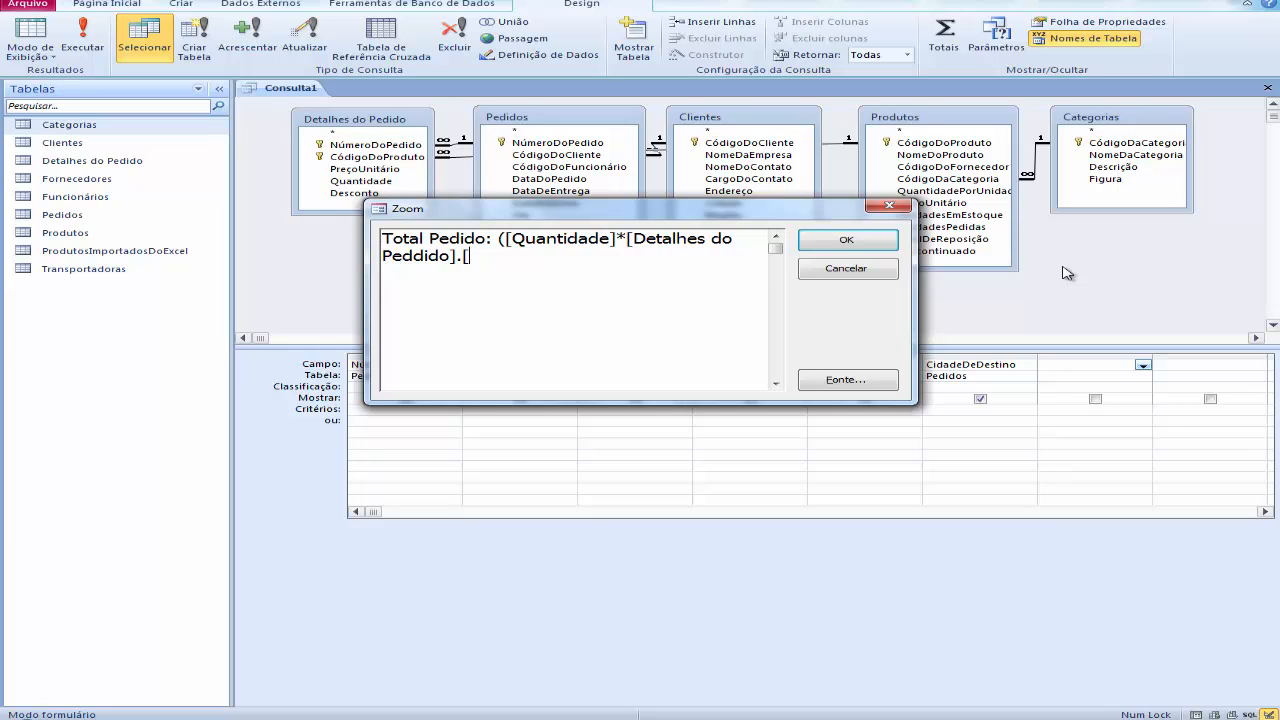
type("PreçoUnitário]")
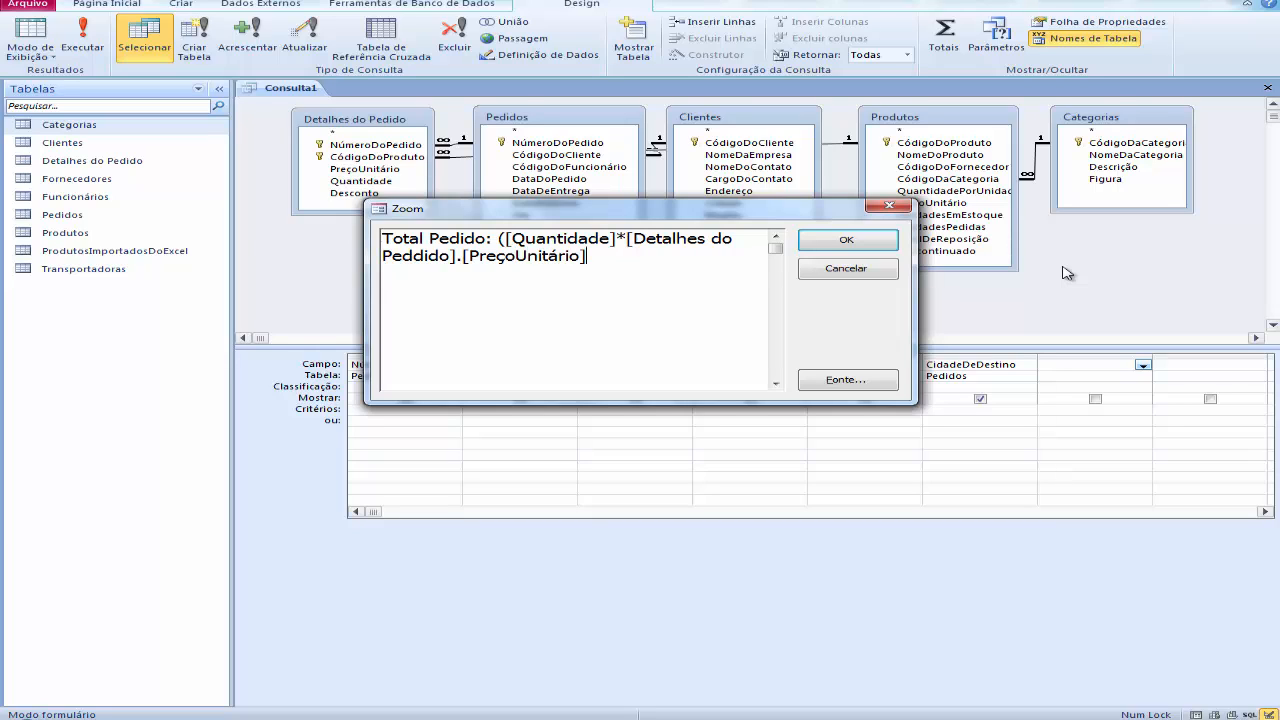
type(")")
left_click_drag(627, 240, 586, 262)
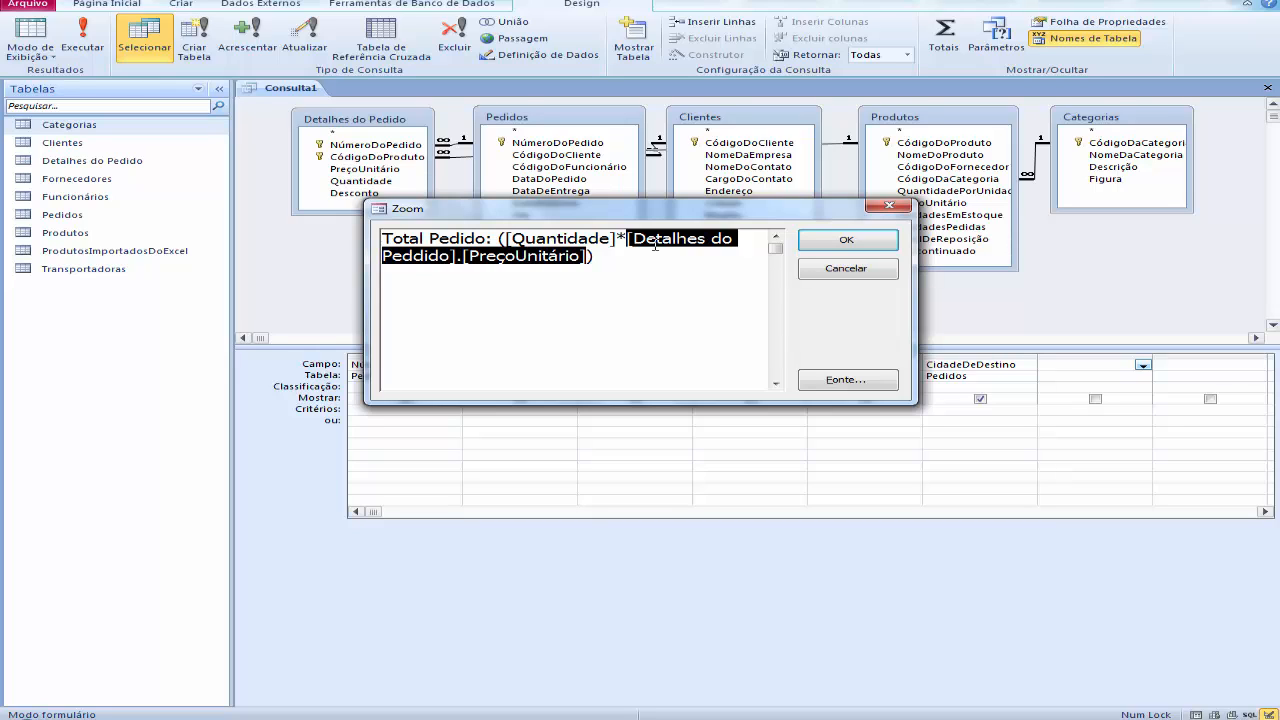
left_click(607, 268)
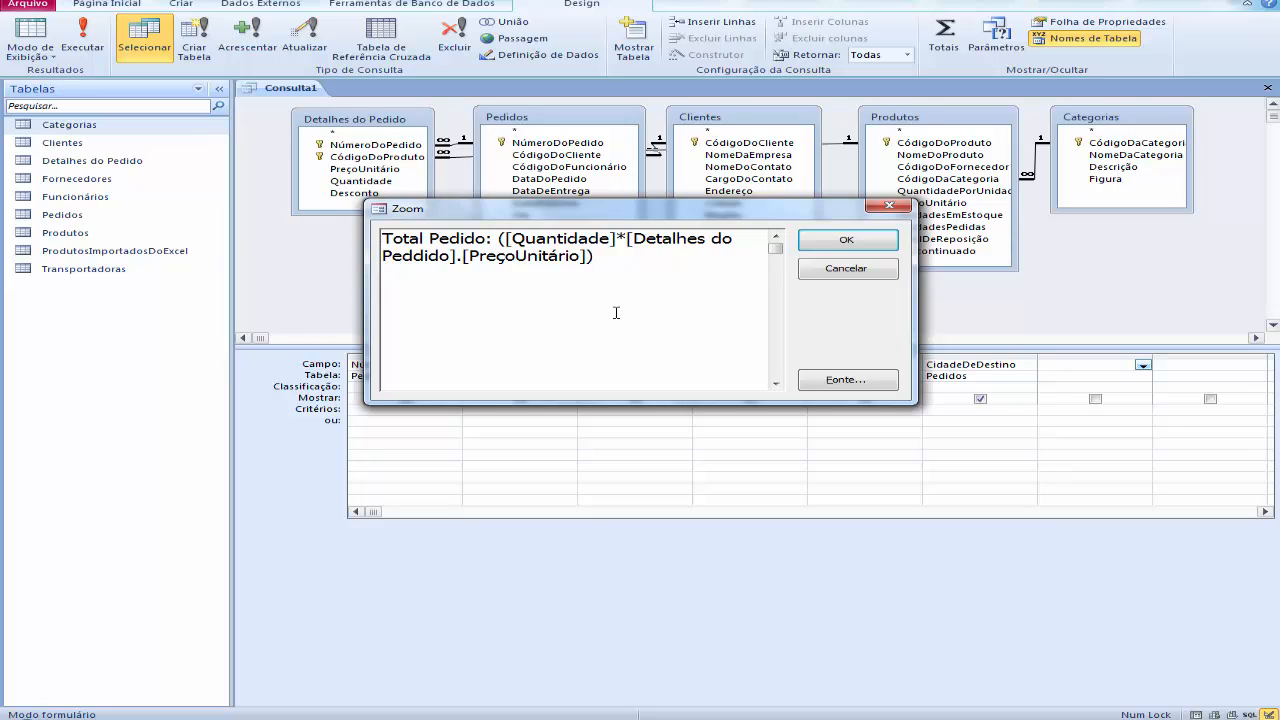
- Multiply the Total Pedido expression by the discount factor (1-[Desconto]) and accept the finished expression
type("*(1-[Desconto]")
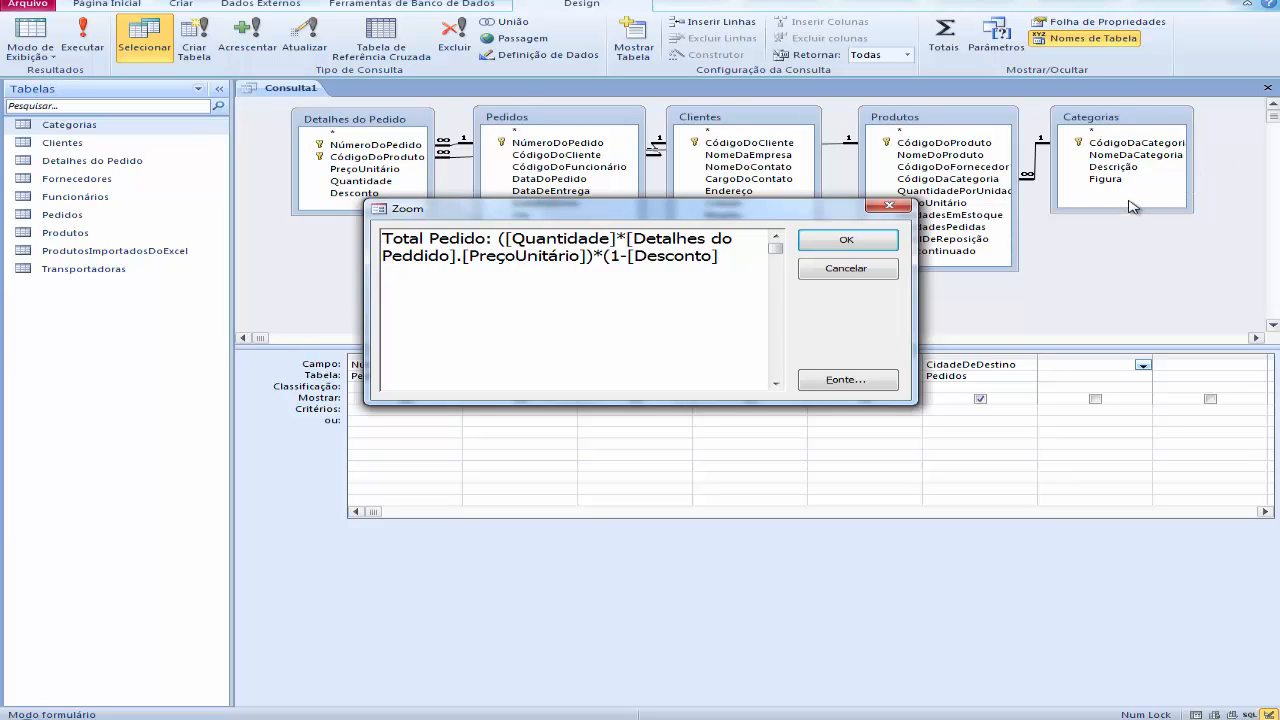
type(")")
left_click(866, 244)
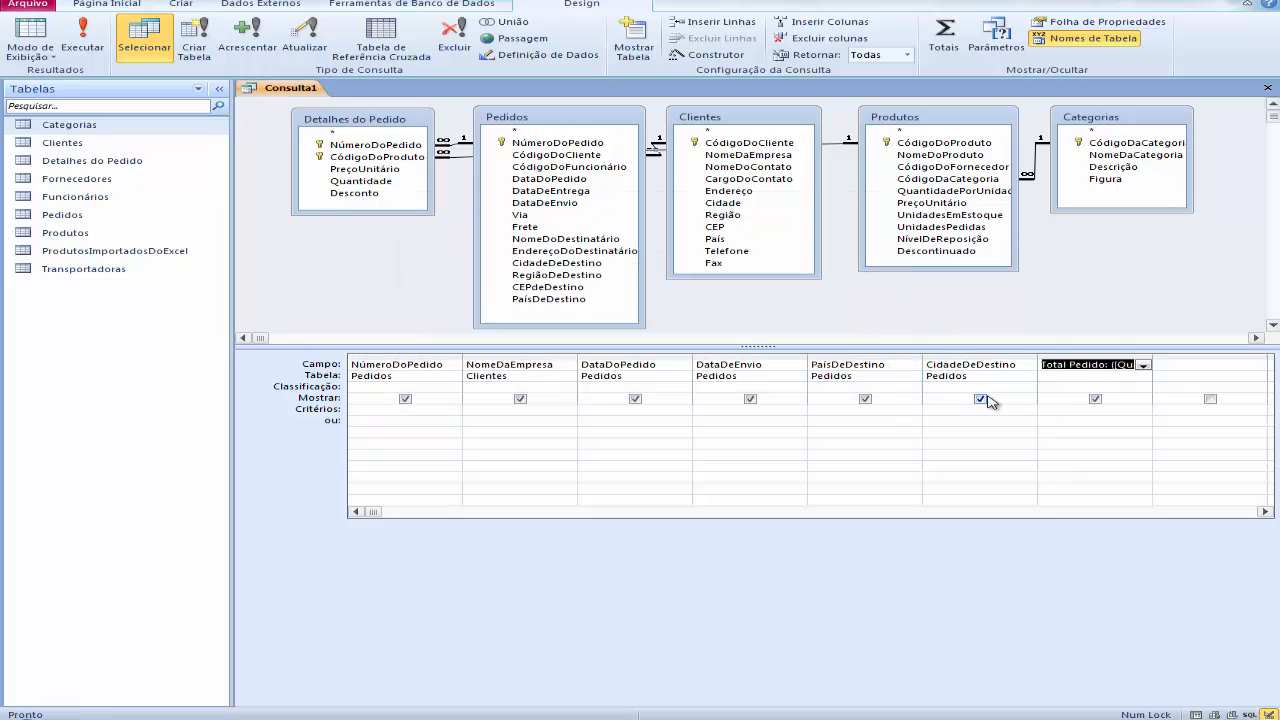
- Turn on totals for the query and set the Total Pedido column to Soma
left_click(1041, 387)
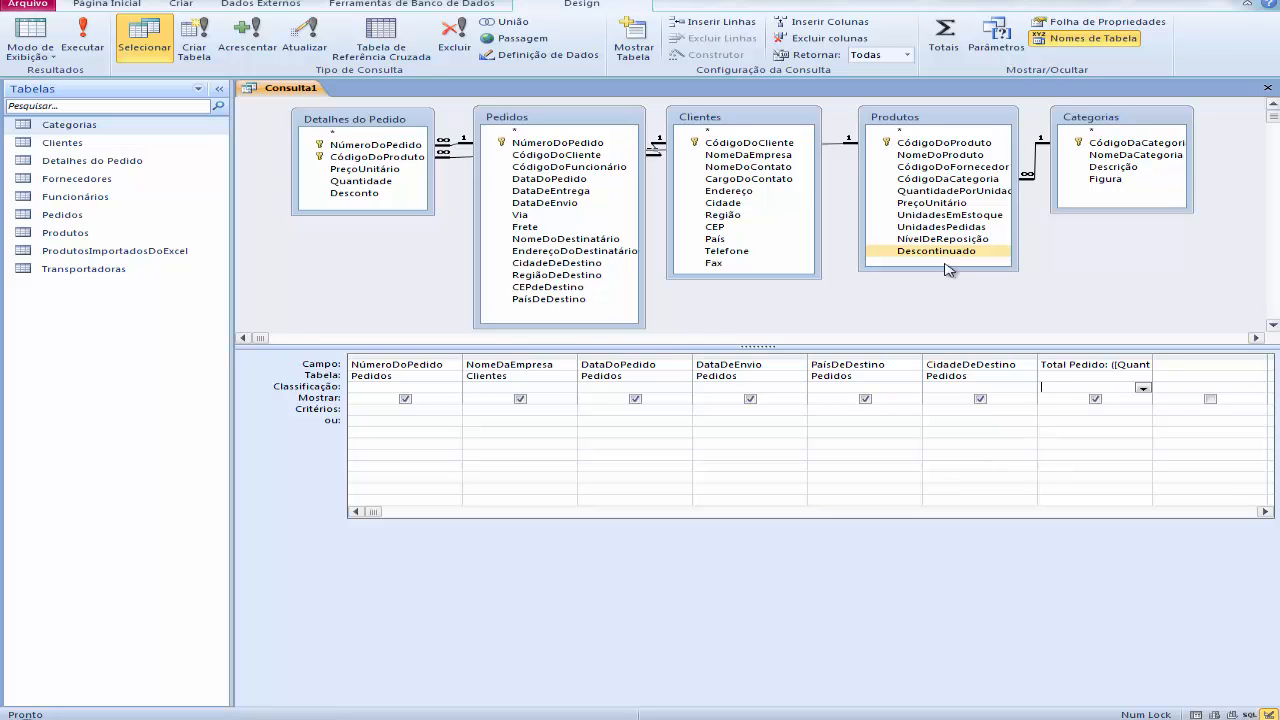
left_click(946, 30)
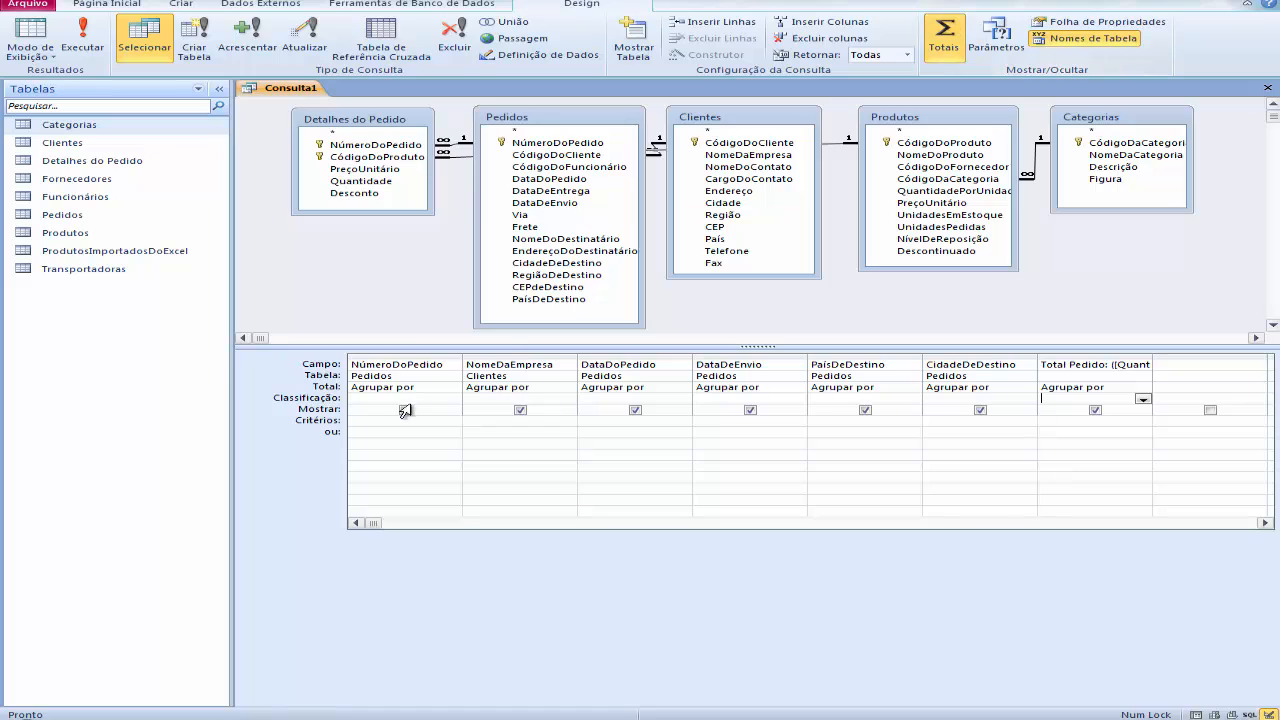
left_click(1137, 389)
left_click(1142, 388)
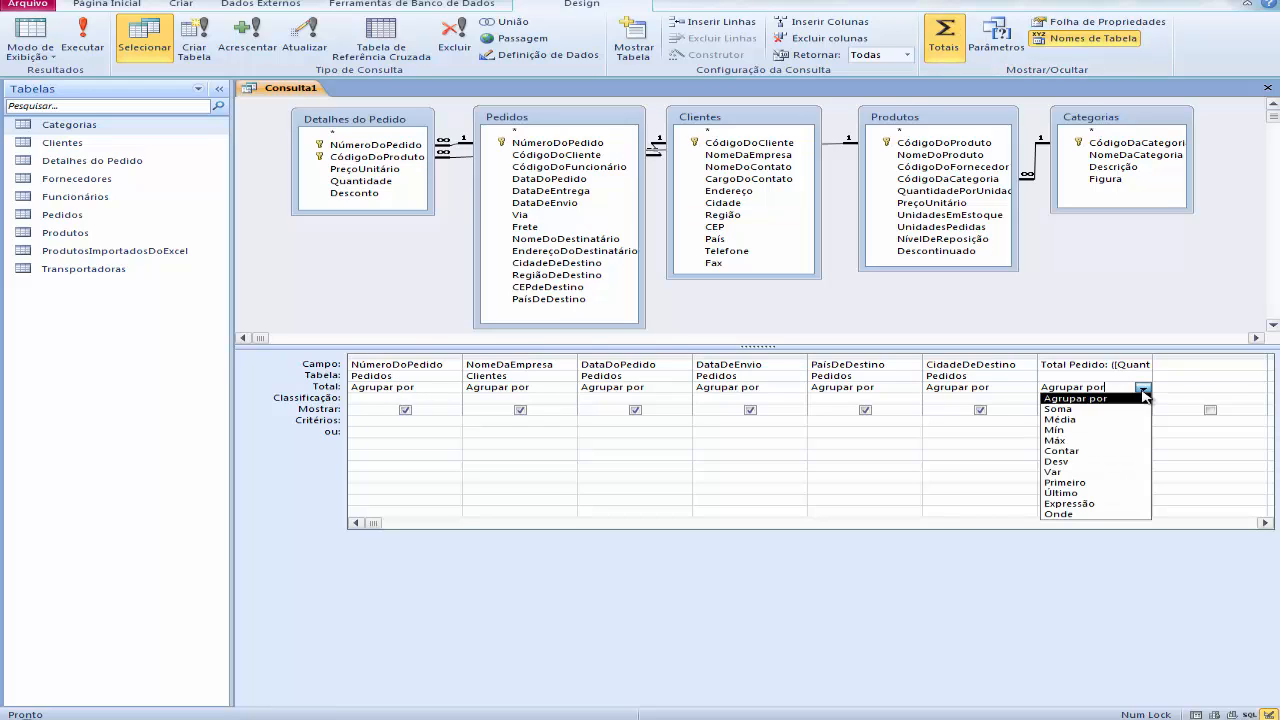
left_click(1096, 418)
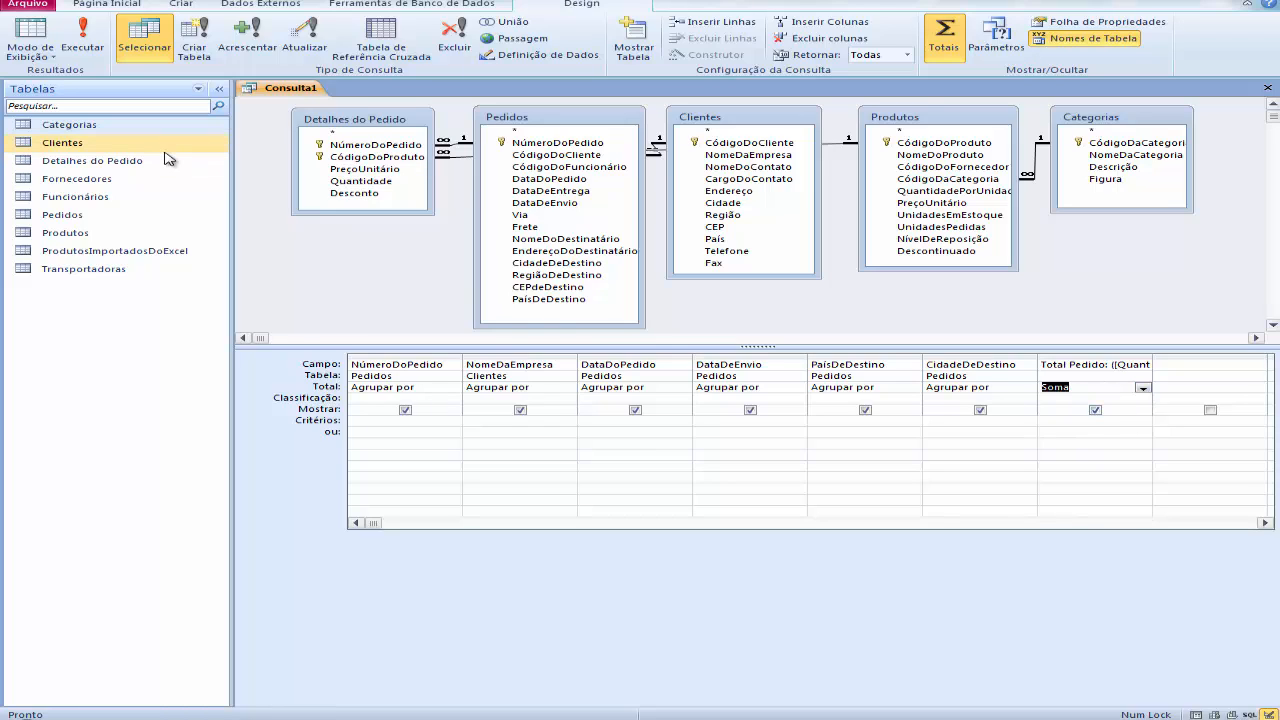
- Try to view the query results, cancel the parameter request, and correct "Peddido" to "Pedido" in the Total Pedido expression
left_click(24, 33)
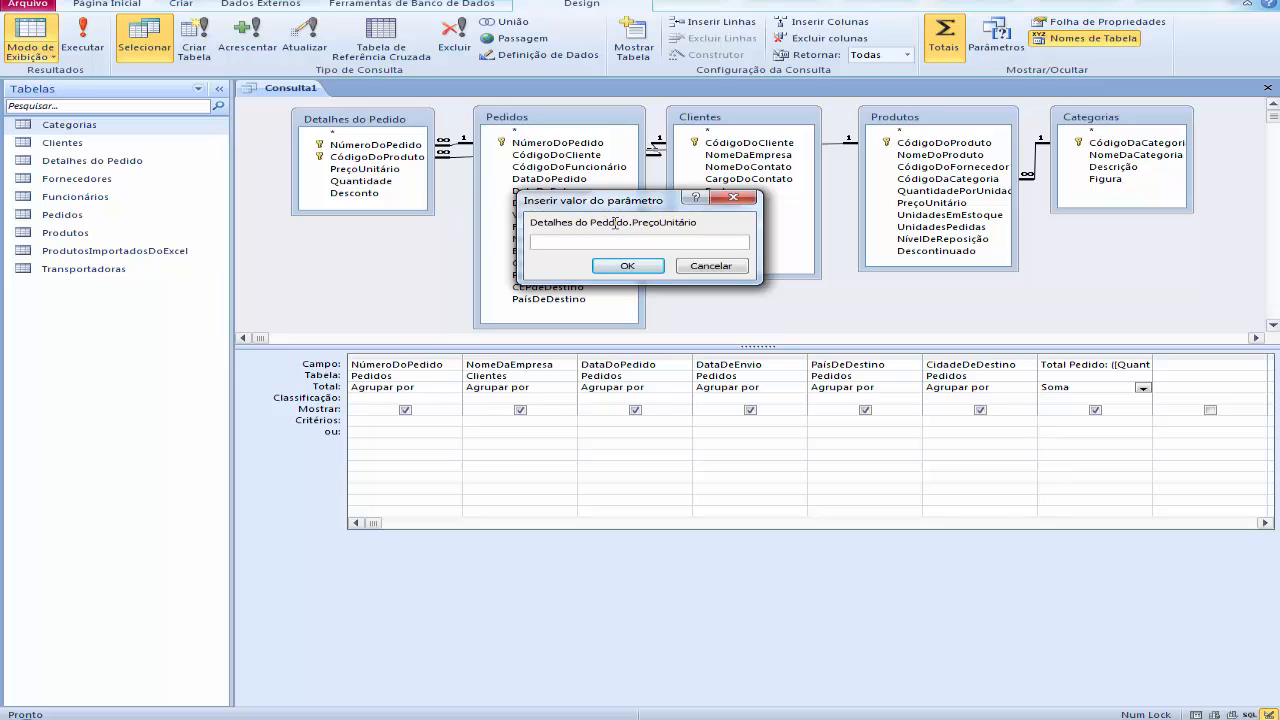
left_click(711, 265)
right_click(1087, 366)
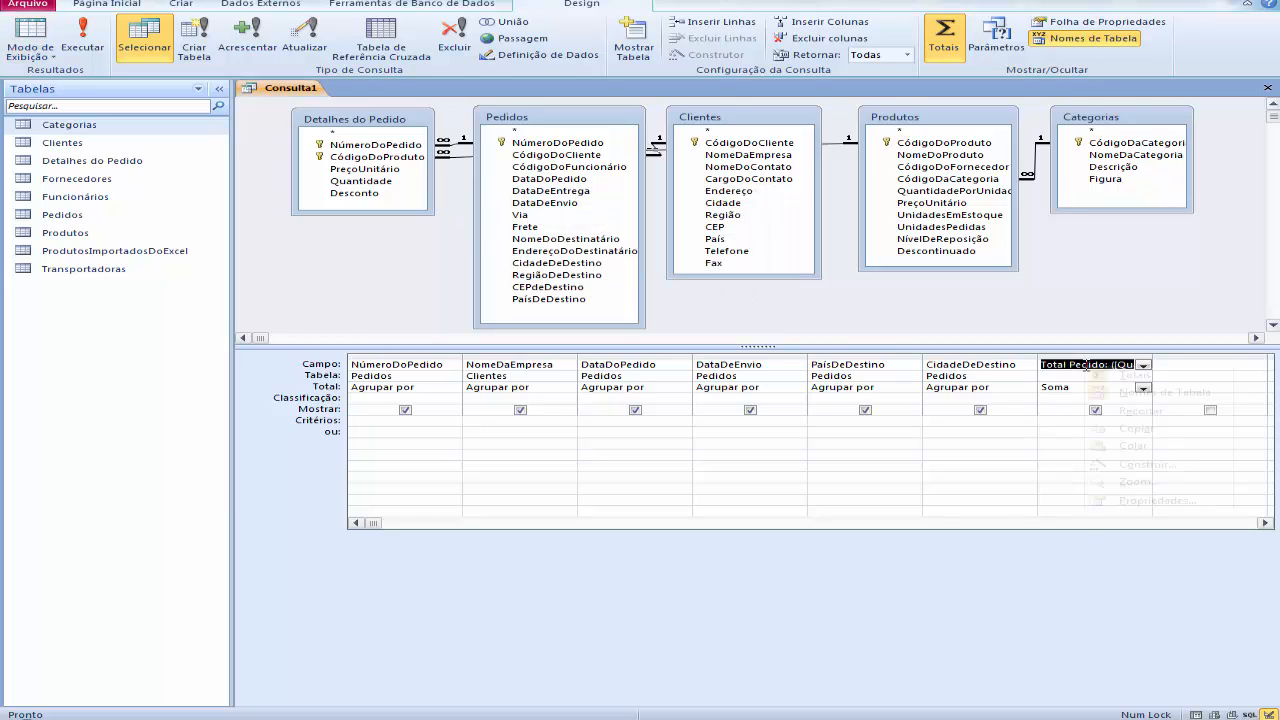
left_click(1135, 481)
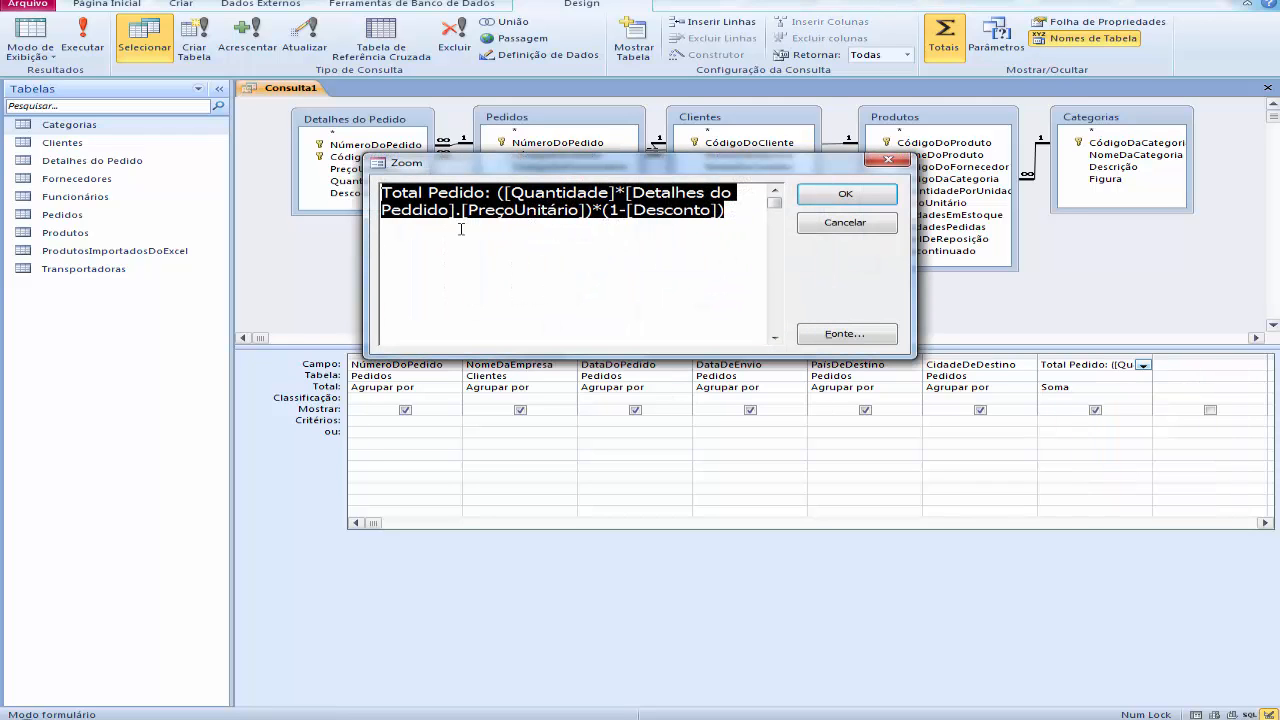
left_click(413, 213)
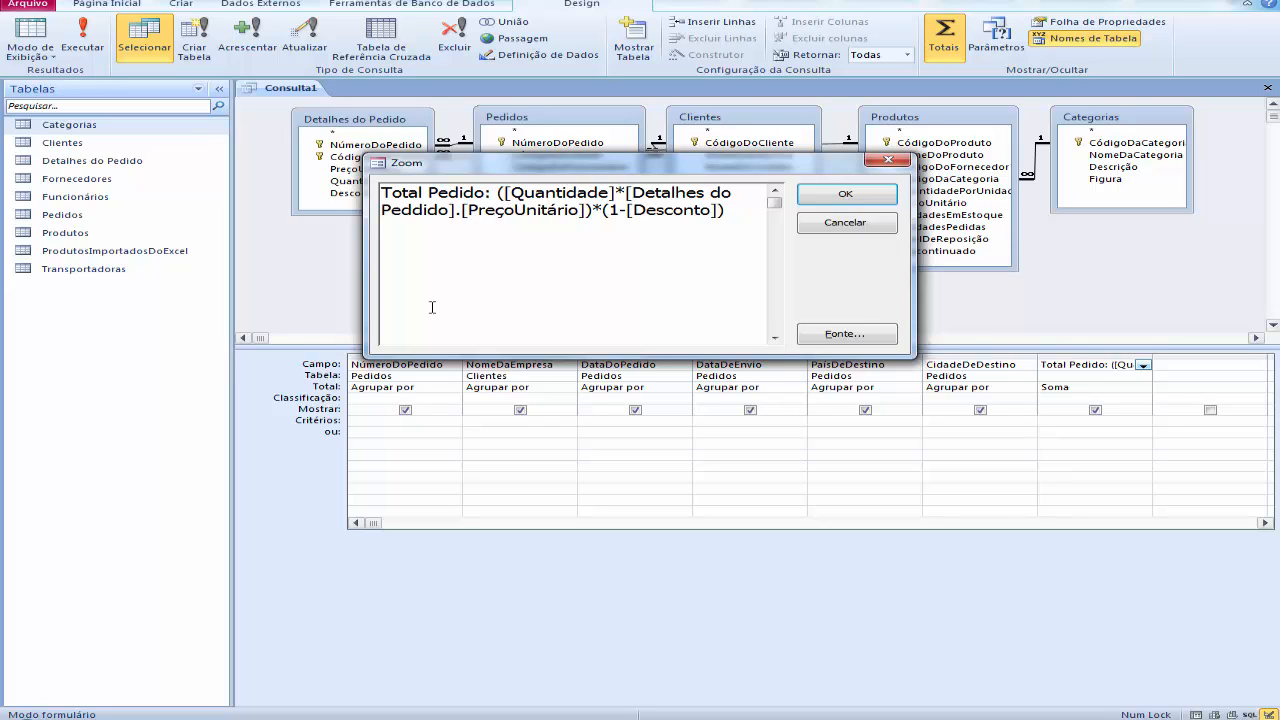
key("BackSpace")
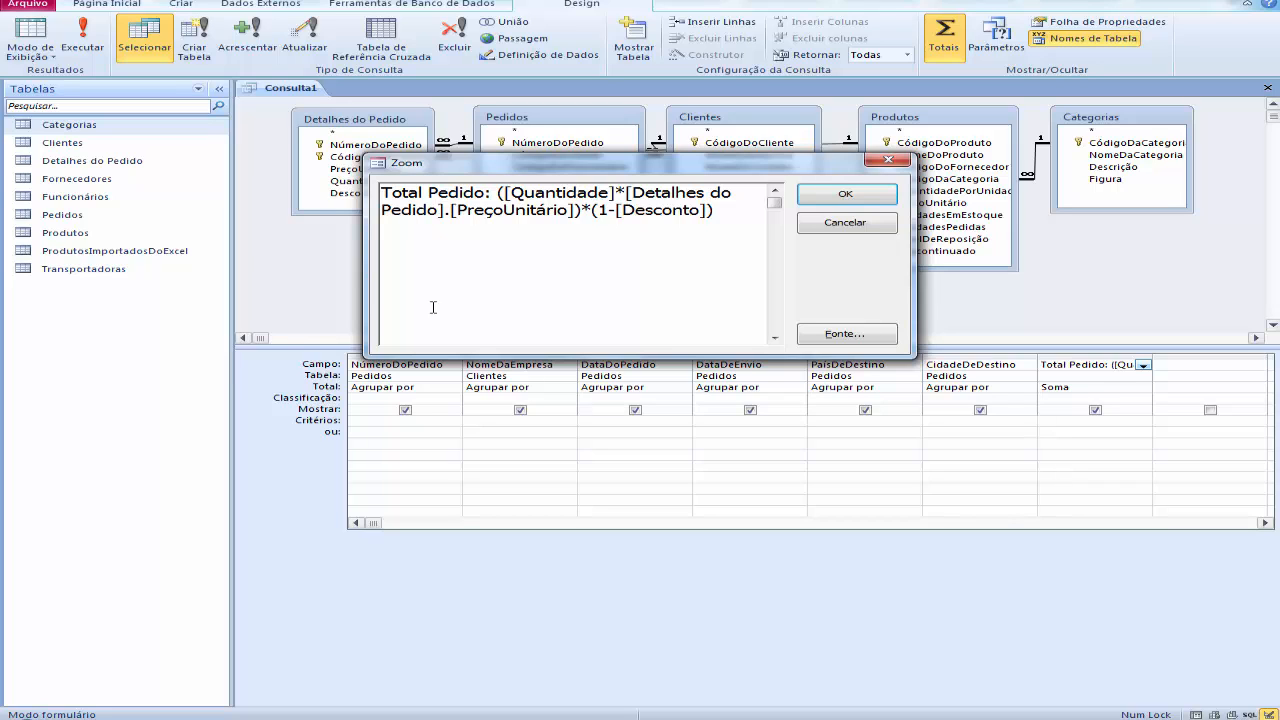
left_click(845, 200)
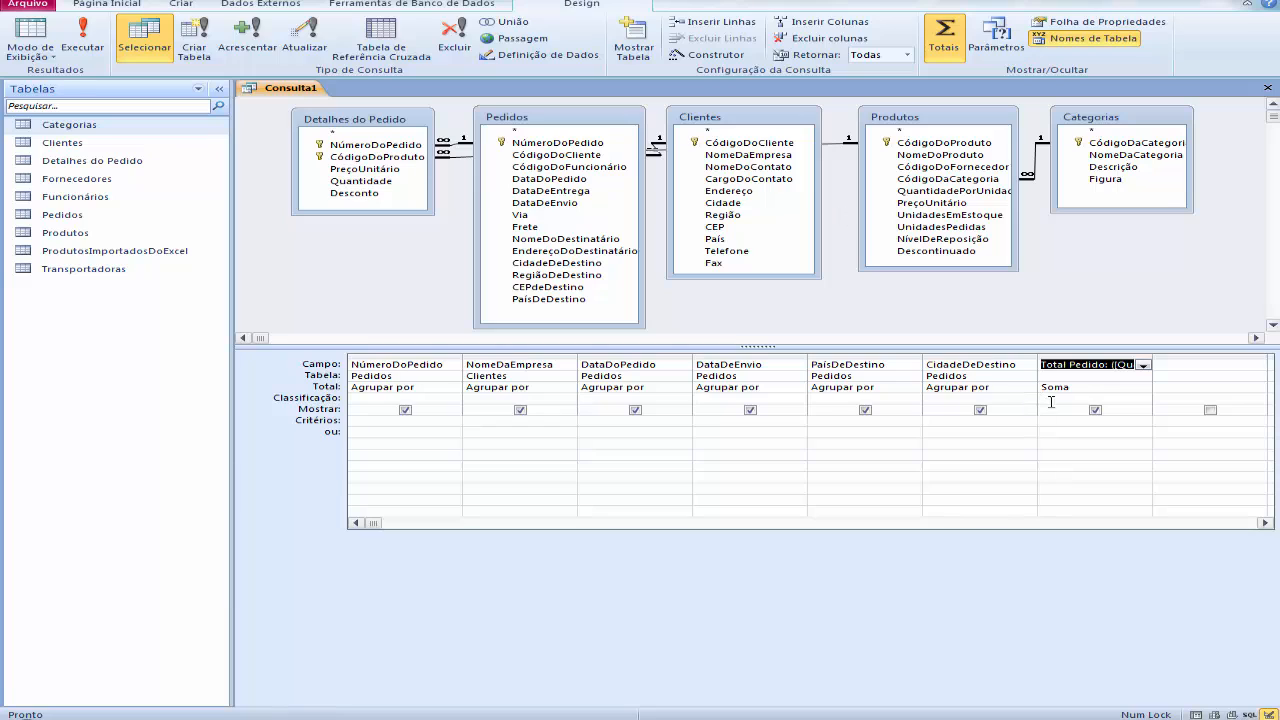
left_click(1083, 376)
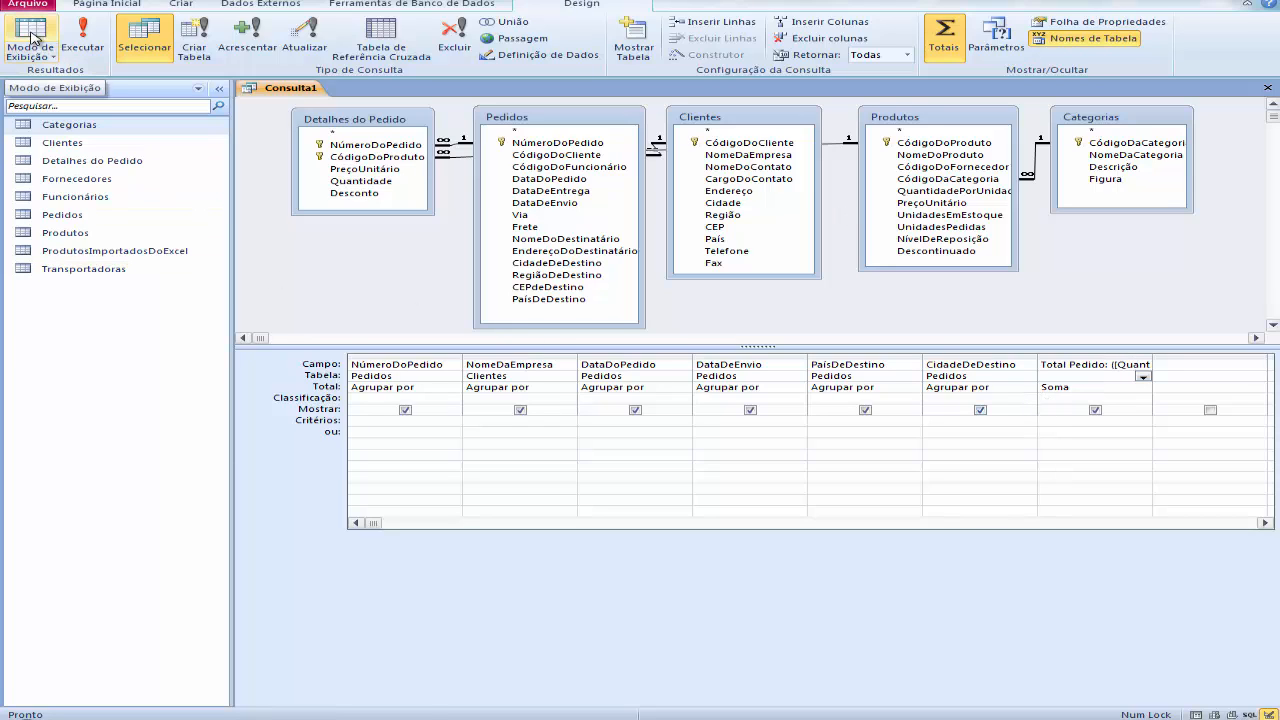
- Check the query results in datasheet view, fitting the Total Pedido column to its values, and return to the design
left_click(32, 38)
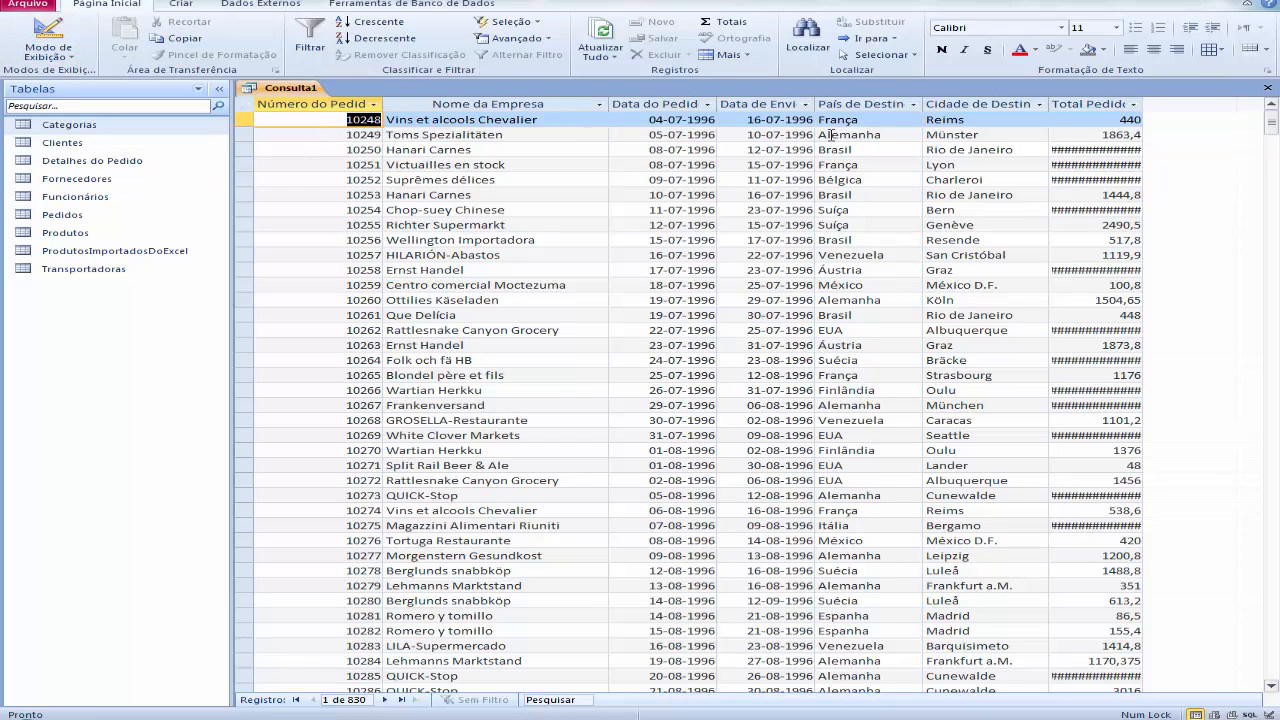
double_click(1143, 106)
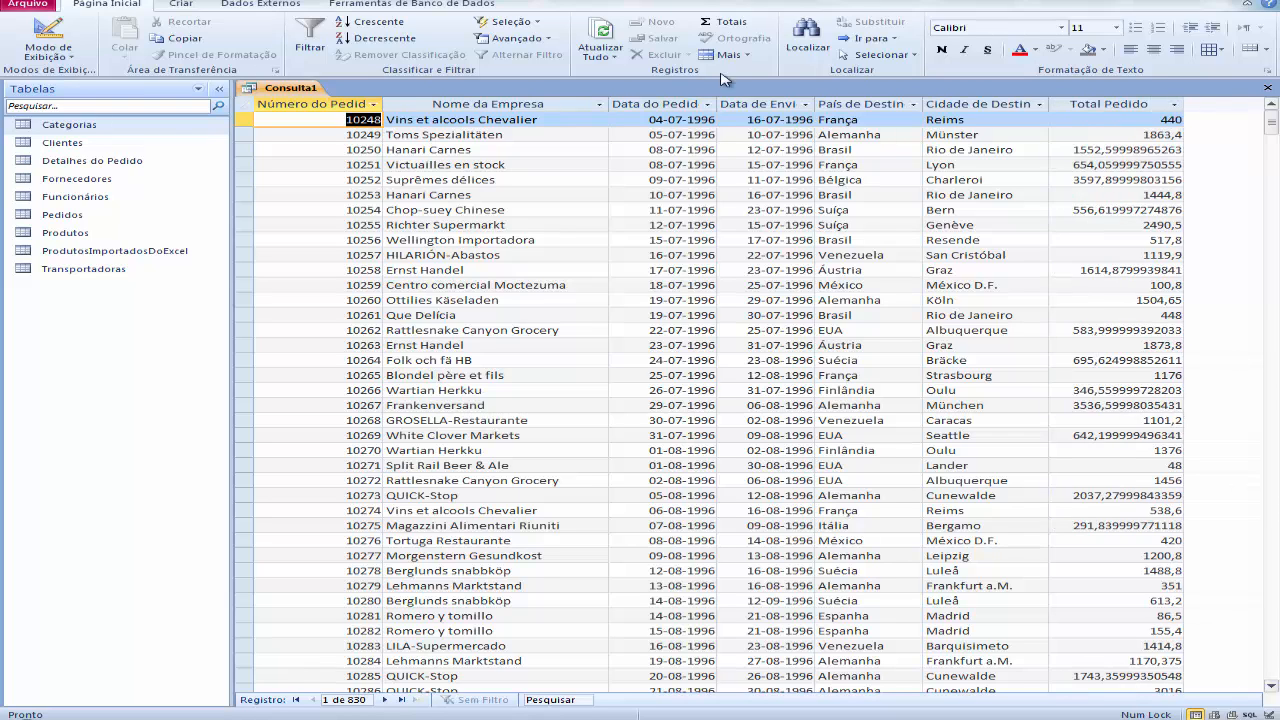
left_click(48, 32)
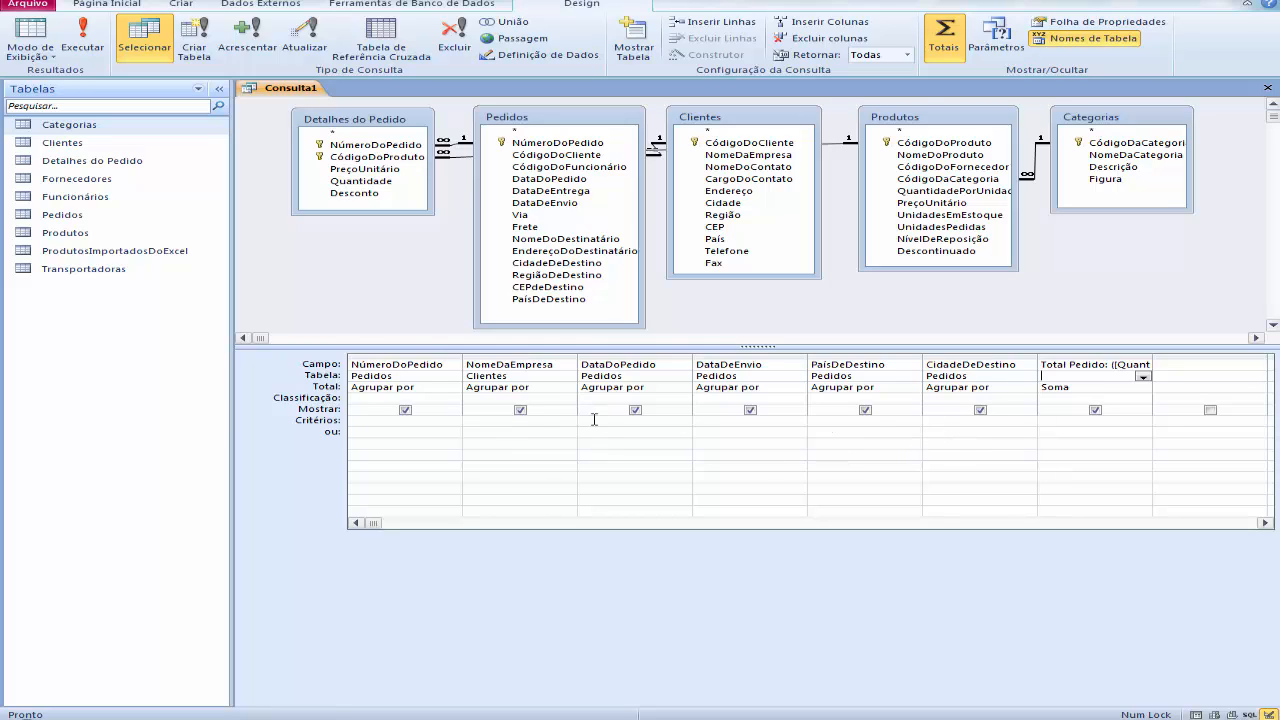
- Widen the first empty column after Total Pedido in the query grid
left_click(1264, 523)
left_click(1264, 523)
left_click(1264, 523)
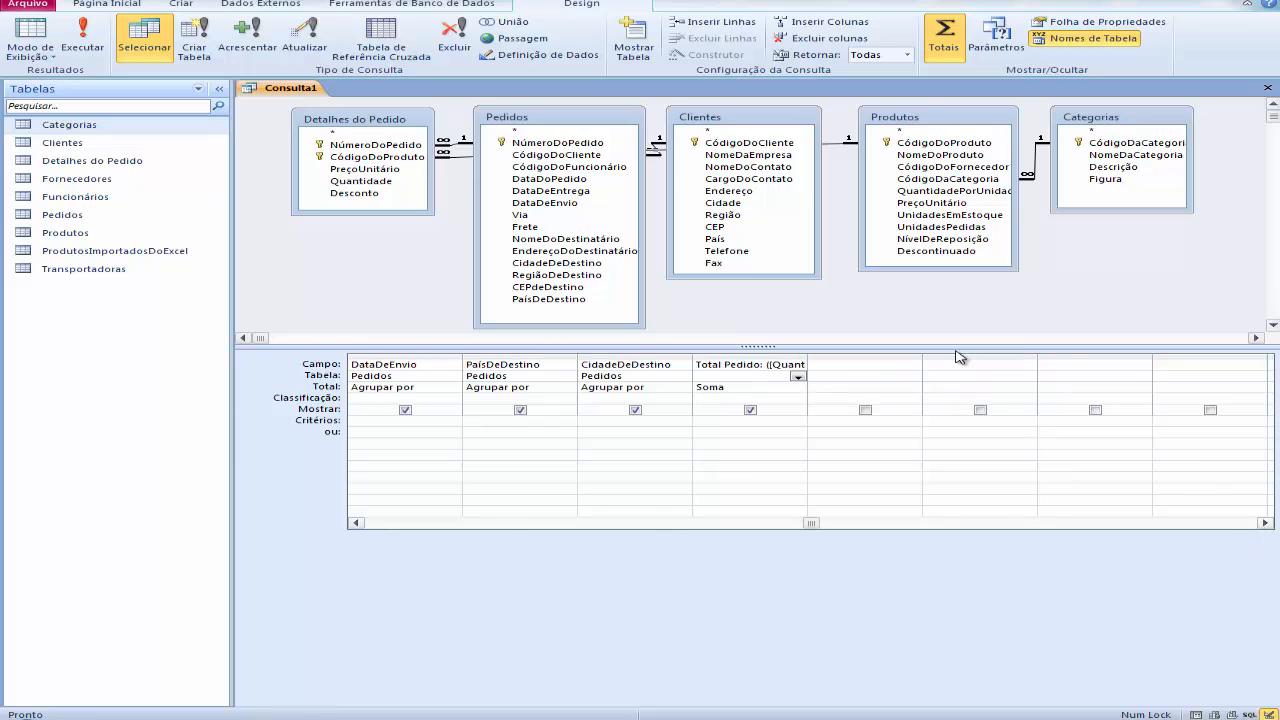
left_click_drag(922, 358, 978, 358)
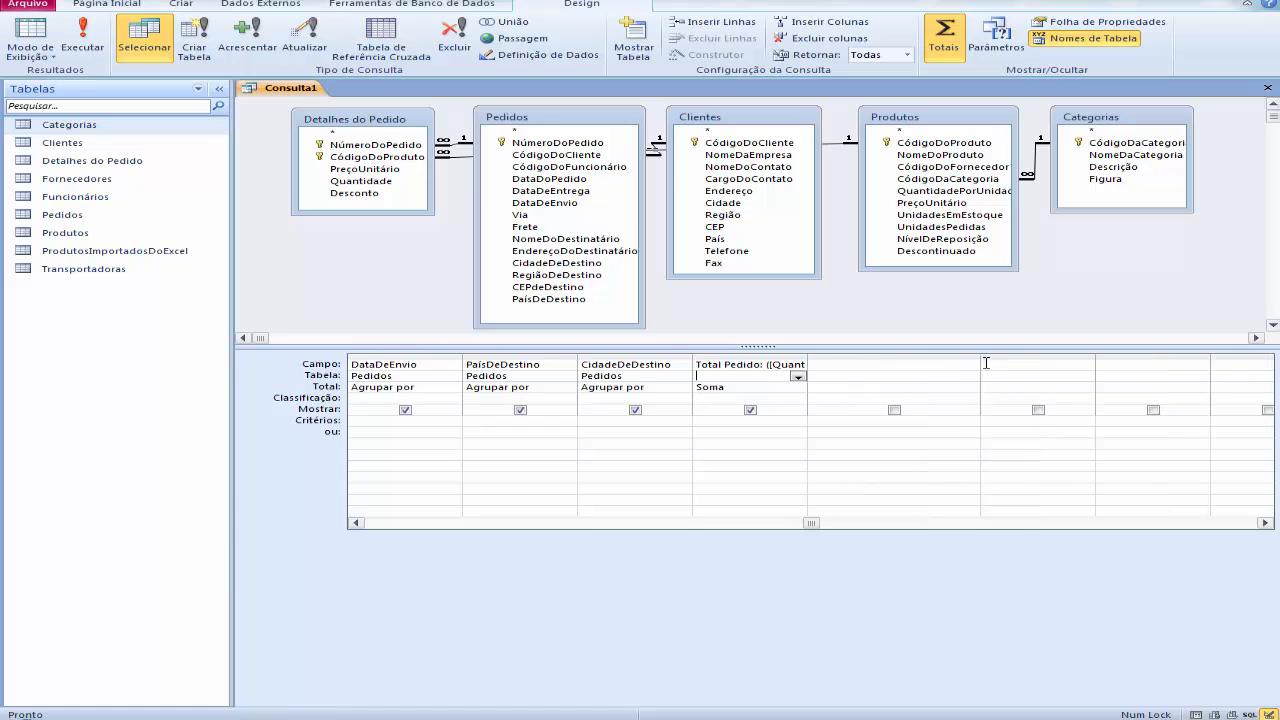
- Add the calculated field "Ano do Pedido: Ano([DataDoPedido])" in the widened empty column, using the Zoom editor
left_click(866, 366)
right_click(834, 365)
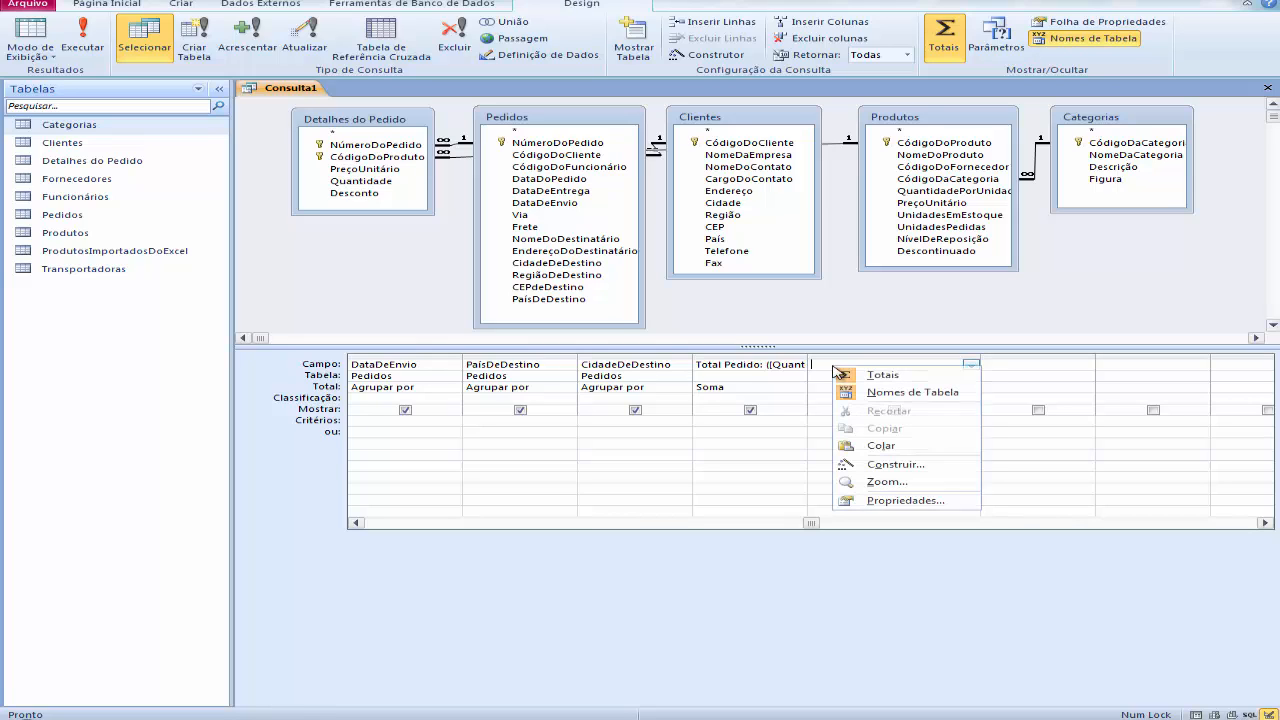
left_click(862, 481)
left_click_drag(674, 162, 689, 295)
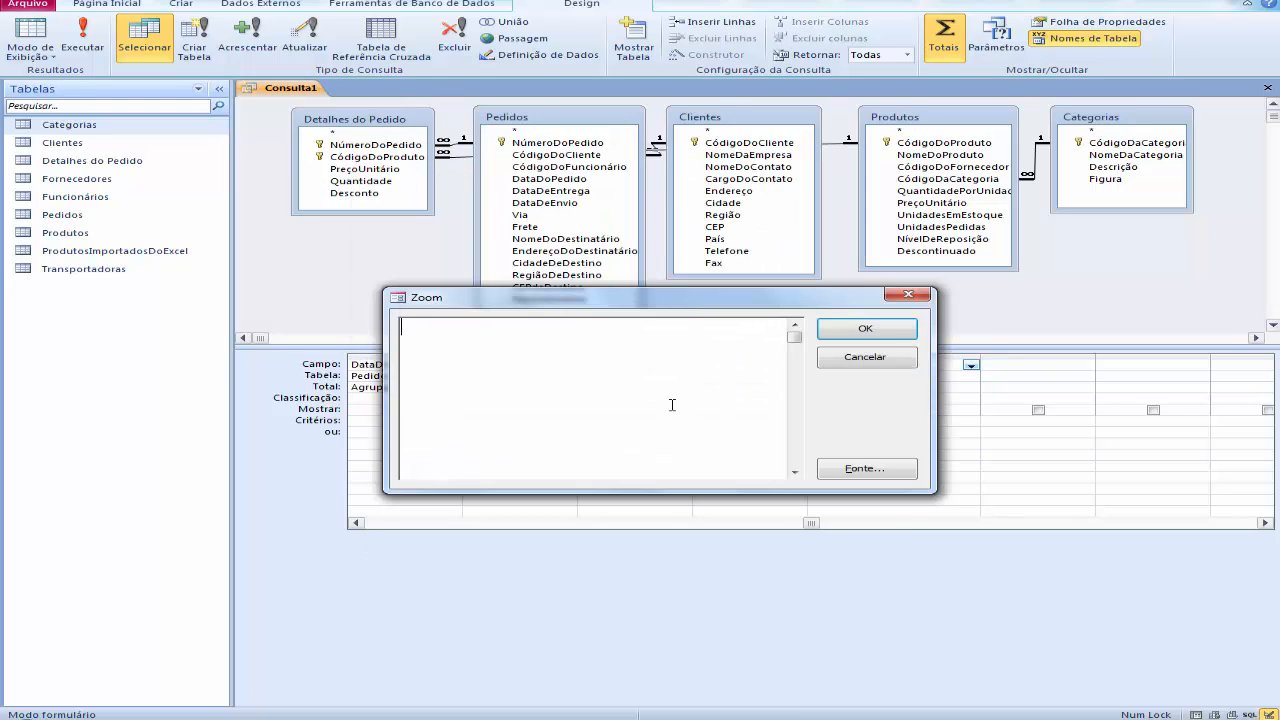
type("Ano do Pe")
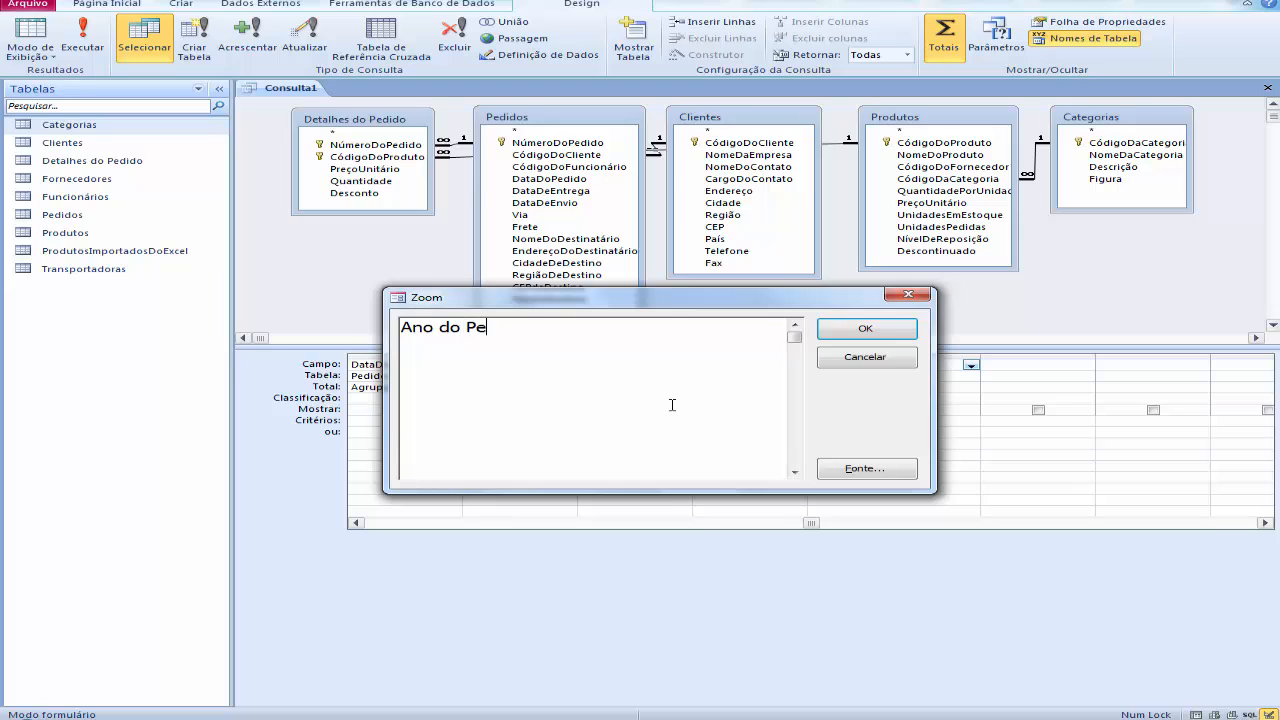
type("dido: Ano([Datao")
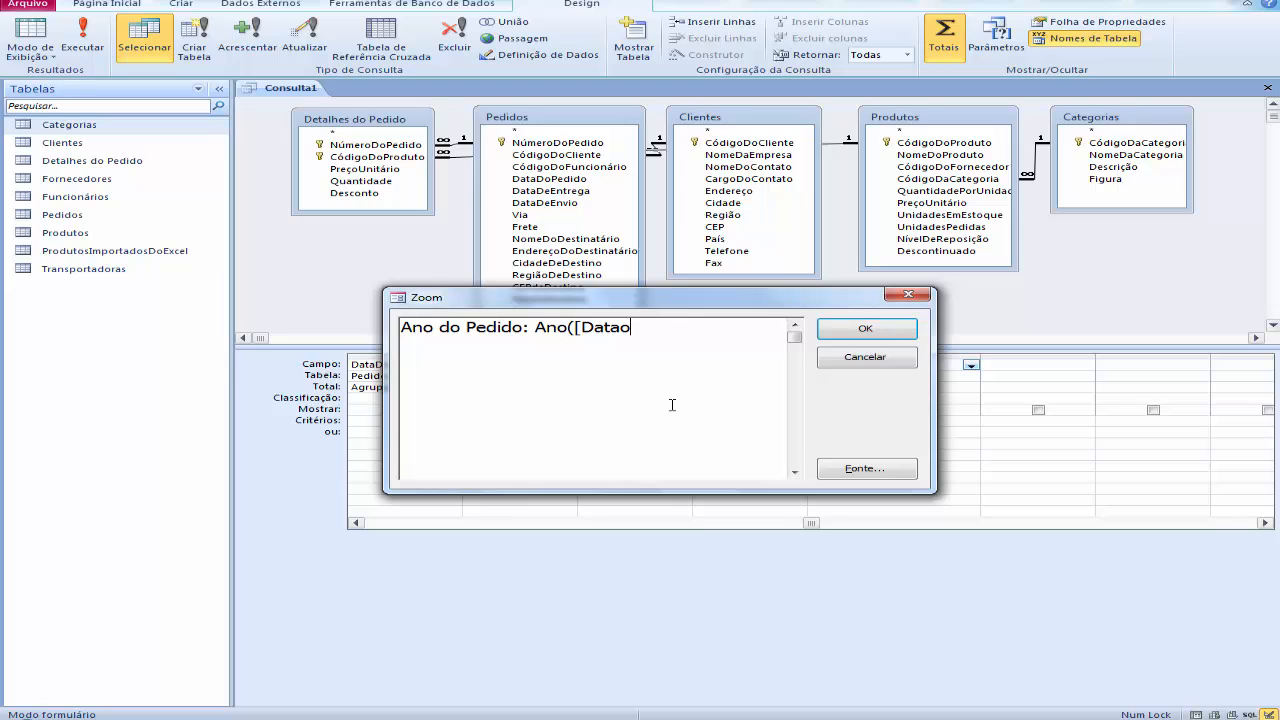
key("BackSpace")
type("DoPedido])")
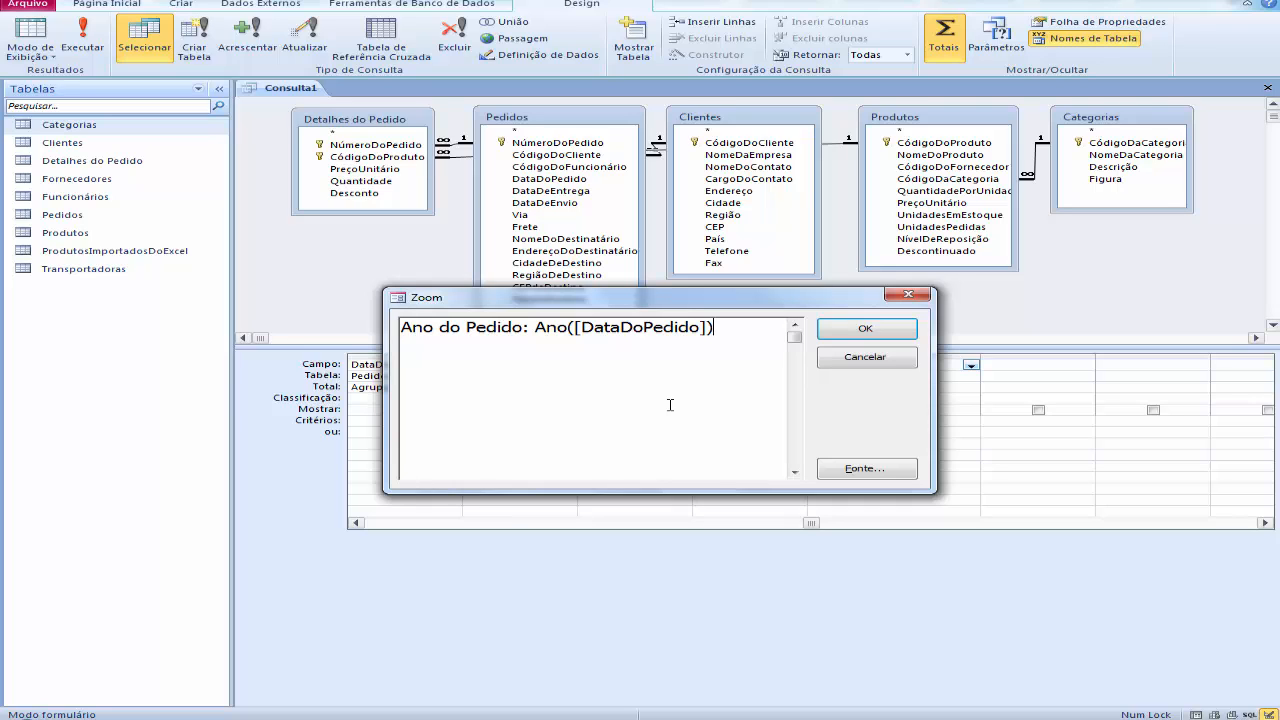
left_click(856, 330)
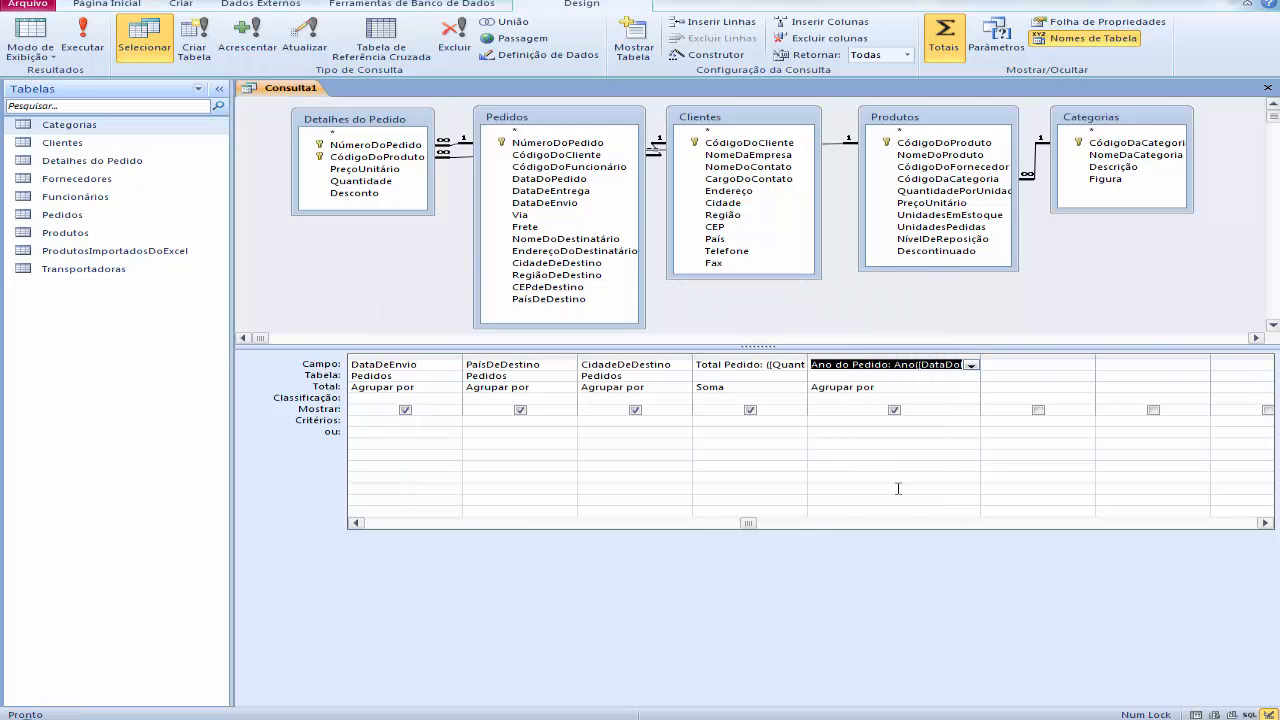
- Exclude the Ano do Pedido column from the displayed query results
left_click(894, 411)
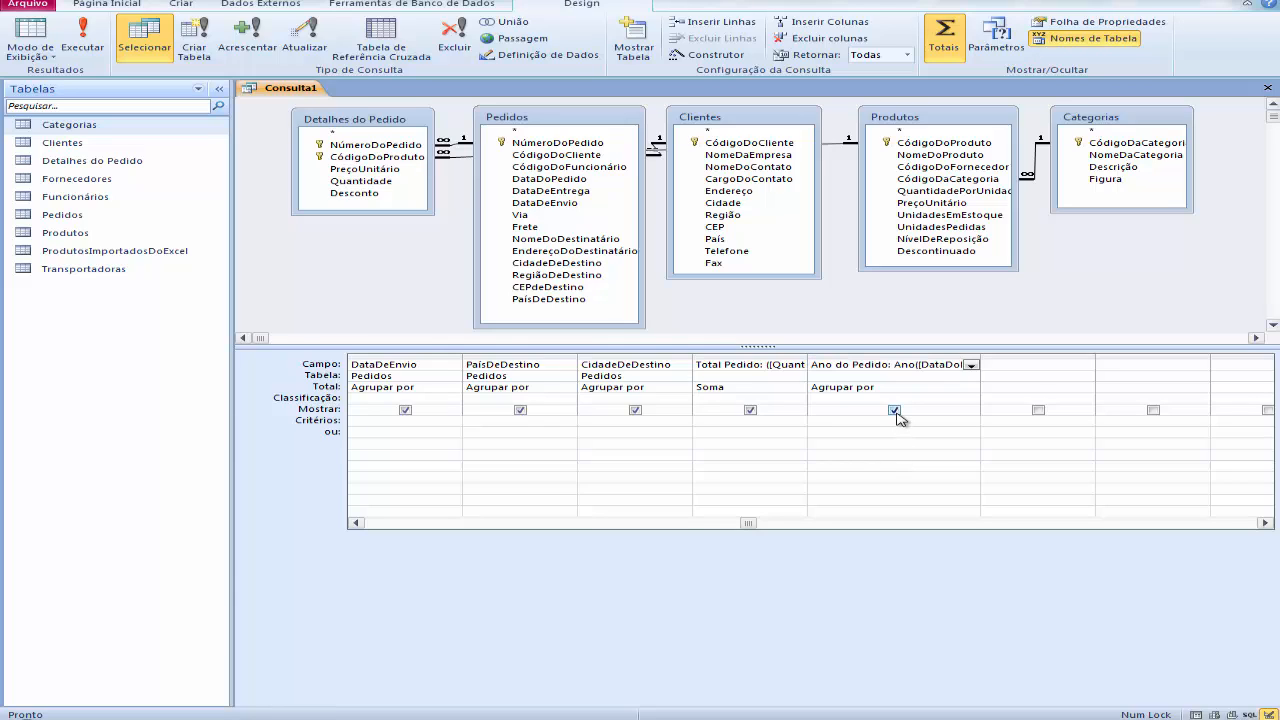
left_click(890, 388)
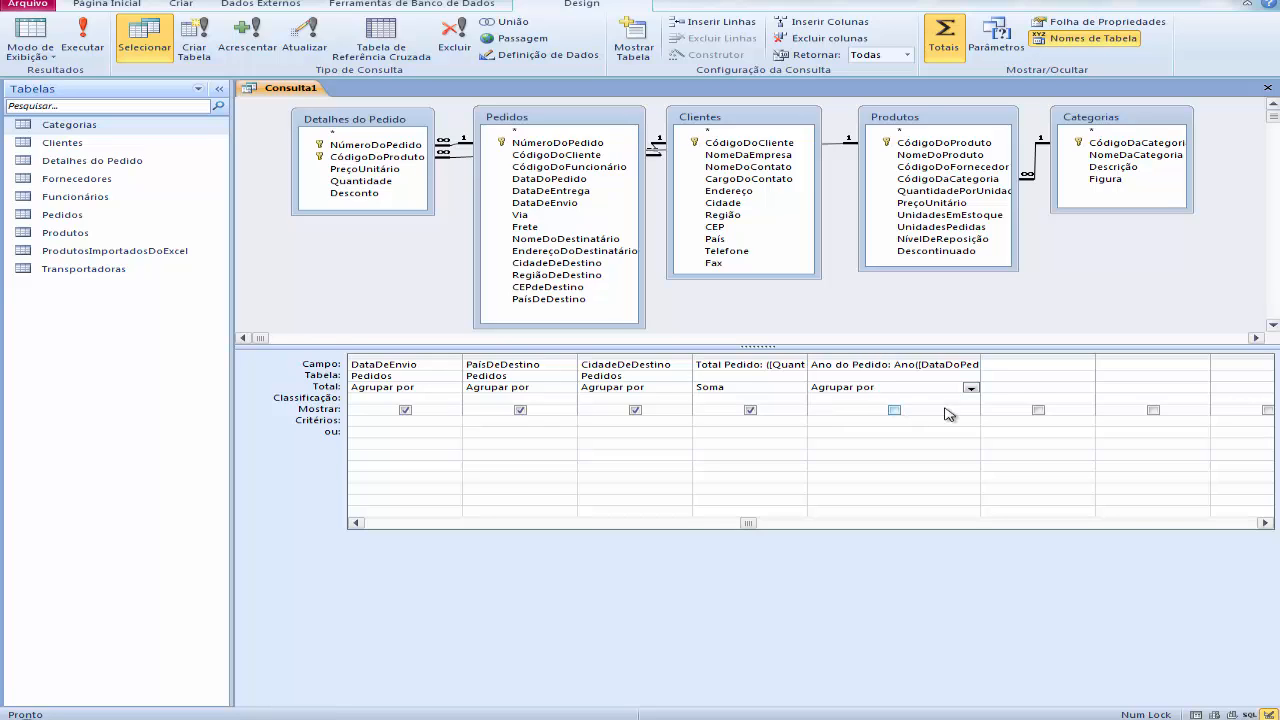
- Restrict the Ano do Pedido column with the Onde total and criterion 1997, then check the results in datasheet view and return to design
left_click(973, 390)
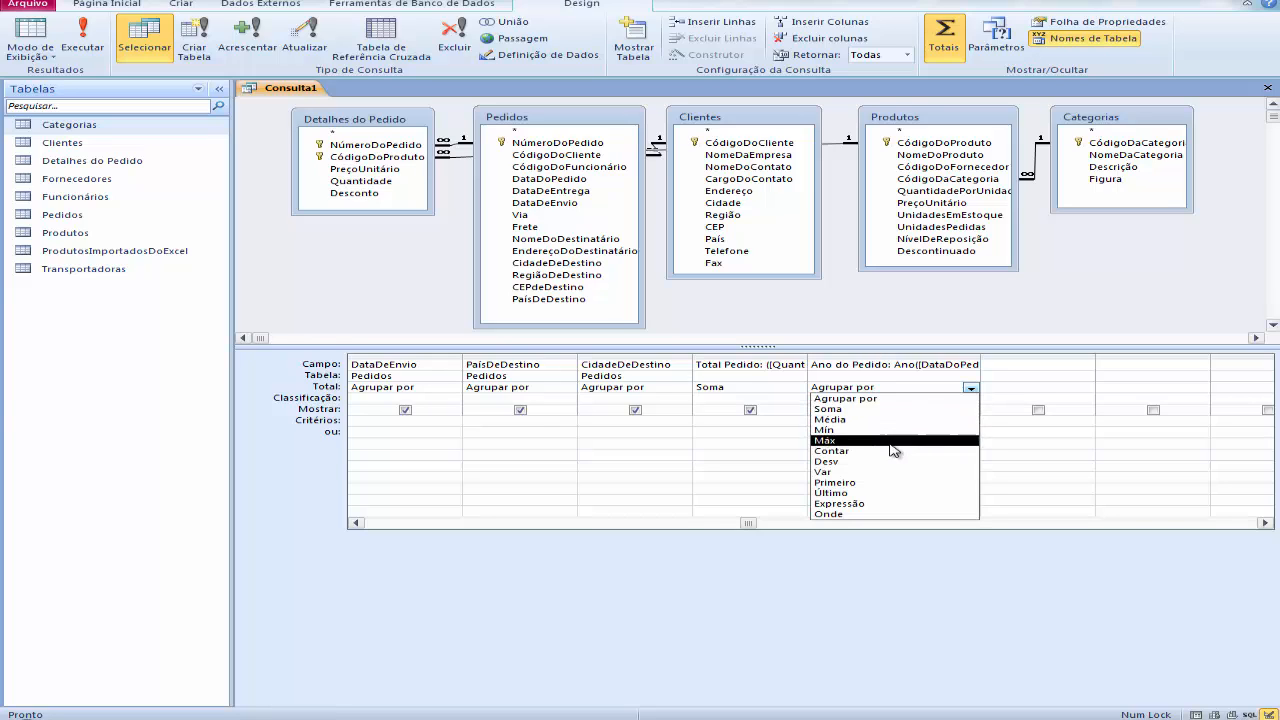
left_click(852, 513)
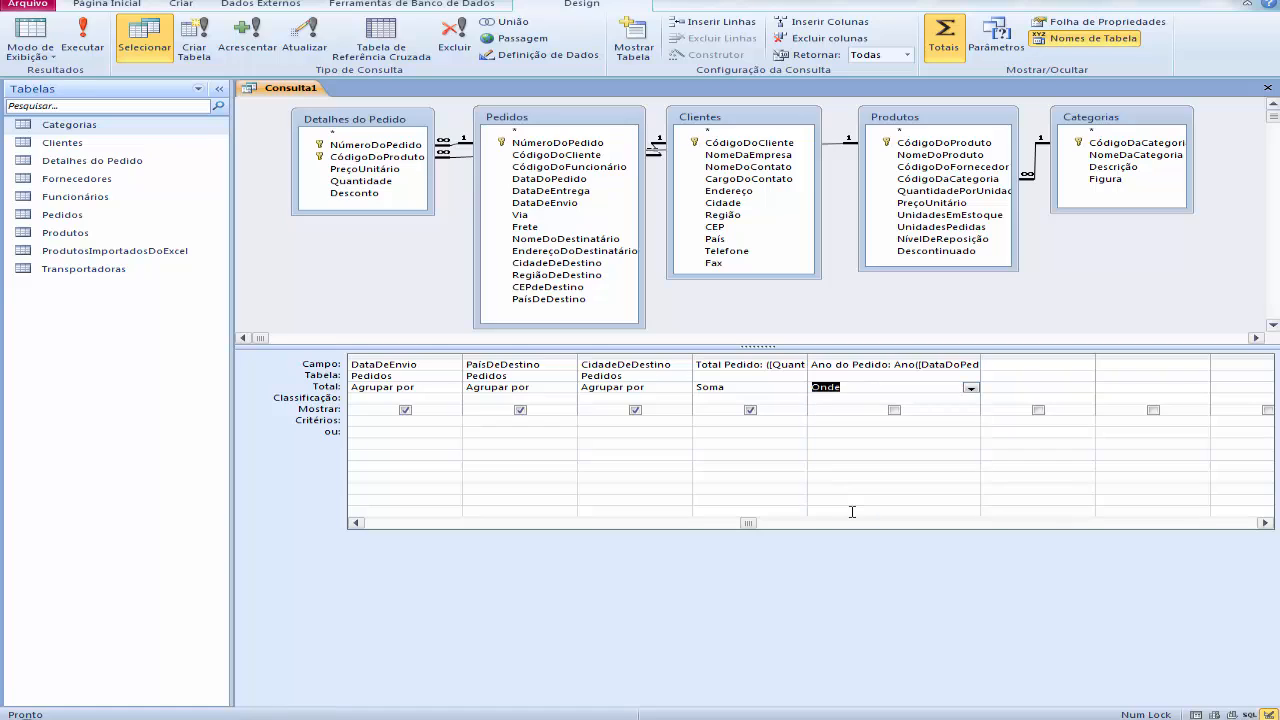
left_click(836, 424)
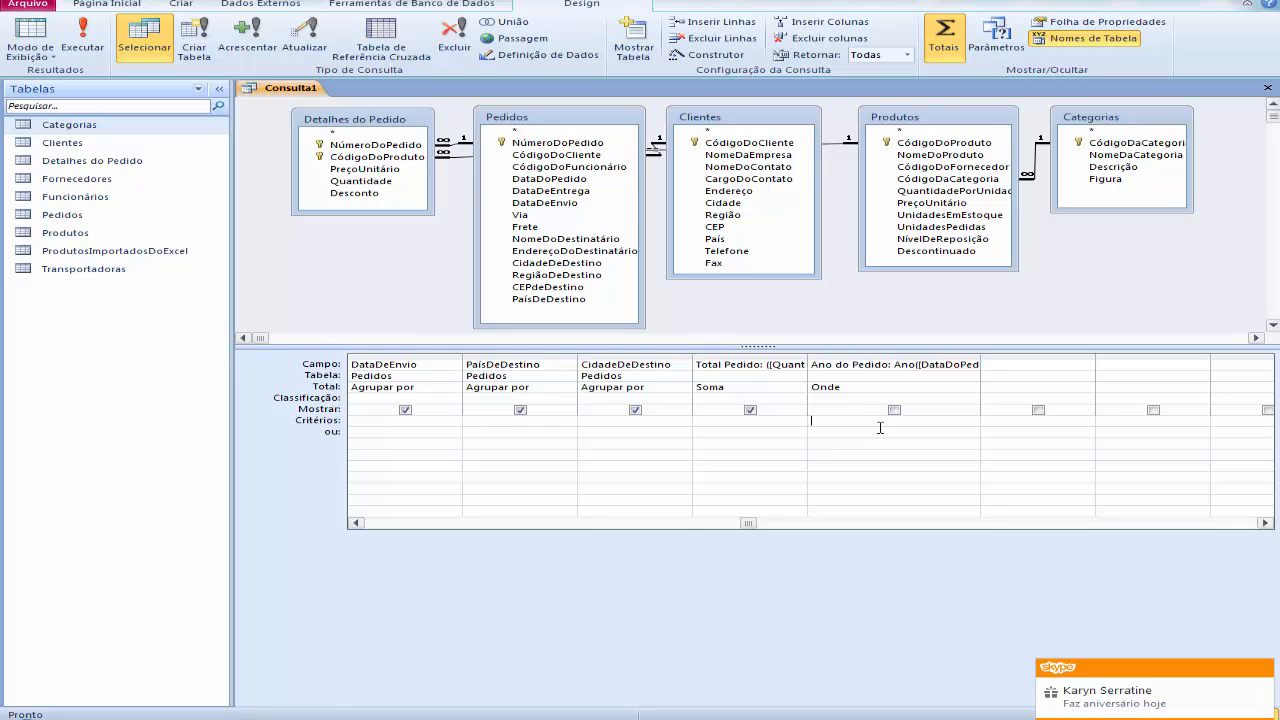
type("1997")
key("Tab")
left_click(20, 35)
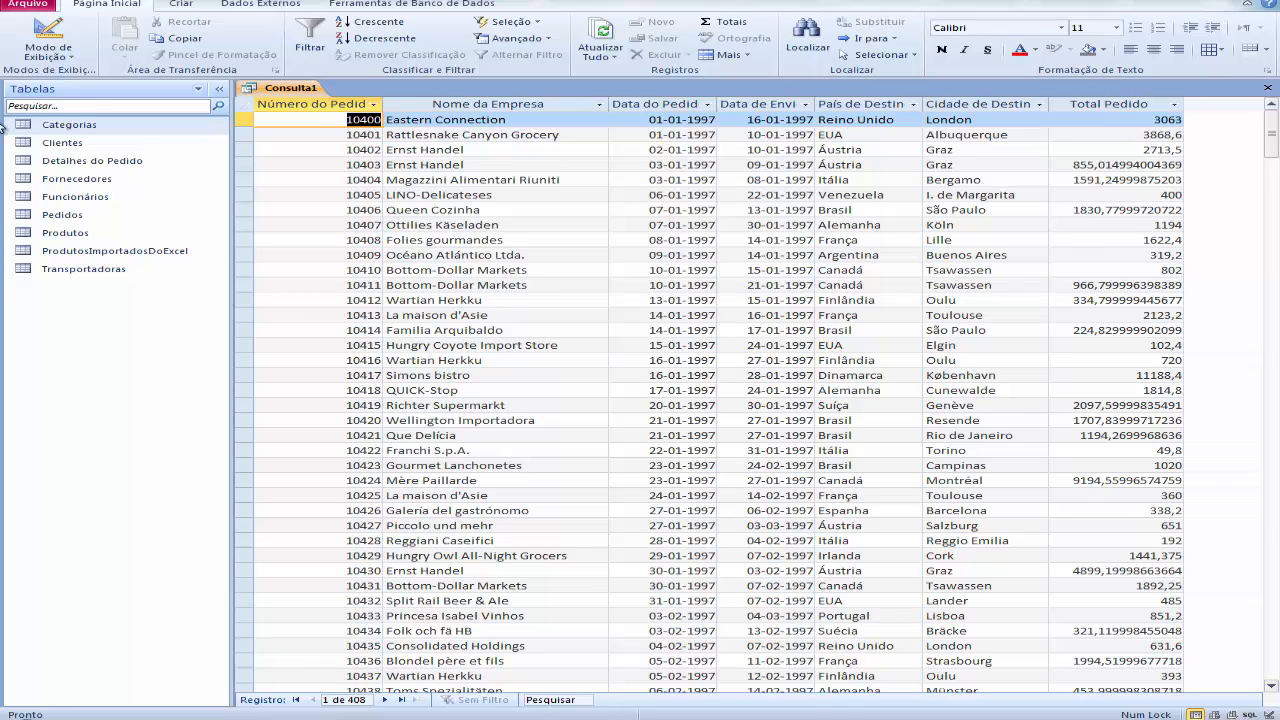
left_click(48, 35)
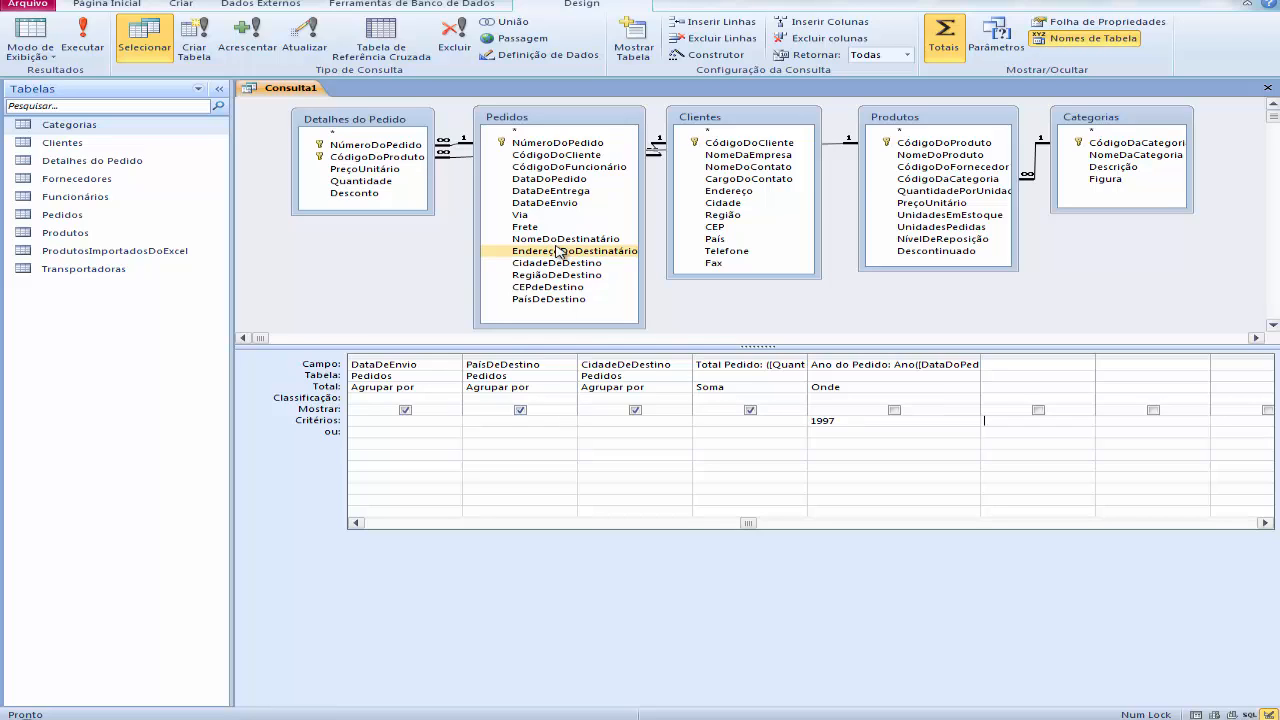
- Add NomeDaCategoria from Categorias to the query grid, hide it from the results and set its total to Onde
double_click(1118, 156)
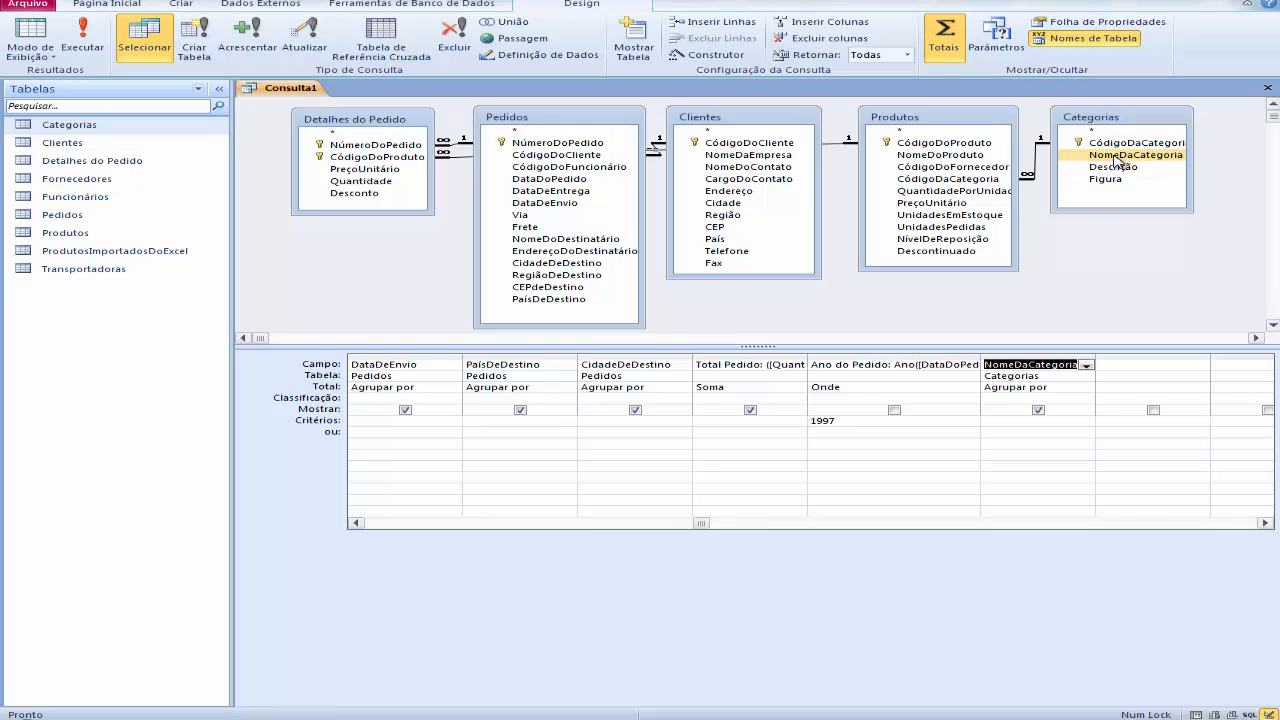
left_click(1038, 410)
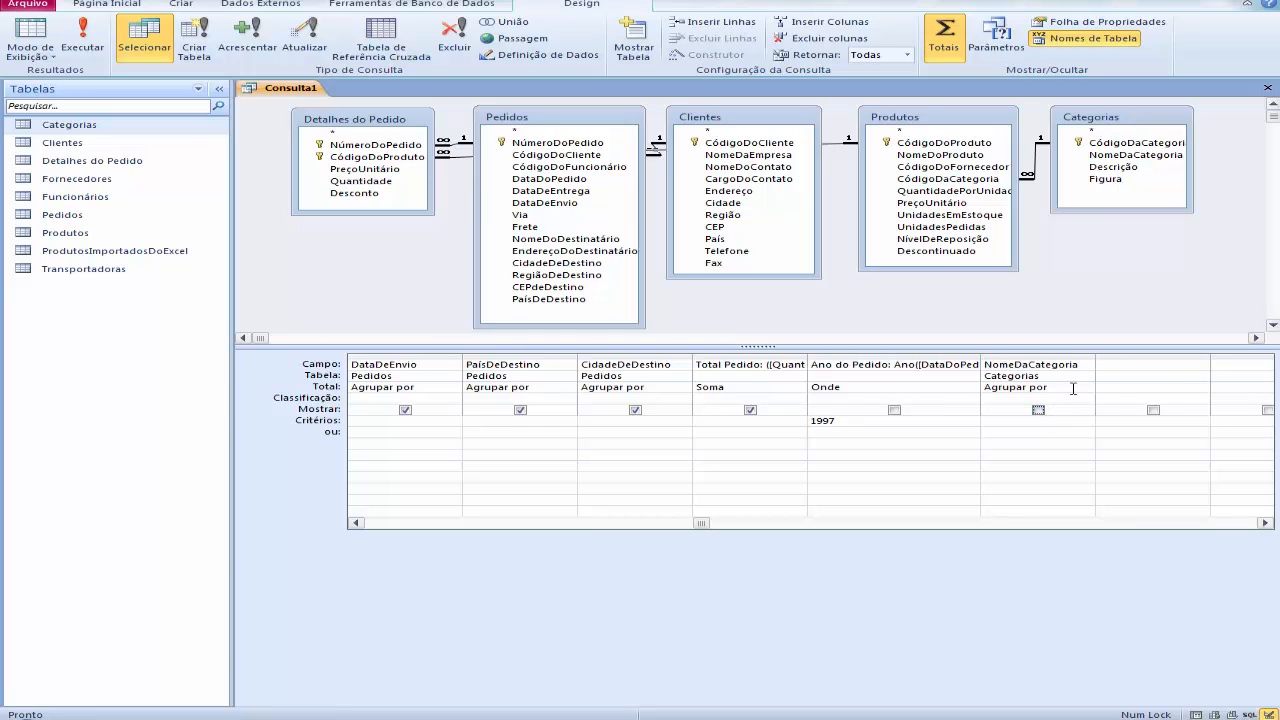
left_click(1074, 387)
left_click(1086, 388)
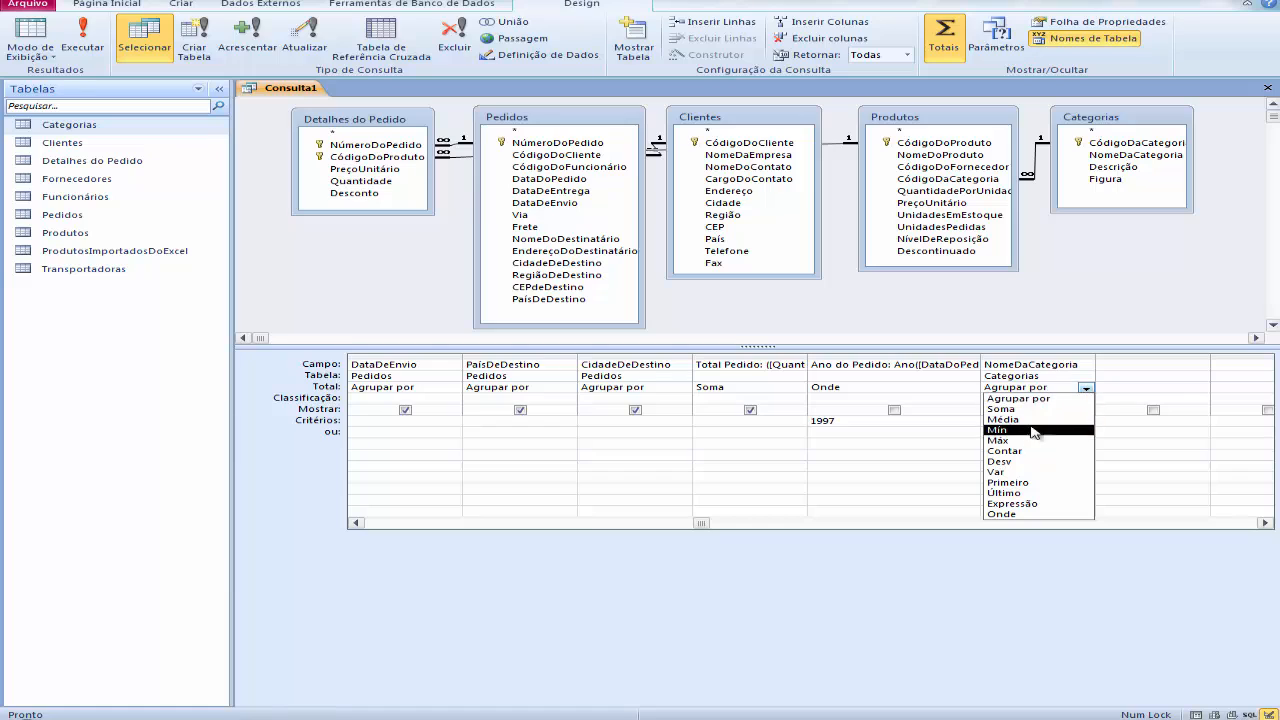
left_click(1014, 514)
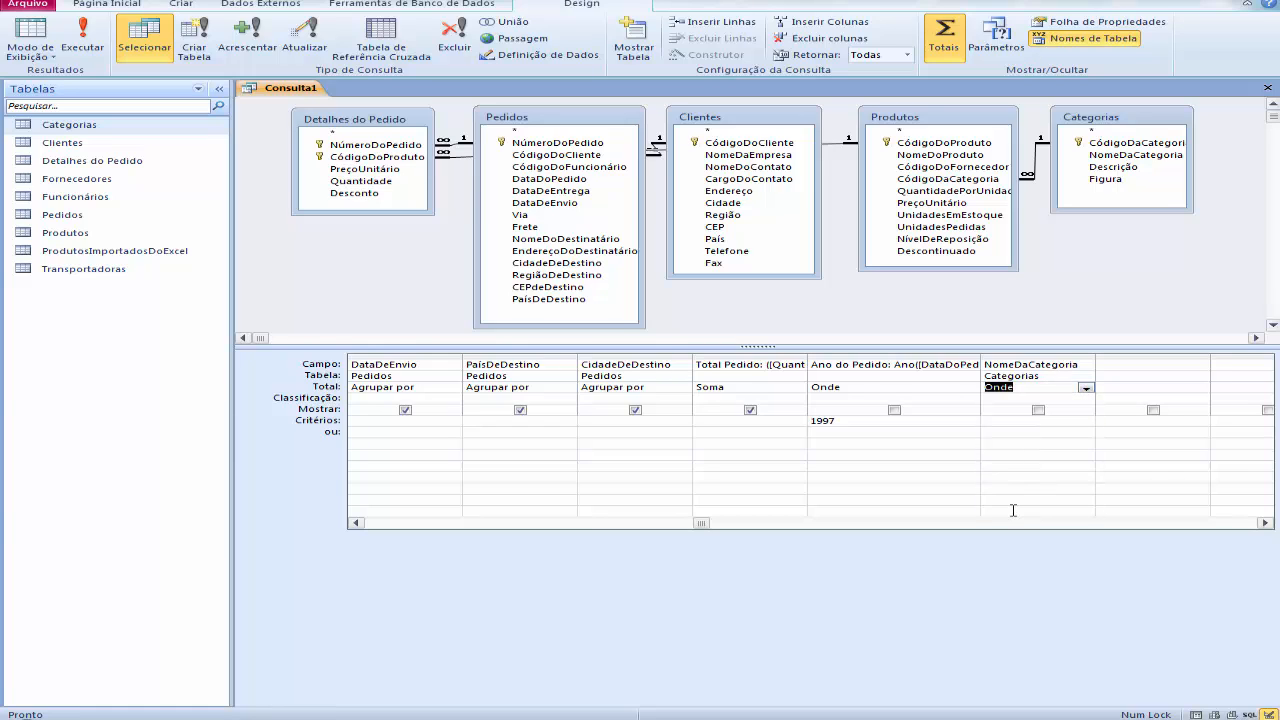
- Widen the NomeDaCategoria column and enter the criterion Negado In ("Laticínios";"Condimentos")
left_click(1004, 424)
left_click_drag(1095, 358, 1221, 358)
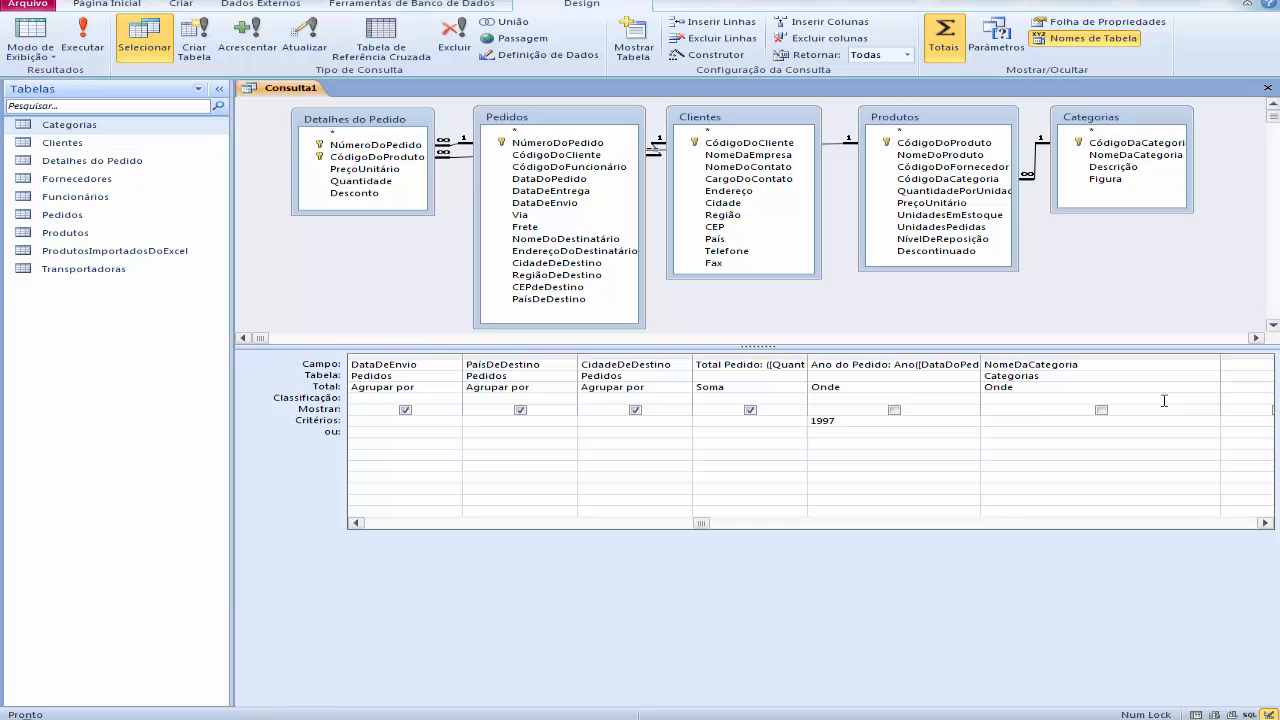
type("Negado Em")
type("(\"Laticínios)\"Condimentos")
left_click(1040, 432)
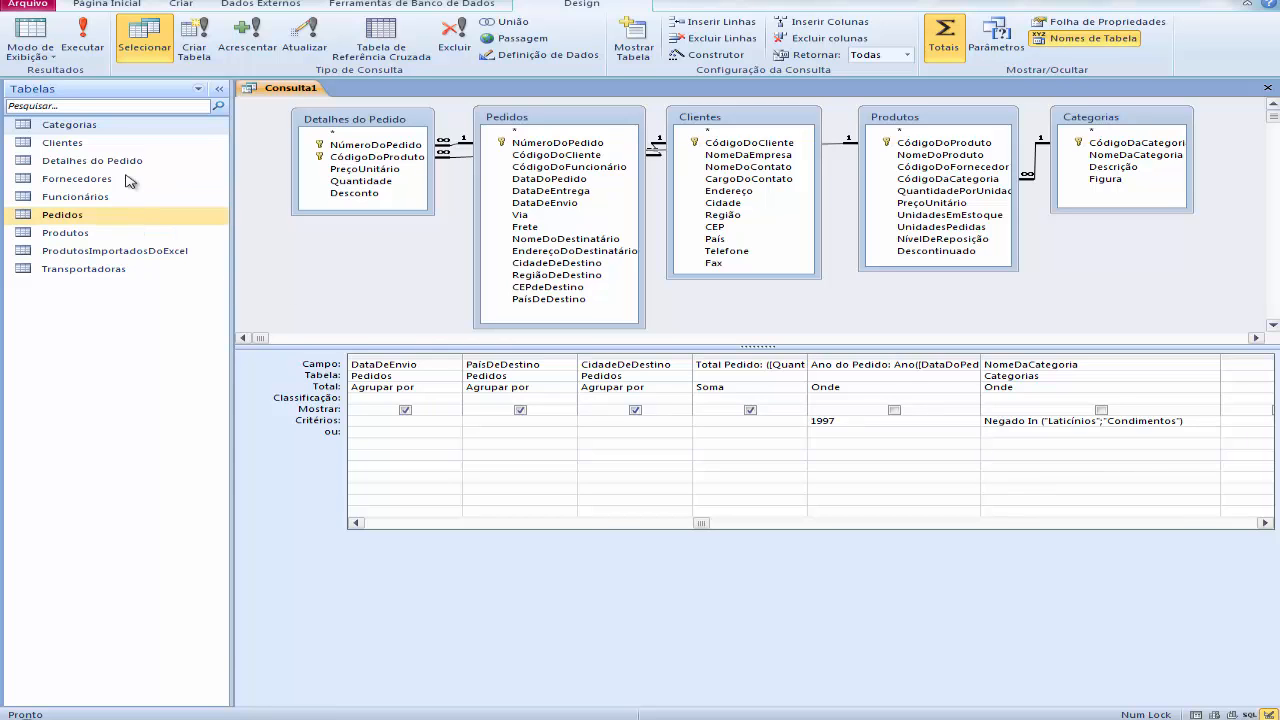
- Check the category-filtered query results in datasheet view and return to the design
left_click(29, 43)
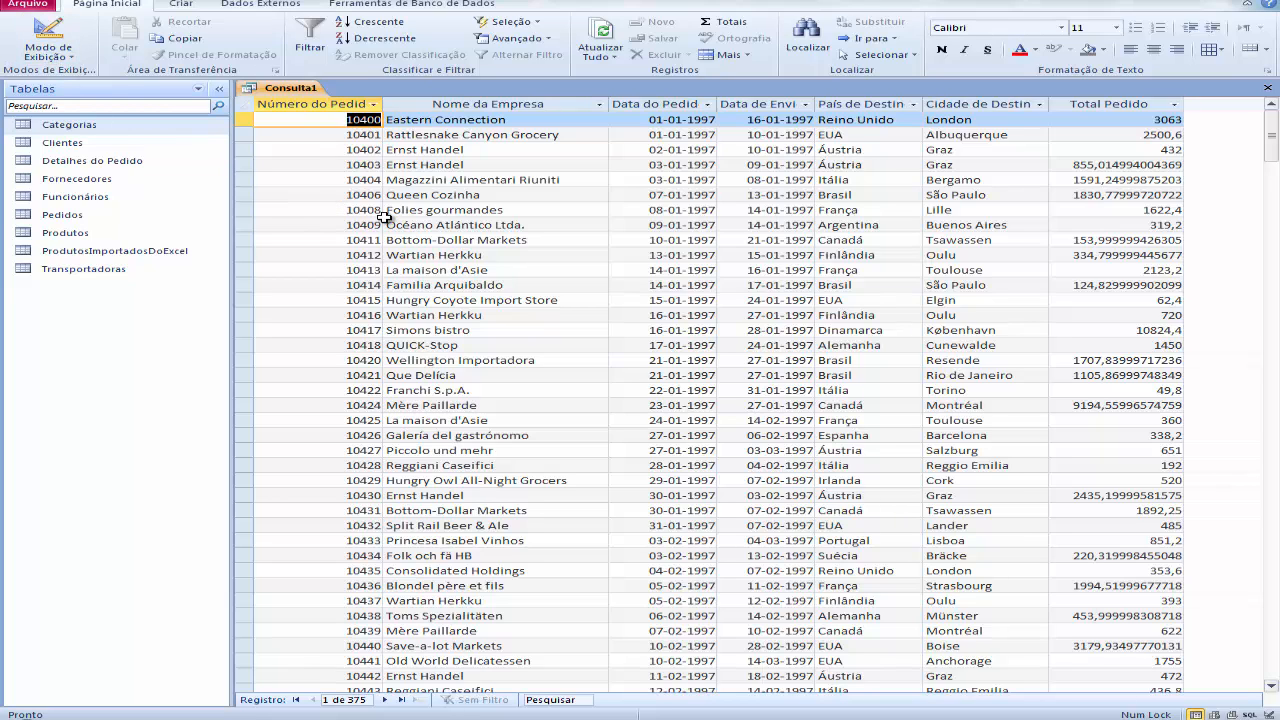
left_click(68, 60)
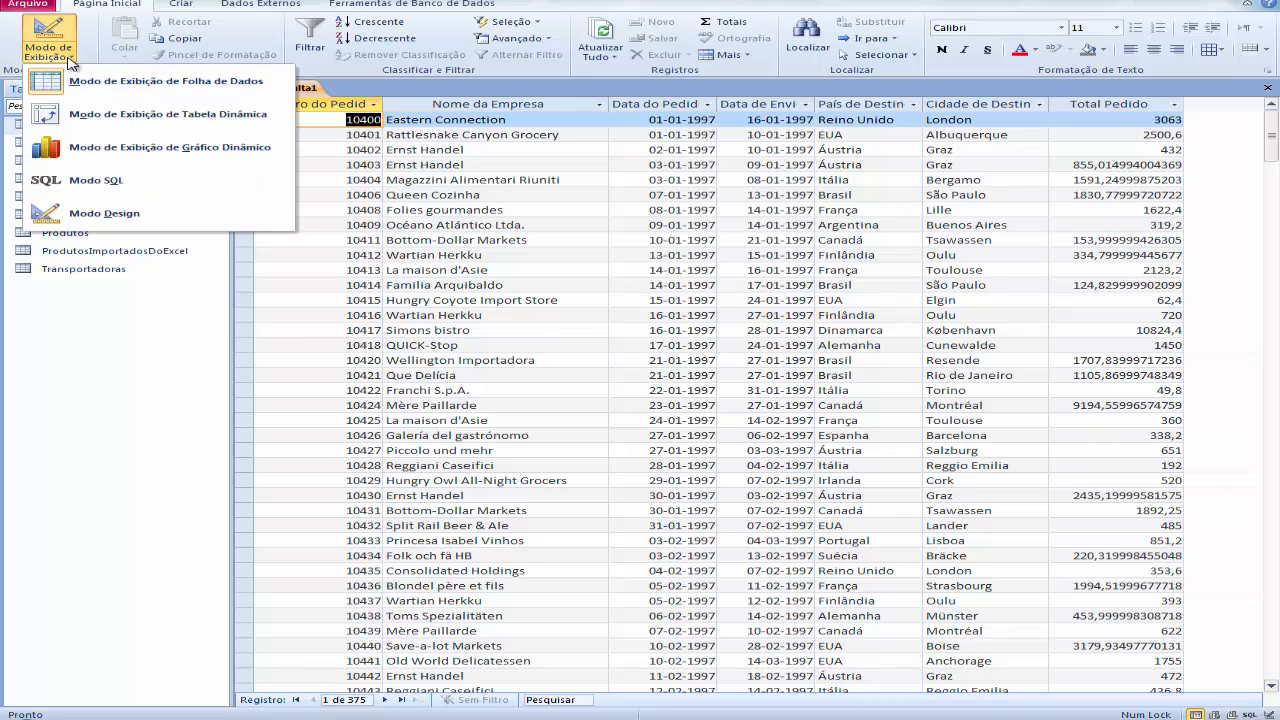
left_click(85, 215)
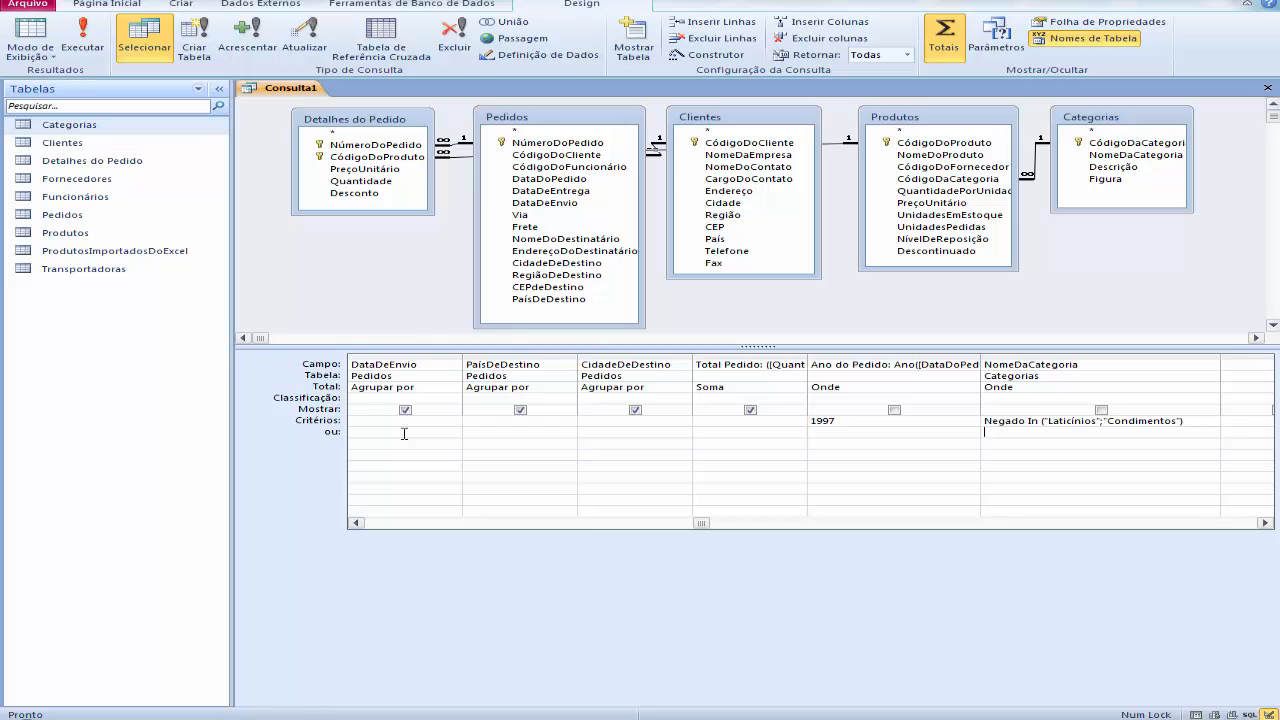
- Add an alternative criteria row with 1998 for Ano do Pedido and In ("Laticínios";"Condimentos") for NomeDaCategoria
left_click(822, 433)
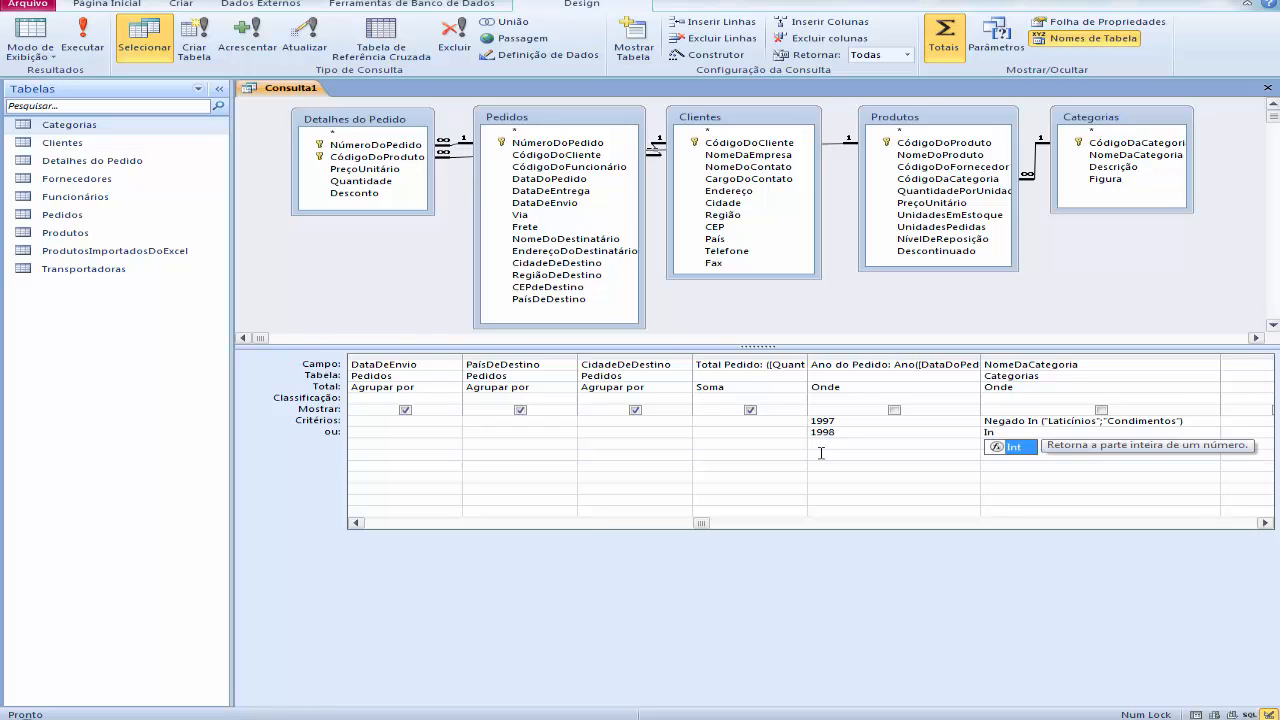
type("(\"")
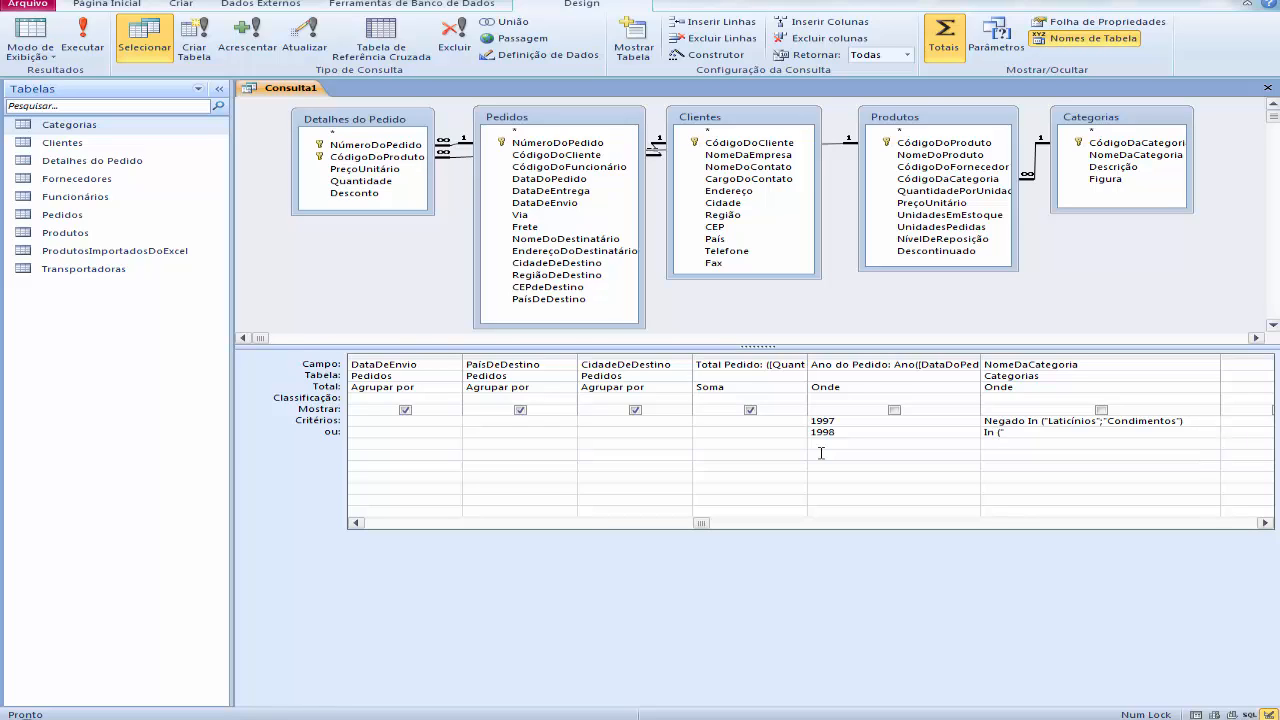
type("Laticínios\";\"Condimentos\"")
key("Return")
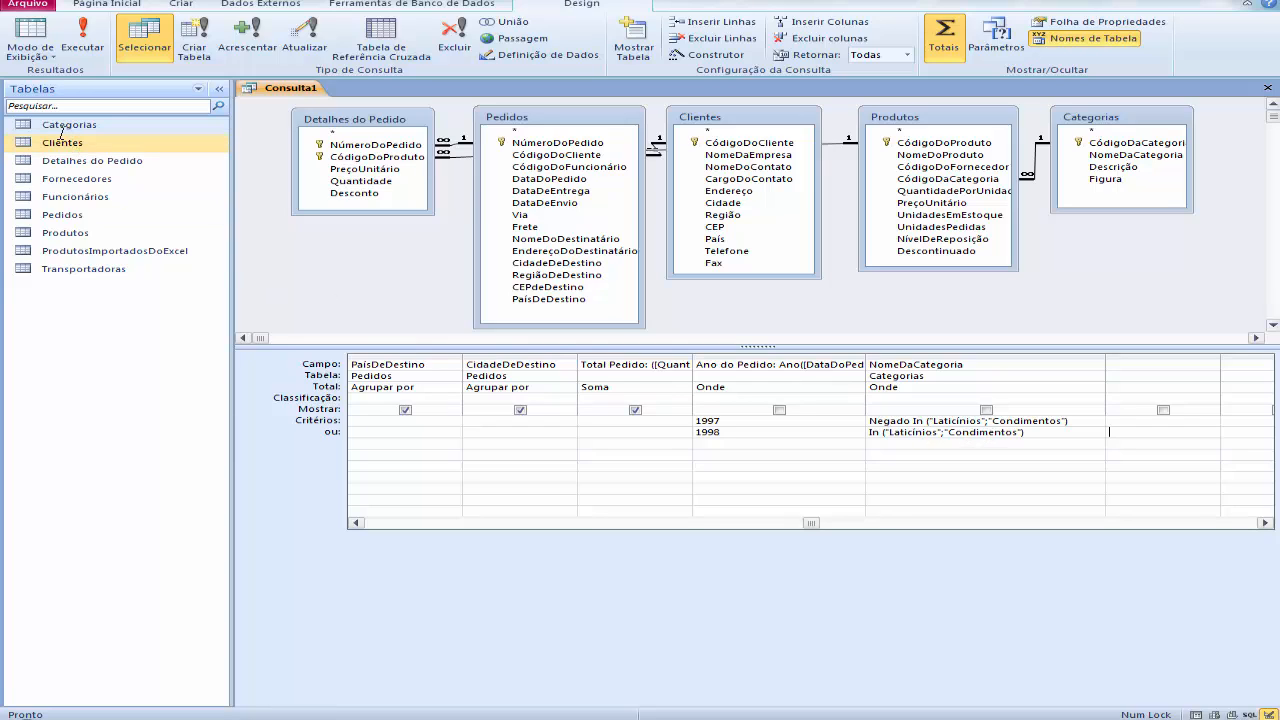
- Review the query's 1997 and 1998 orders in datasheet view and return to the design
left_click(33, 35)
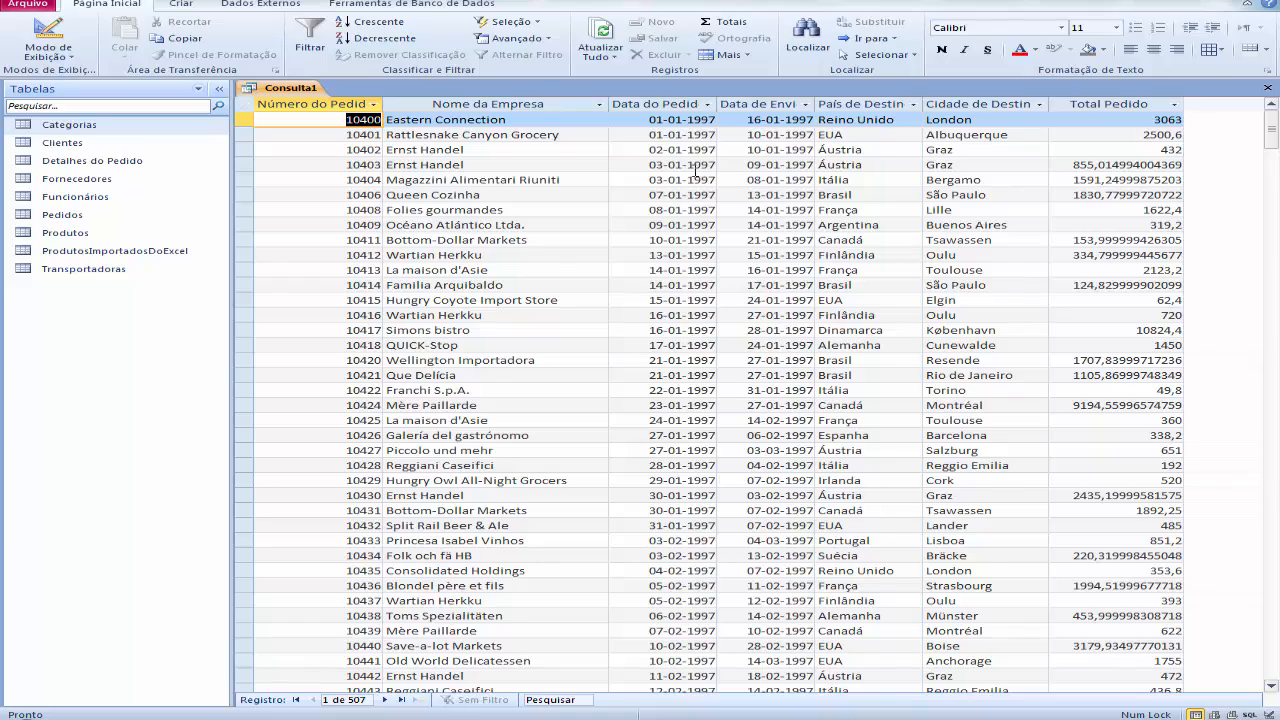
scroll(695, 172, "down", 15)
scroll(695, 172, "down", 20)
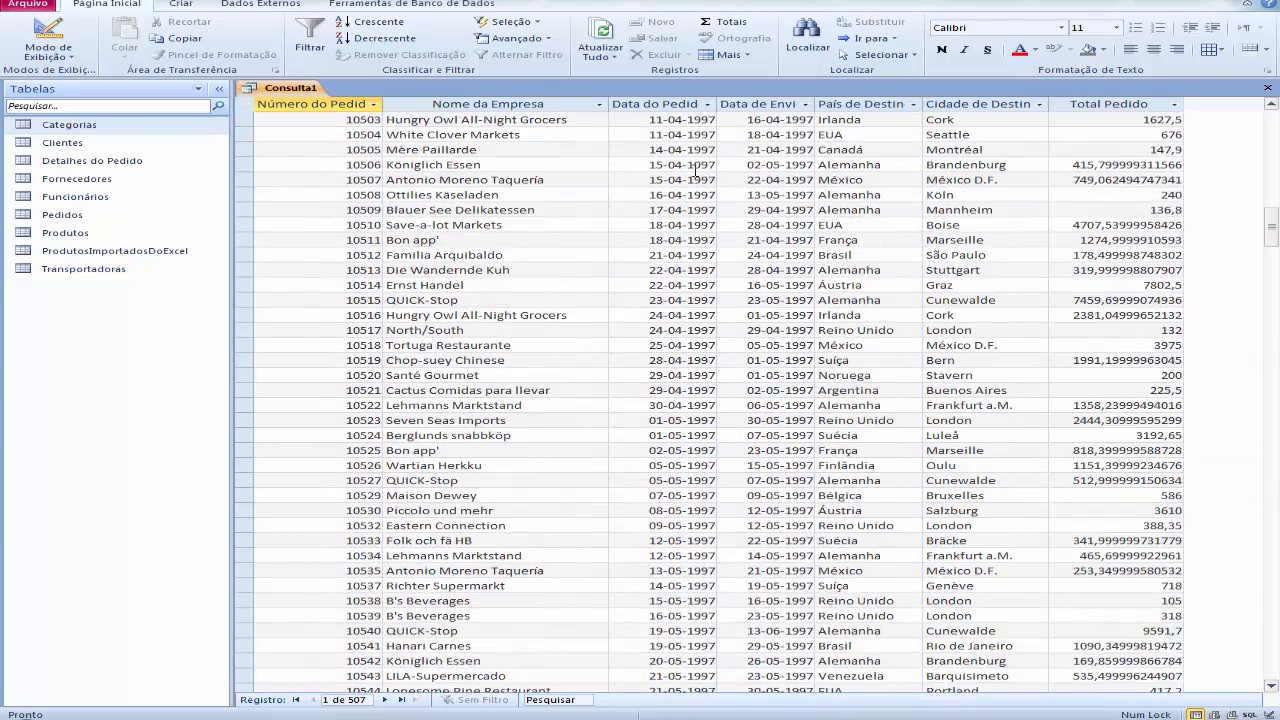
scroll(695, 172, "down", 20)
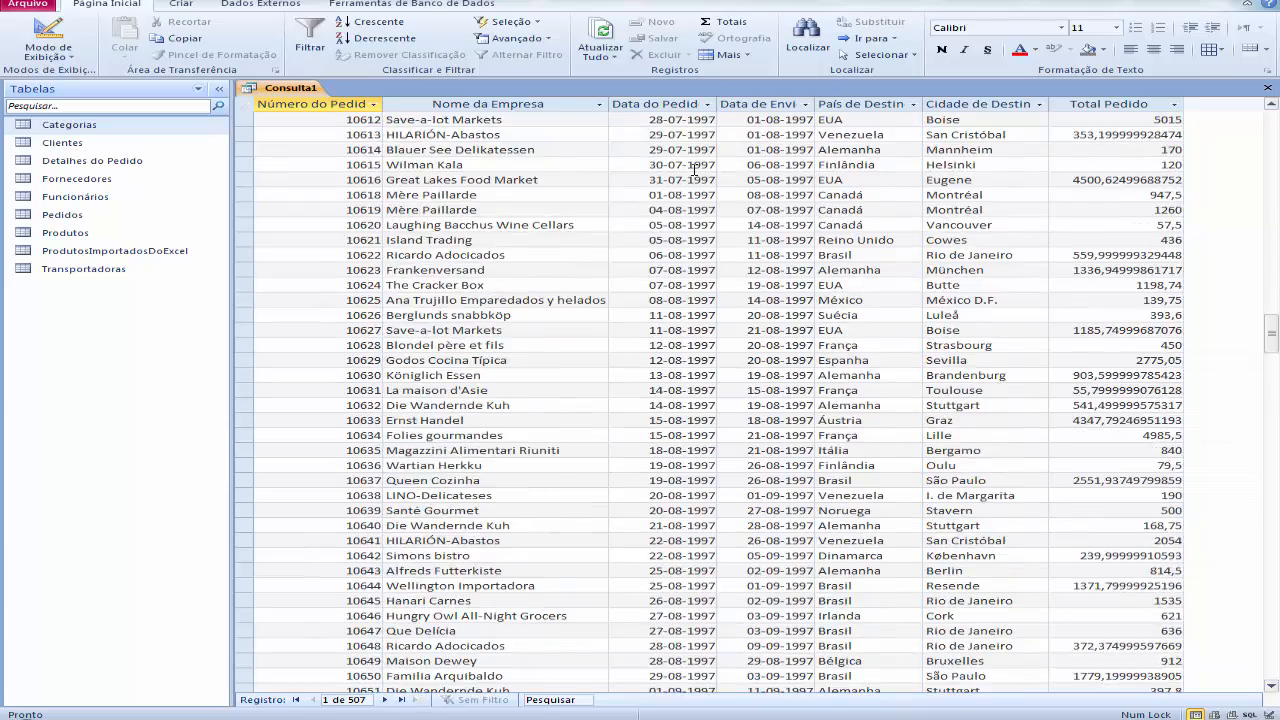
scroll(726, 427, "down", 20)
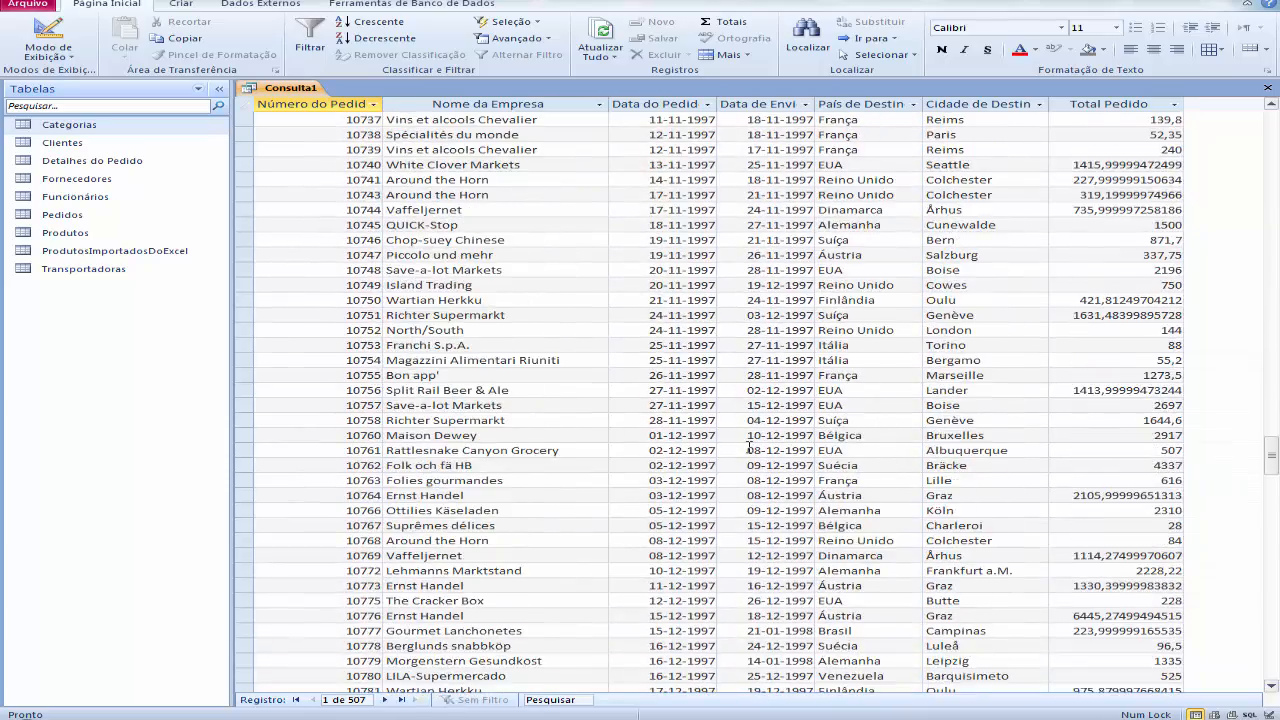
scroll(748, 452, "down", 6)
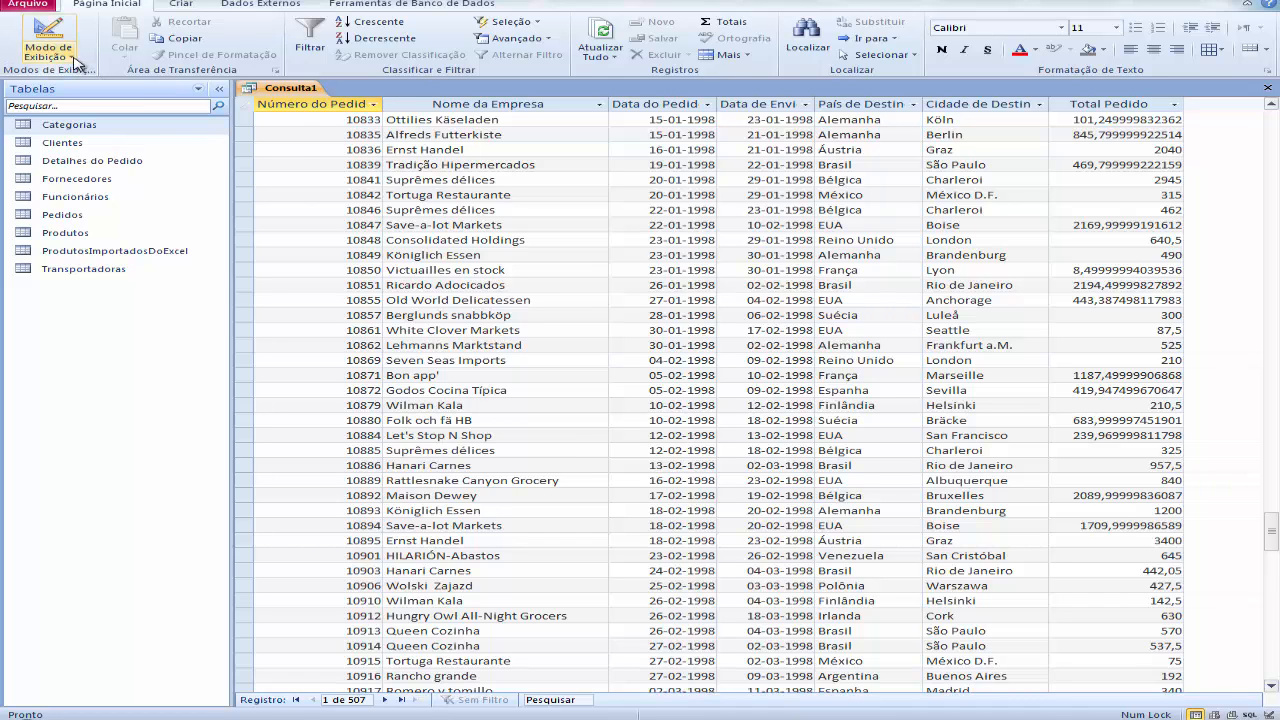
left_click(75, 62)
left_click(95, 214)
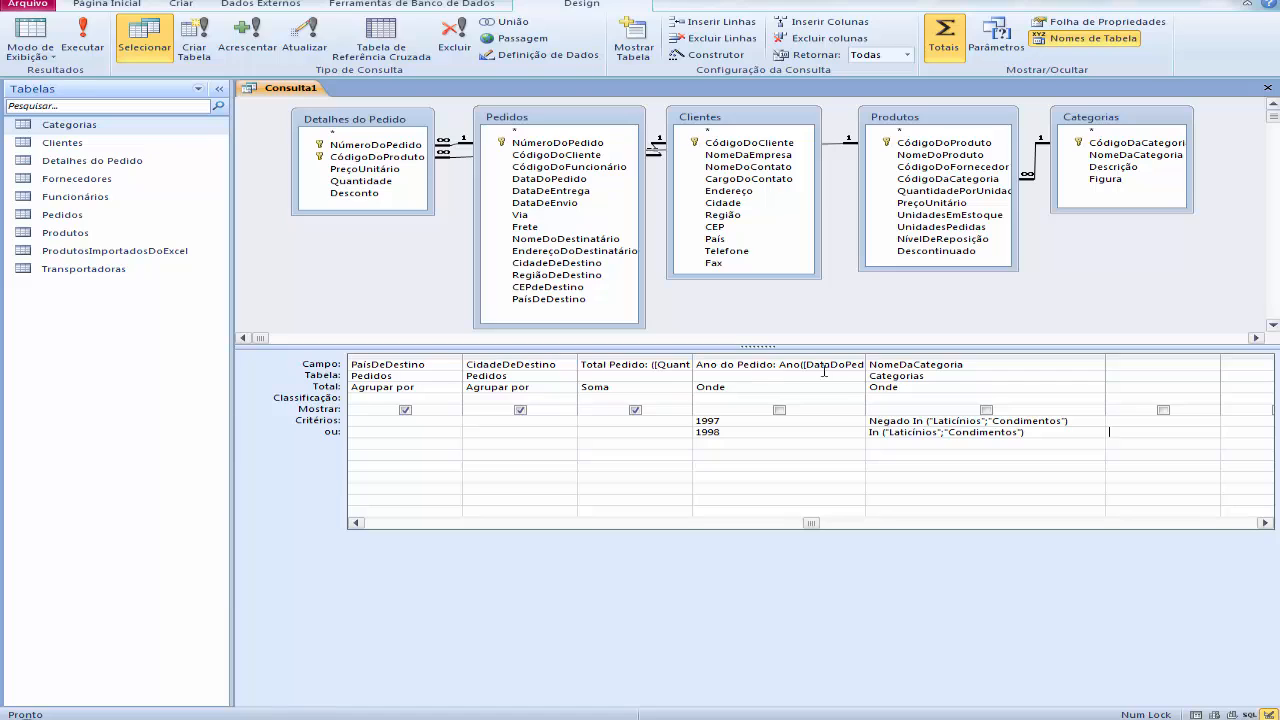
- Format the Total Pedido field as Moeda with 2 decimal places, then check the values in datasheet view and return to design
left_click(625, 367)
right_click(625, 369)
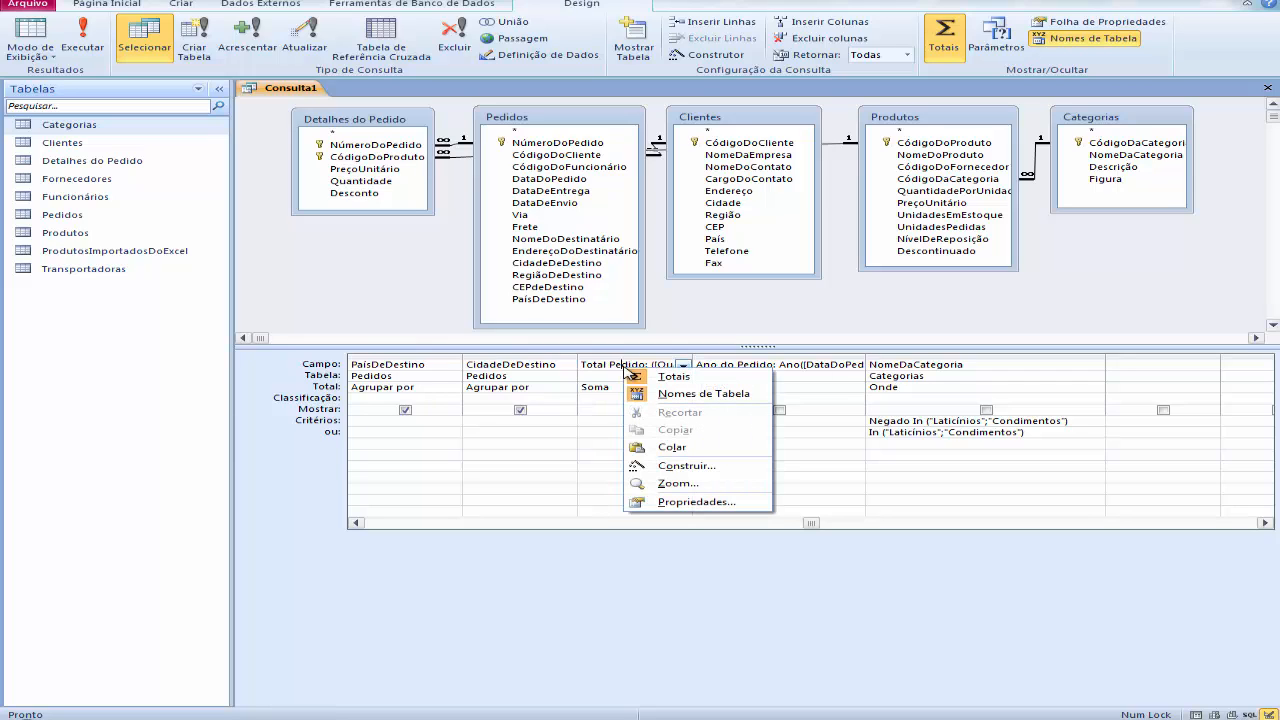
left_click(697, 501)
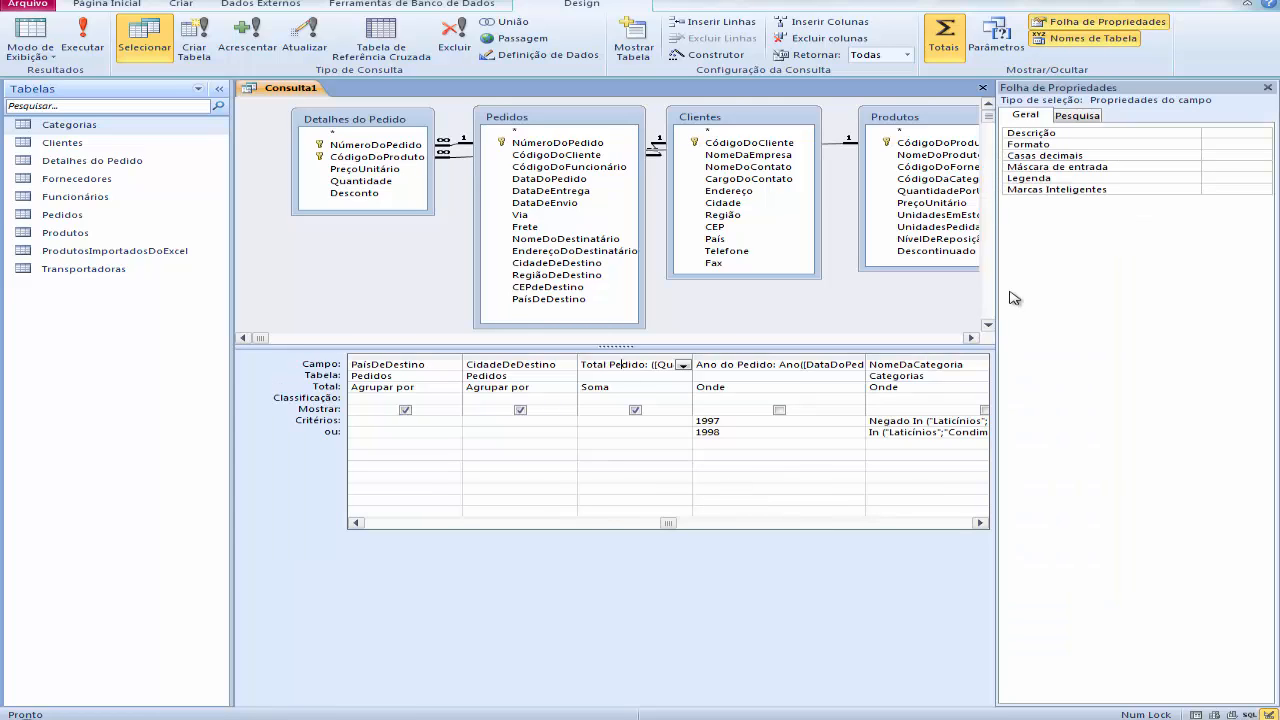
left_click(1245, 147)
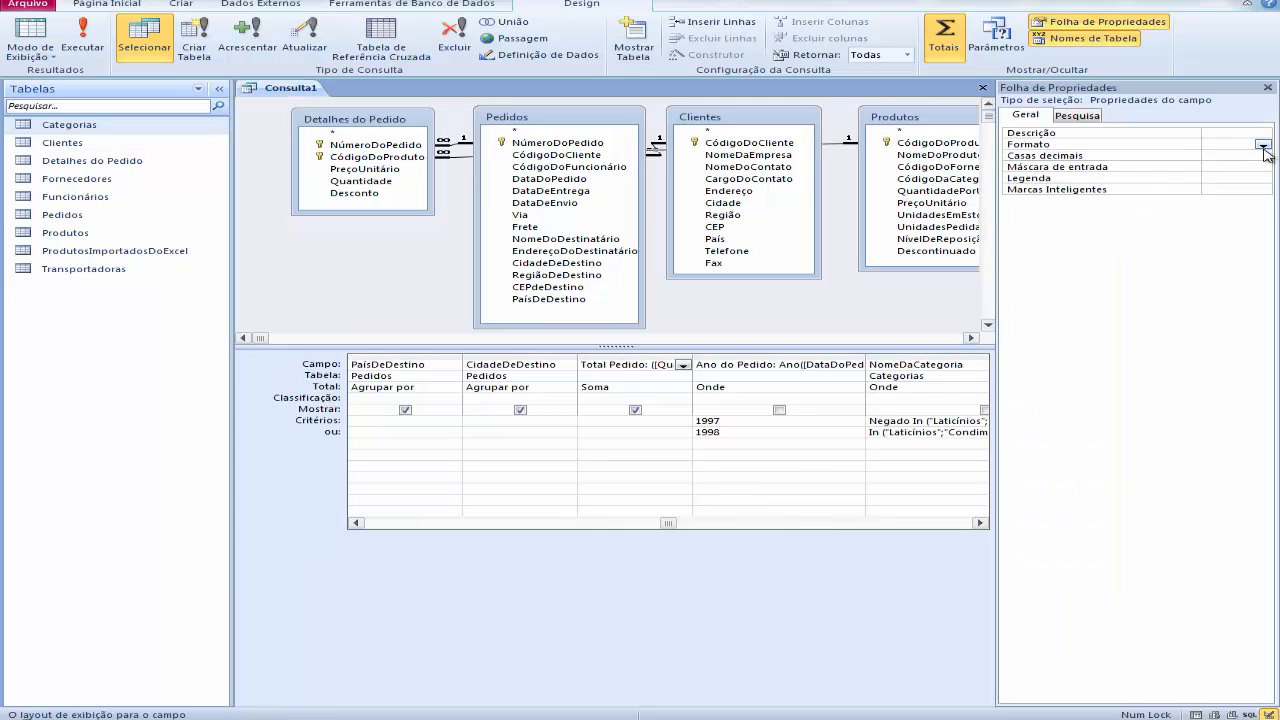
left_click(1263, 145)
left_click(1218, 160)
left_click(1217, 156)
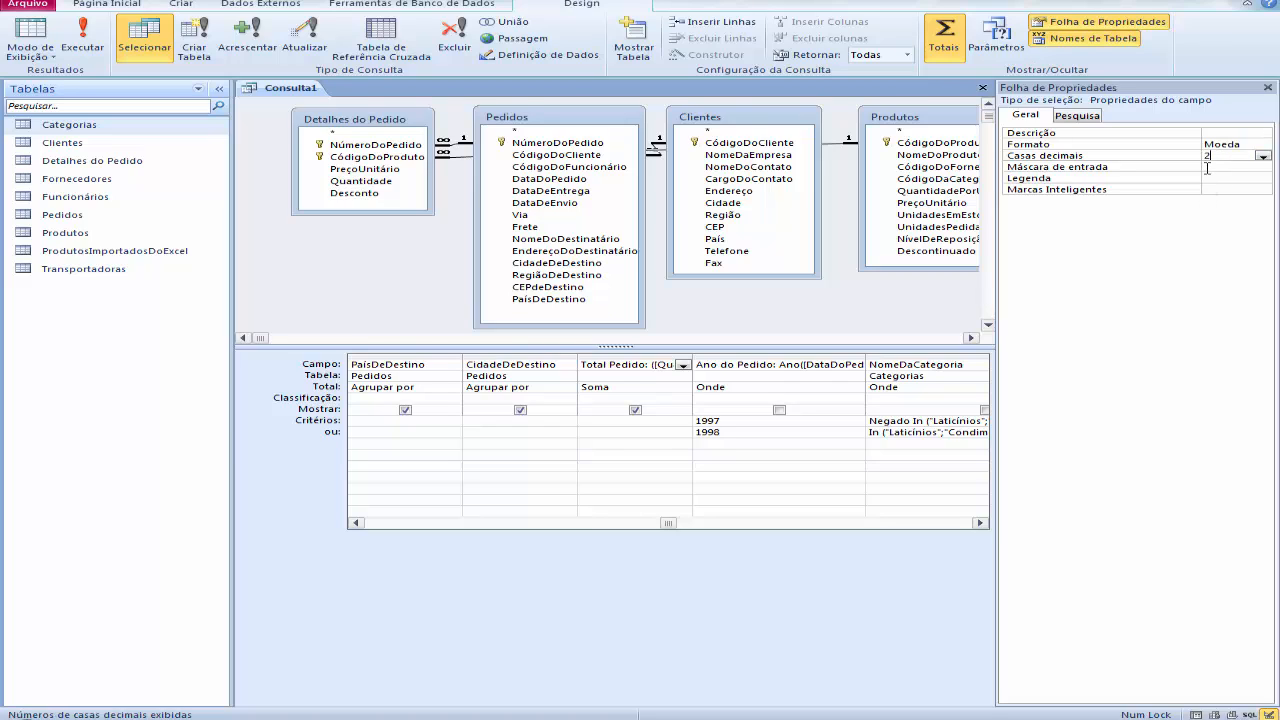
left_click(1263, 157)
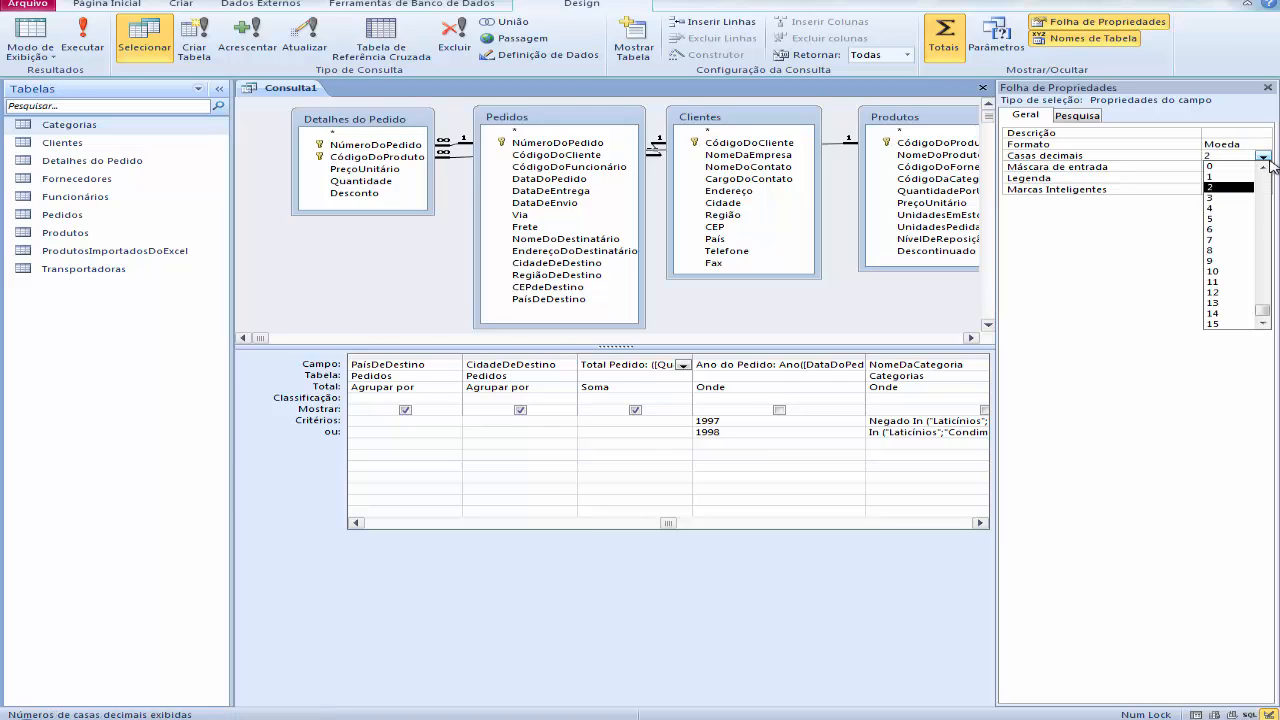
left_click(1228, 186)
left_click(1221, 168)
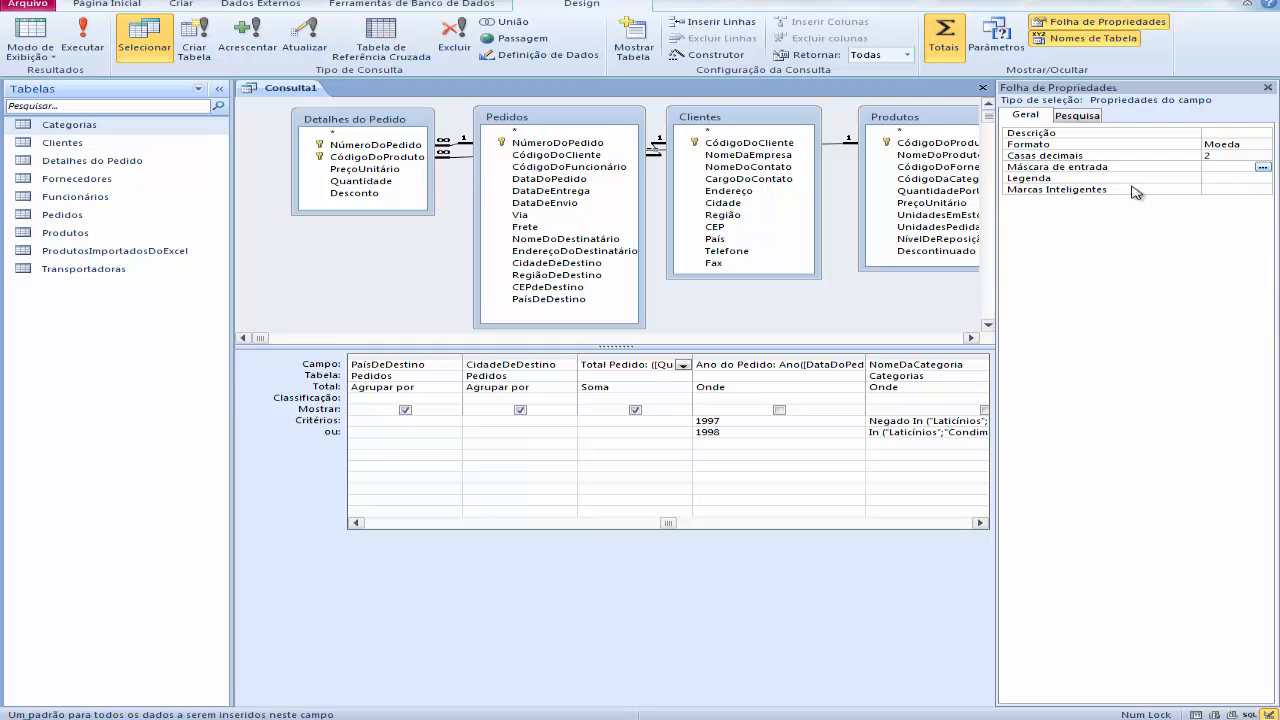
left_click(1268, 88)
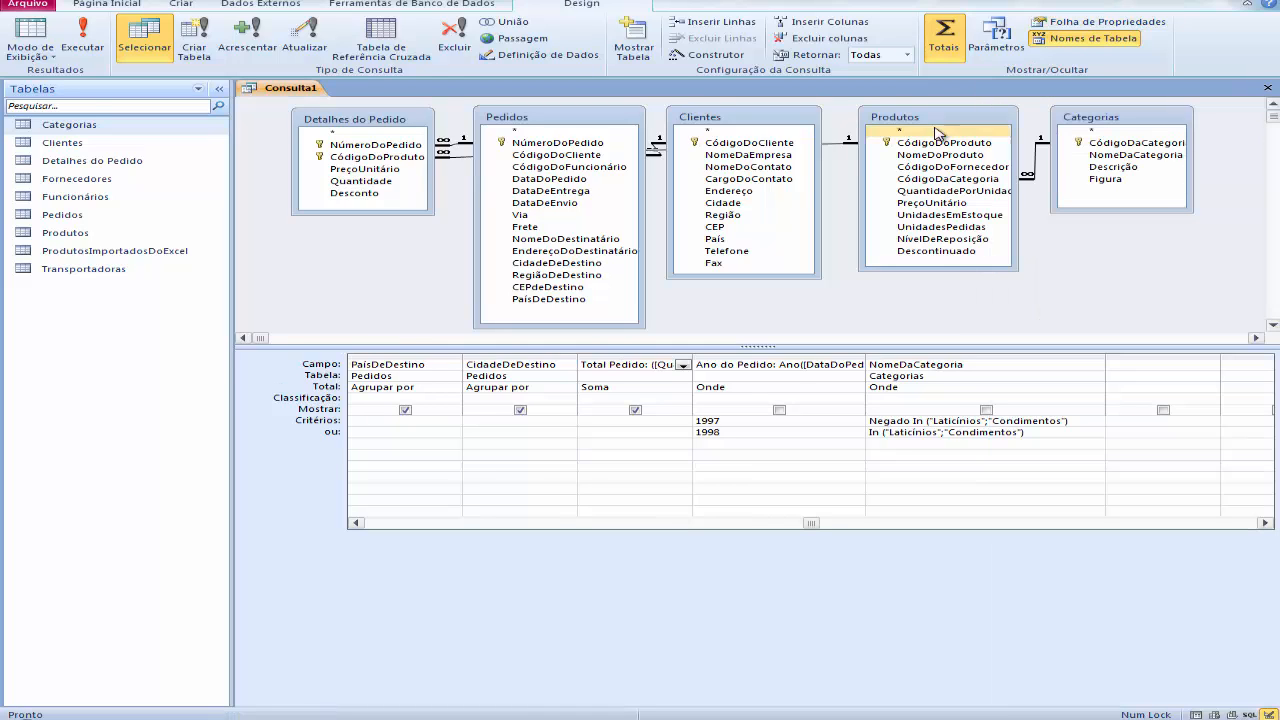
left_click(16, 38)
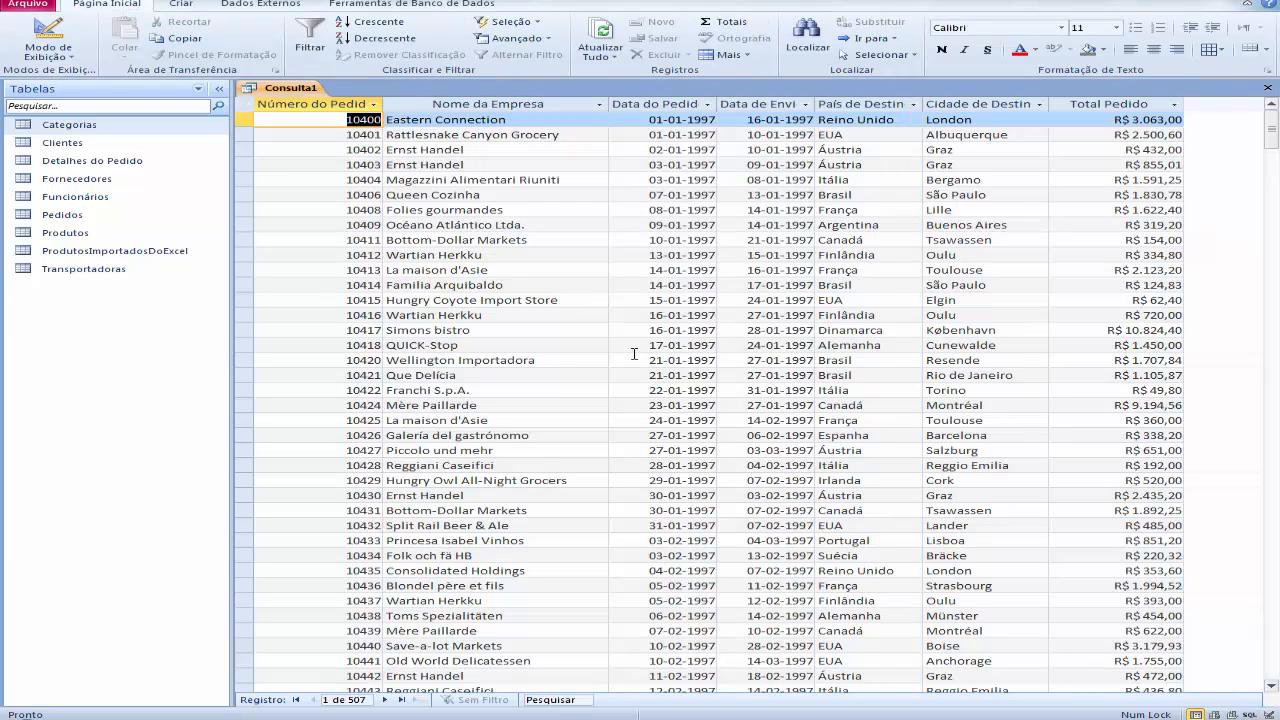
left_click(57, 45)
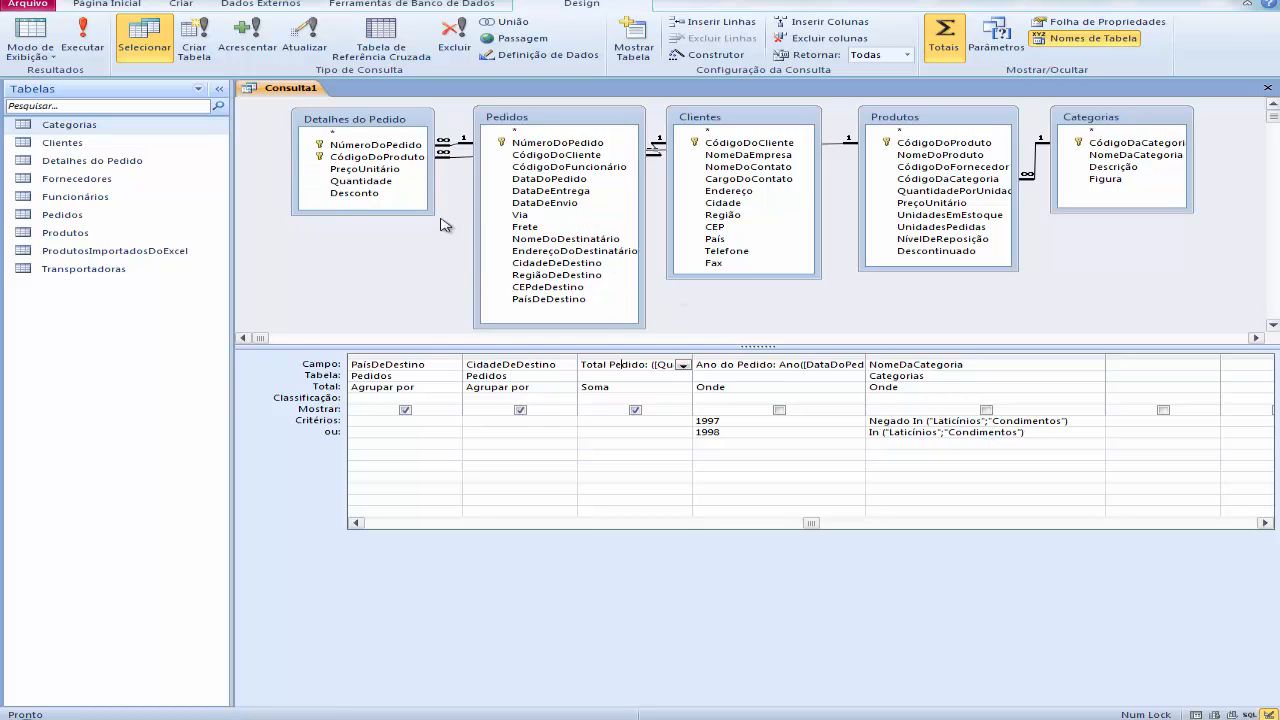
- Save the query as "Exercício - 03"
left_click(40, 4)
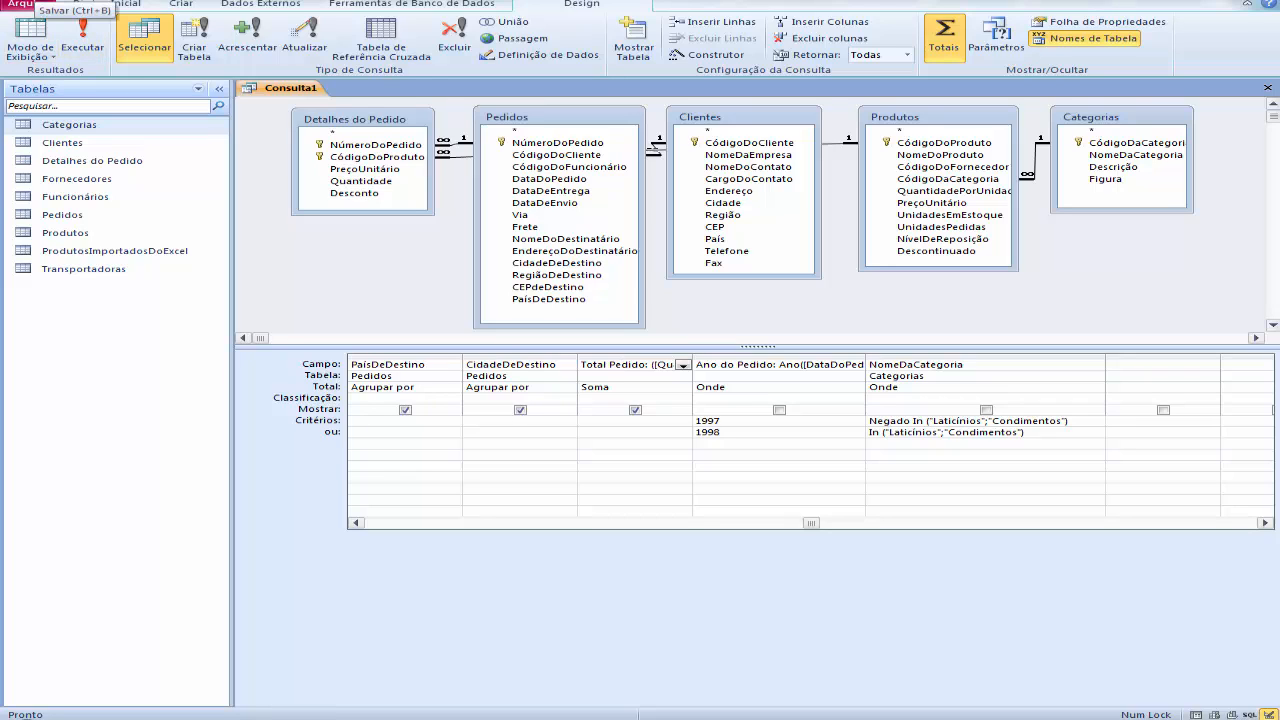
left_click(36, 1)
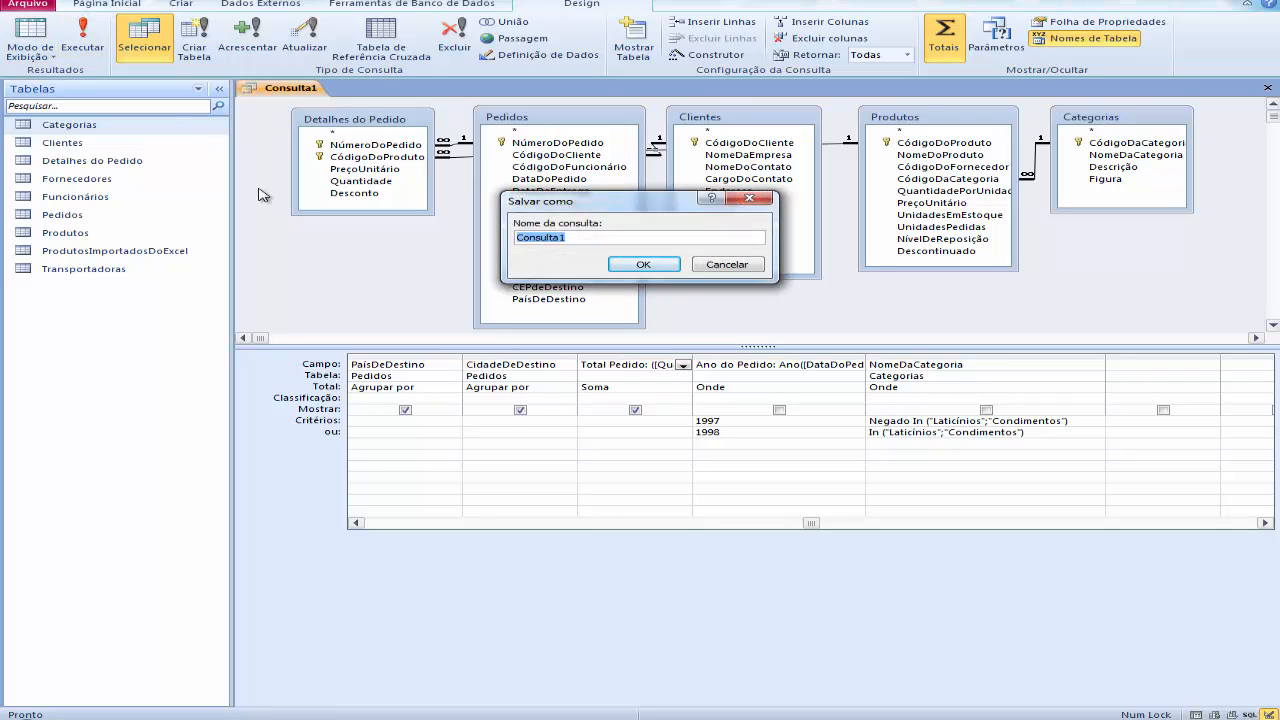
type("Exercício - 03")
left_click(643, 264)
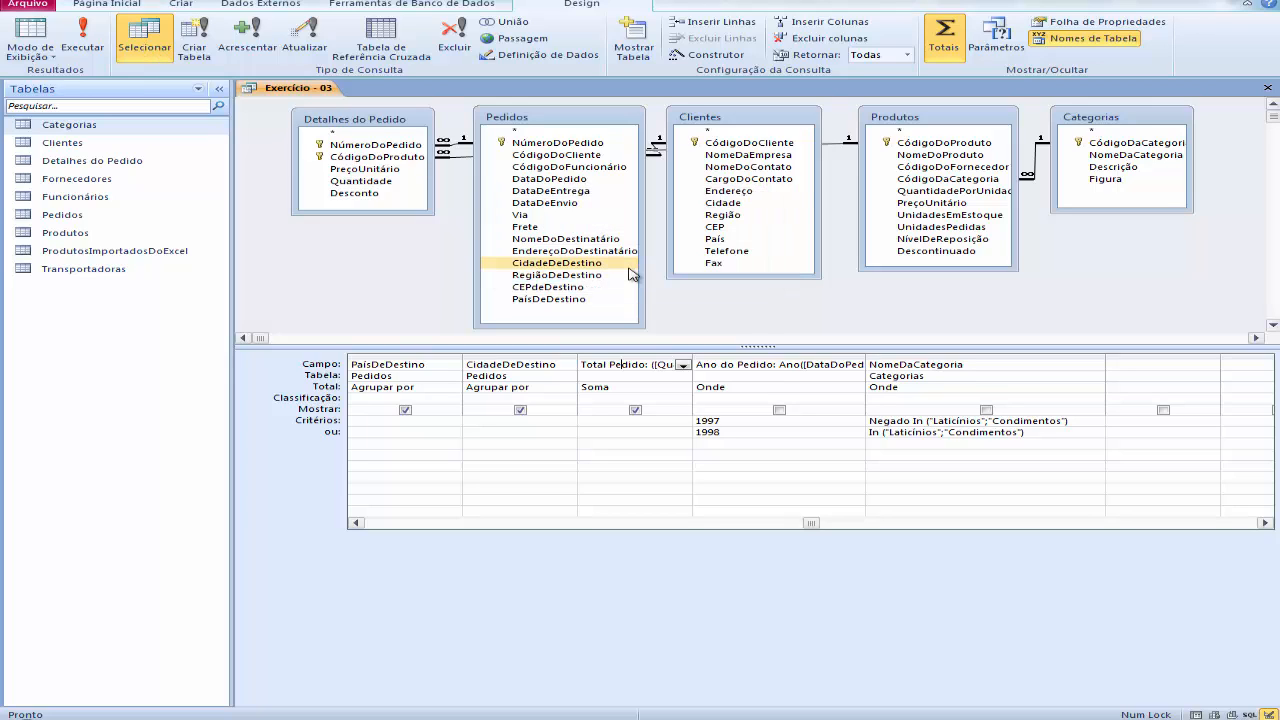
- Examine the complete expression behind the Ano do Pedido field in an enlarged view
right_click(785, 368)
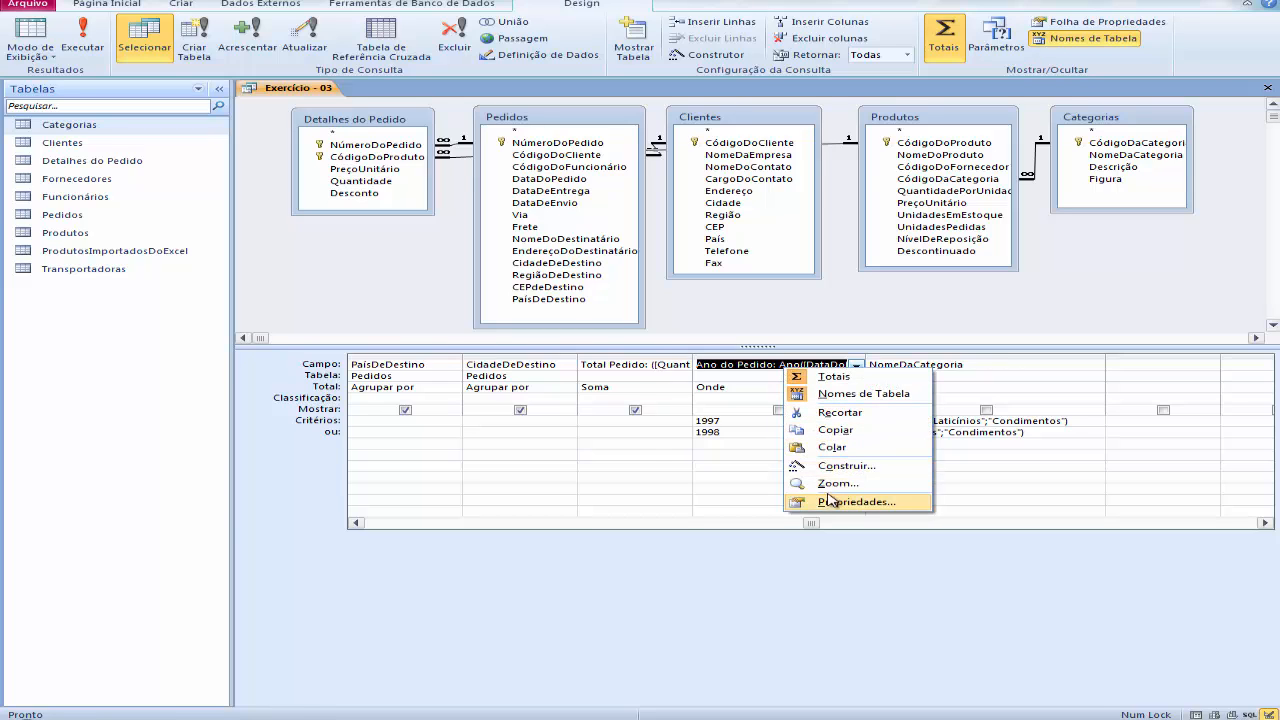
left_click(836, 483)
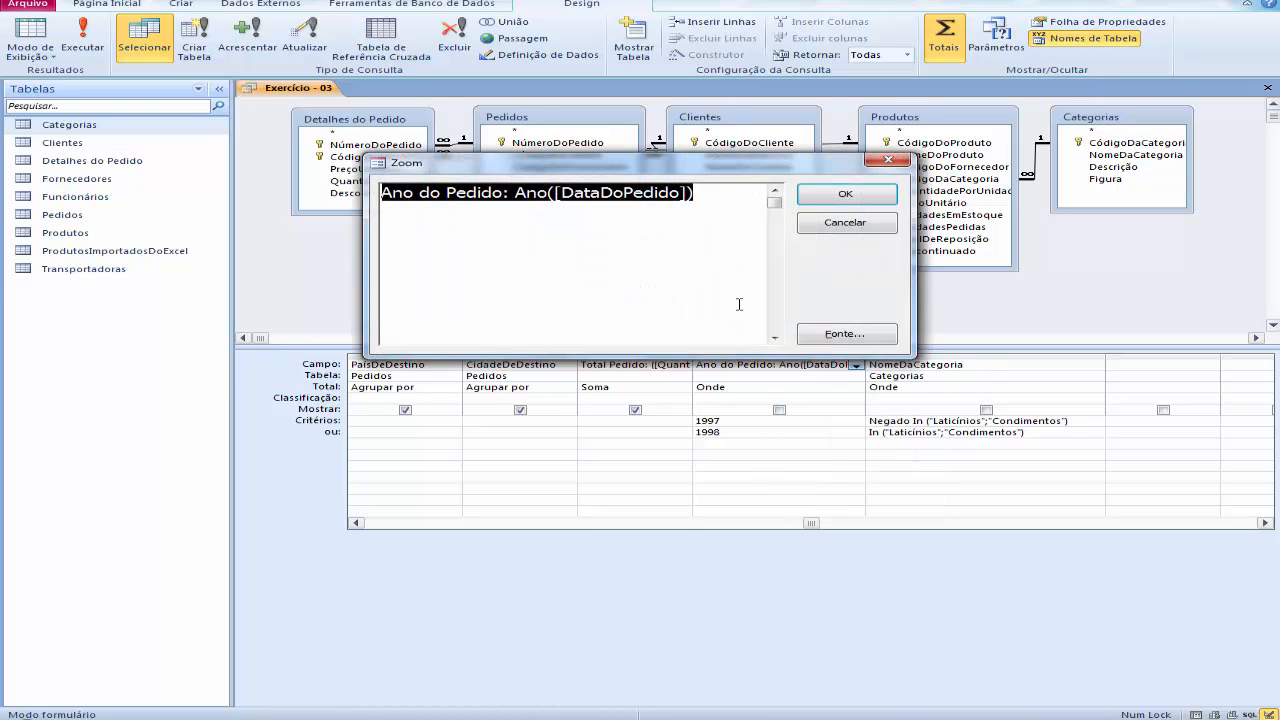
left_click(843, 224)
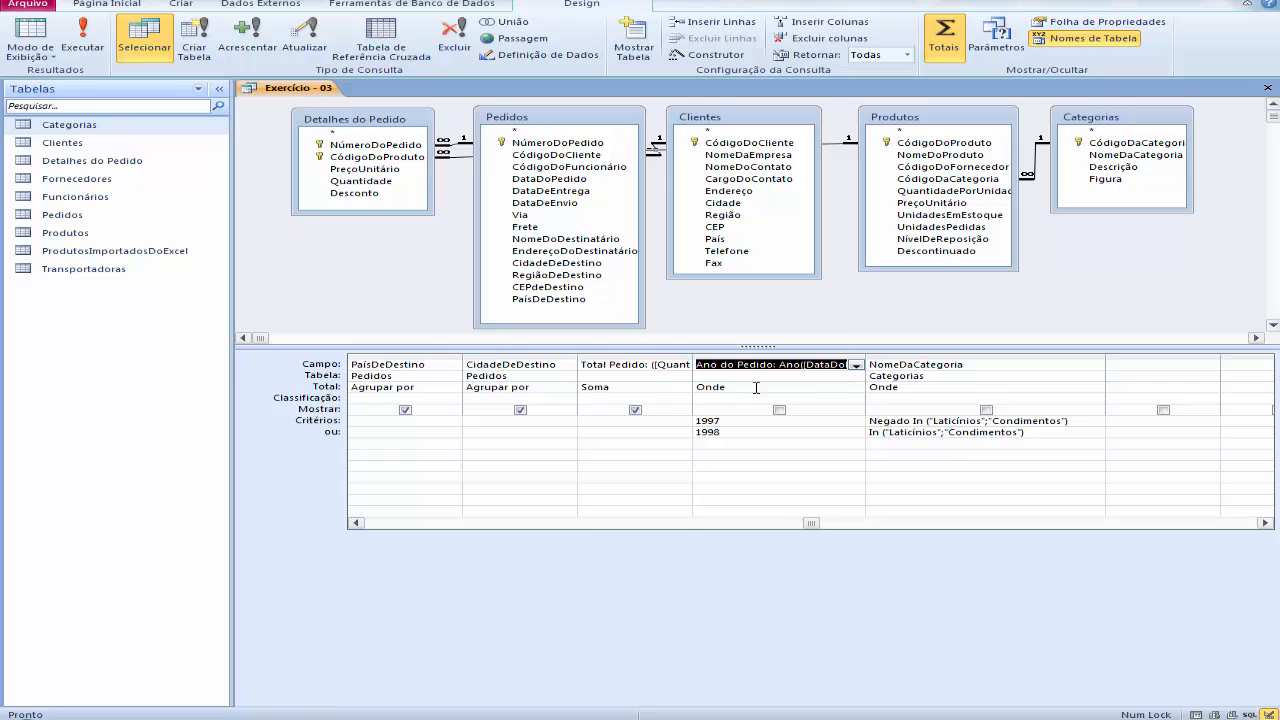
- Examine the complete Total Pedido expression, focusing on the Detalhes do Pedido table prefix and the PreçoUnitário field
right_click(652, 366)
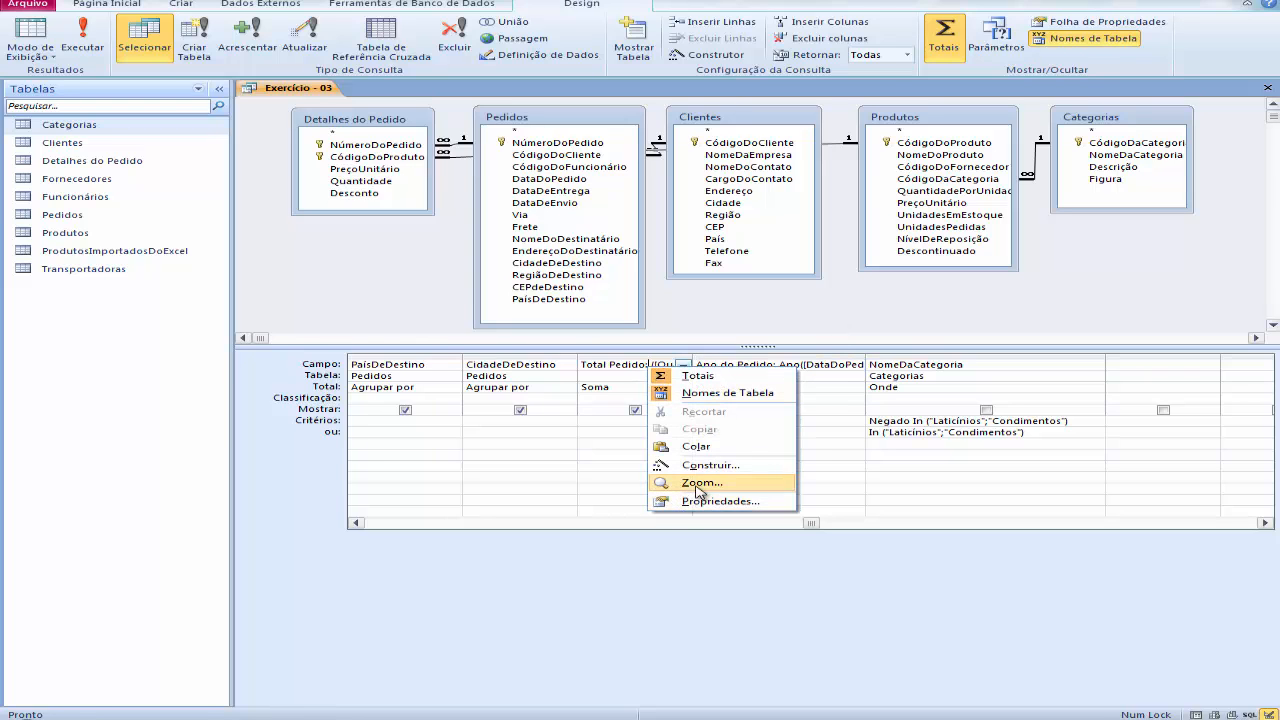
left_click(698, 483)
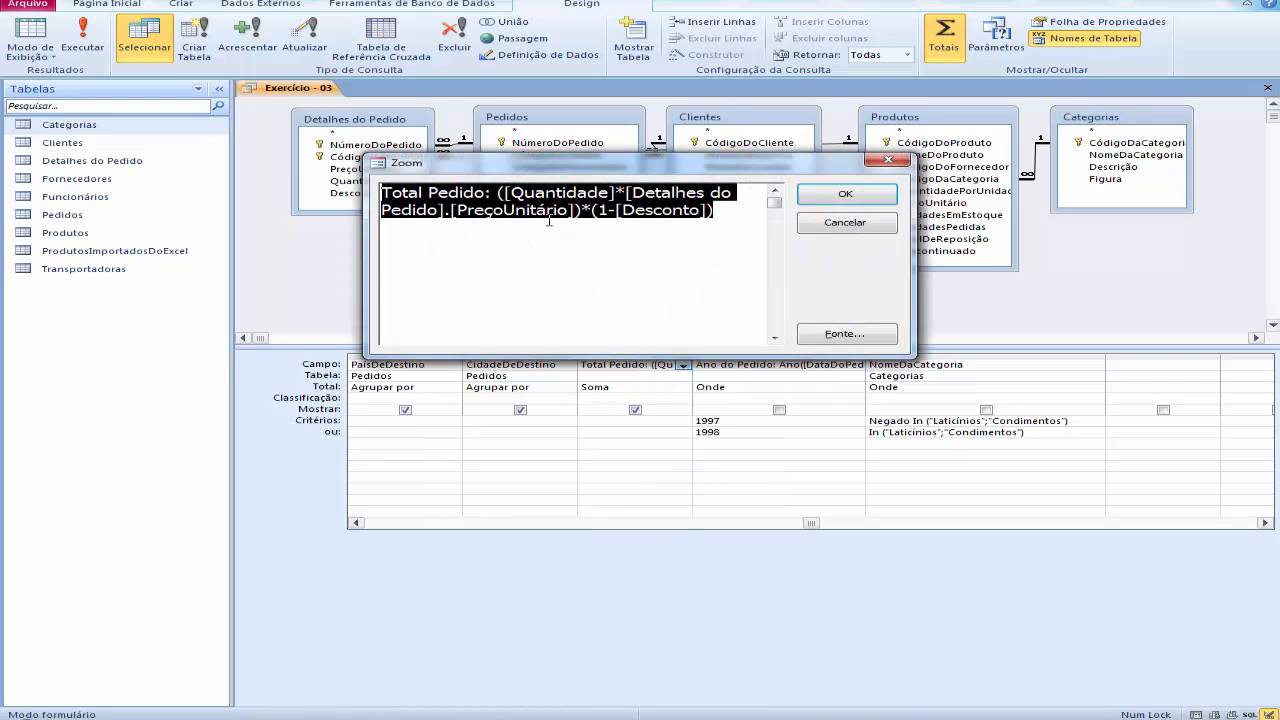
left_click(549, 220)
left_click_drag(567, 211, 458, 211)
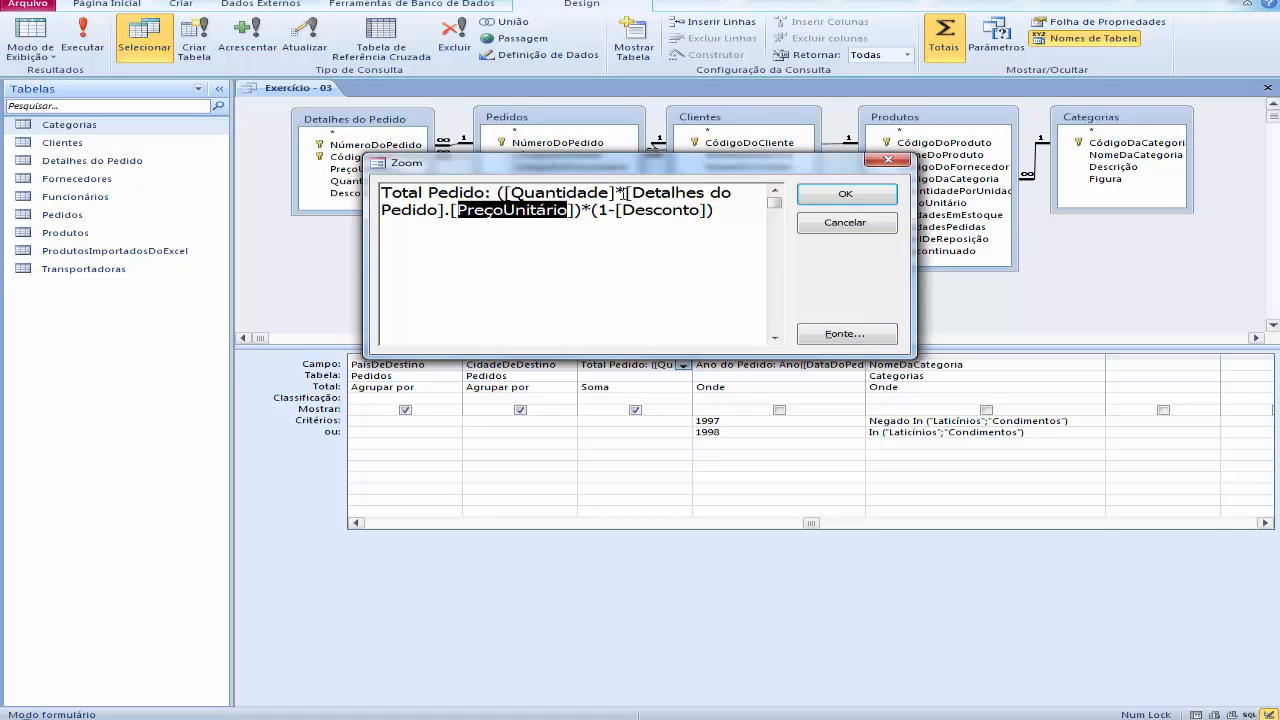
left_click_drag(624, 192, 533, 200)
left_click_drag(451, 216, 445, 218)
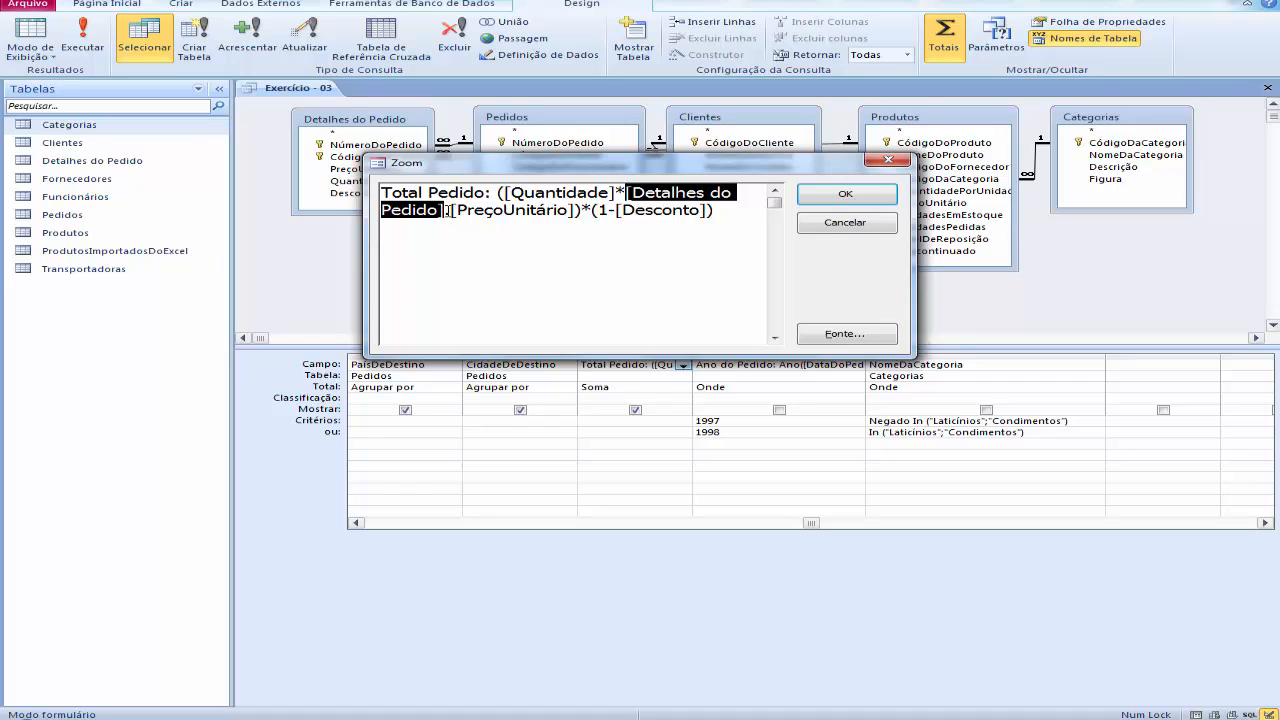
left_click(453, 210)
left_click_drag(452, 210, 569, 210)
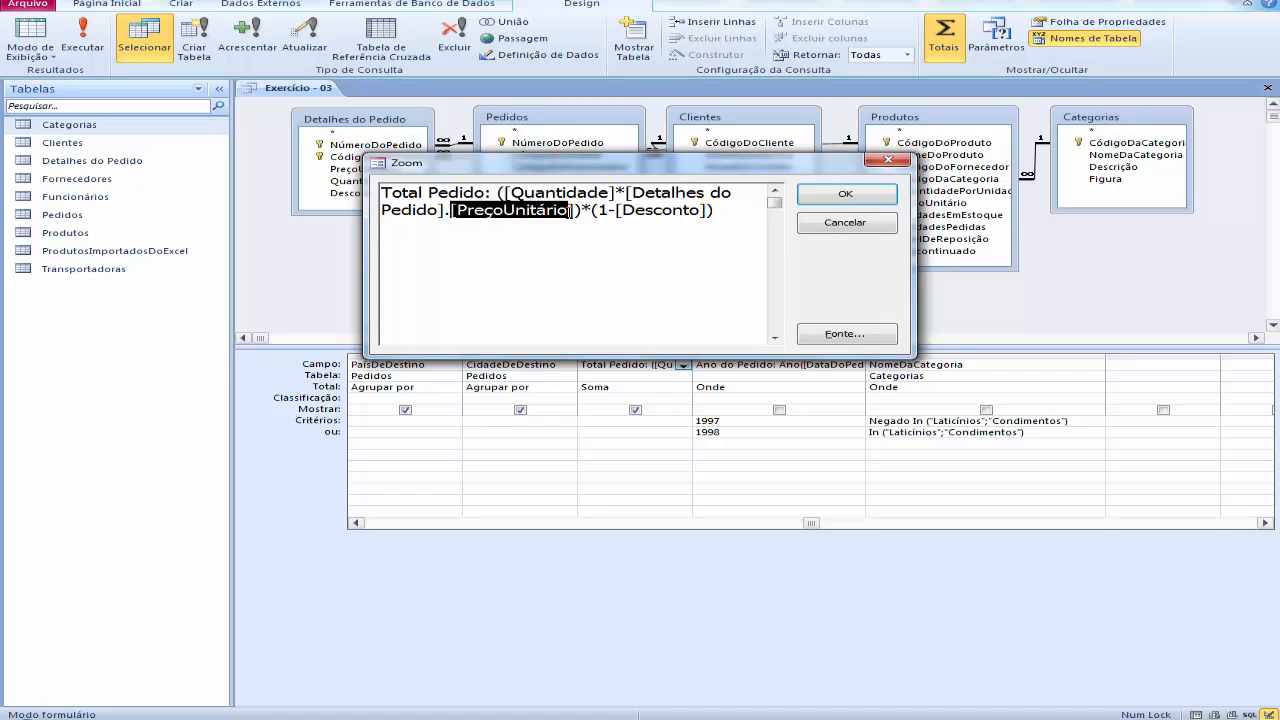
left_click(491, 213)
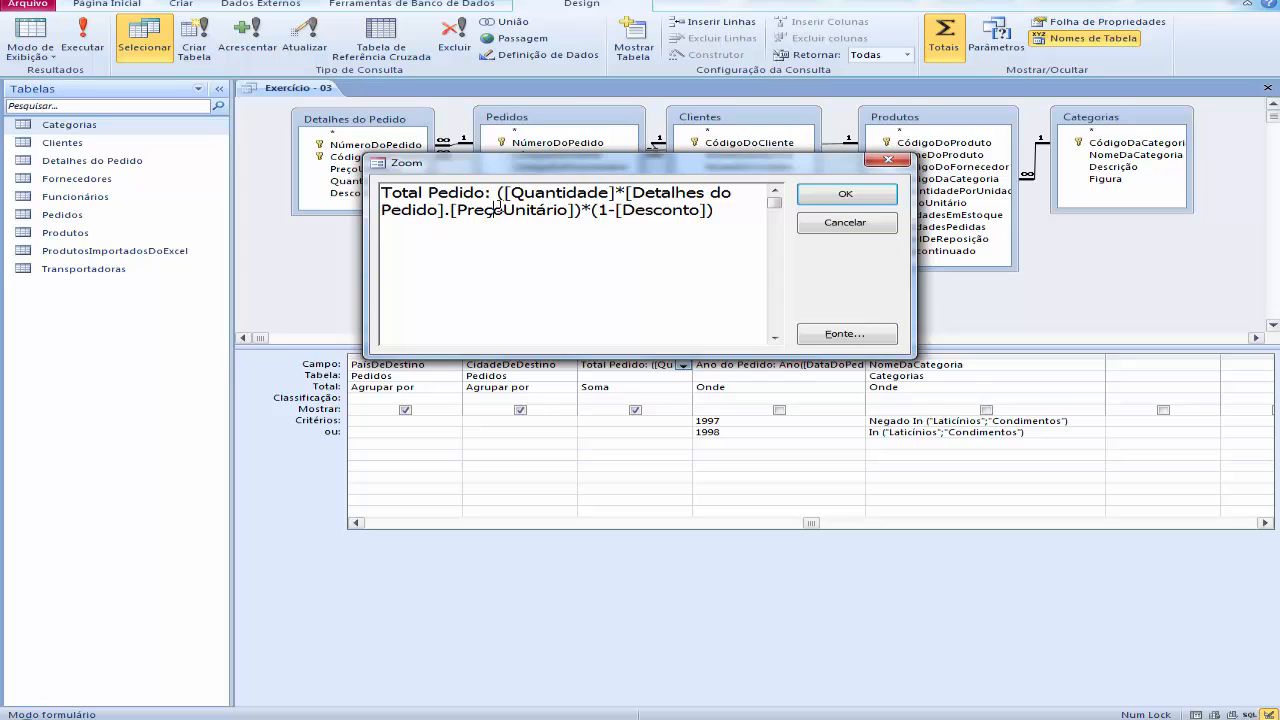
left_click(846, 224)
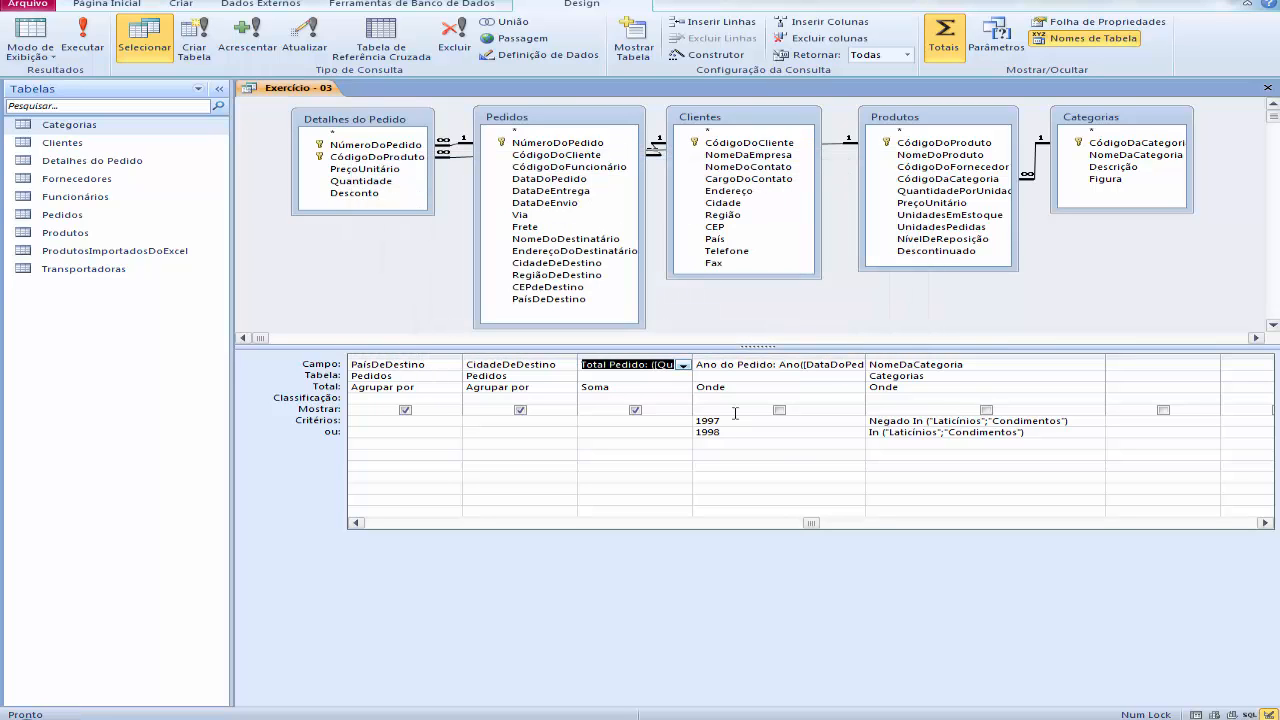
- Check how the Ano function is applied to DataDoPedido in the Ano do Pedido expression
right_click(768, 367)
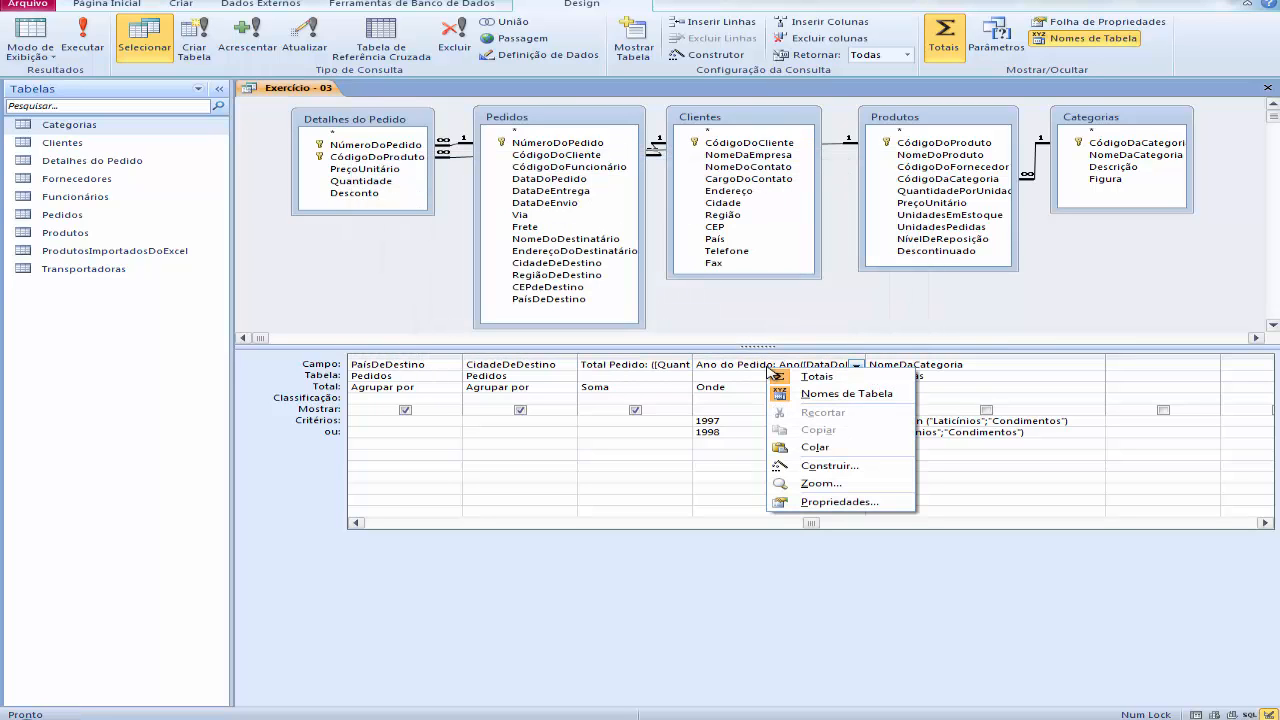
left_click(819, 484)
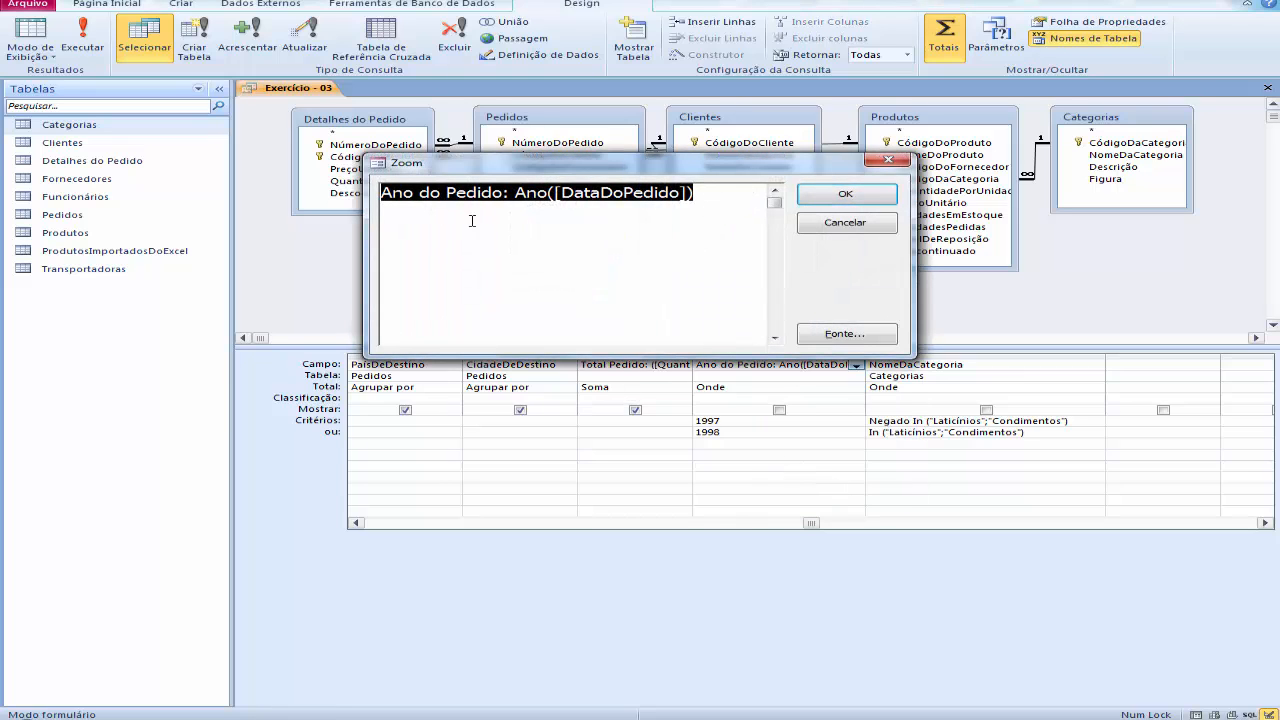
left_click(547, 194)
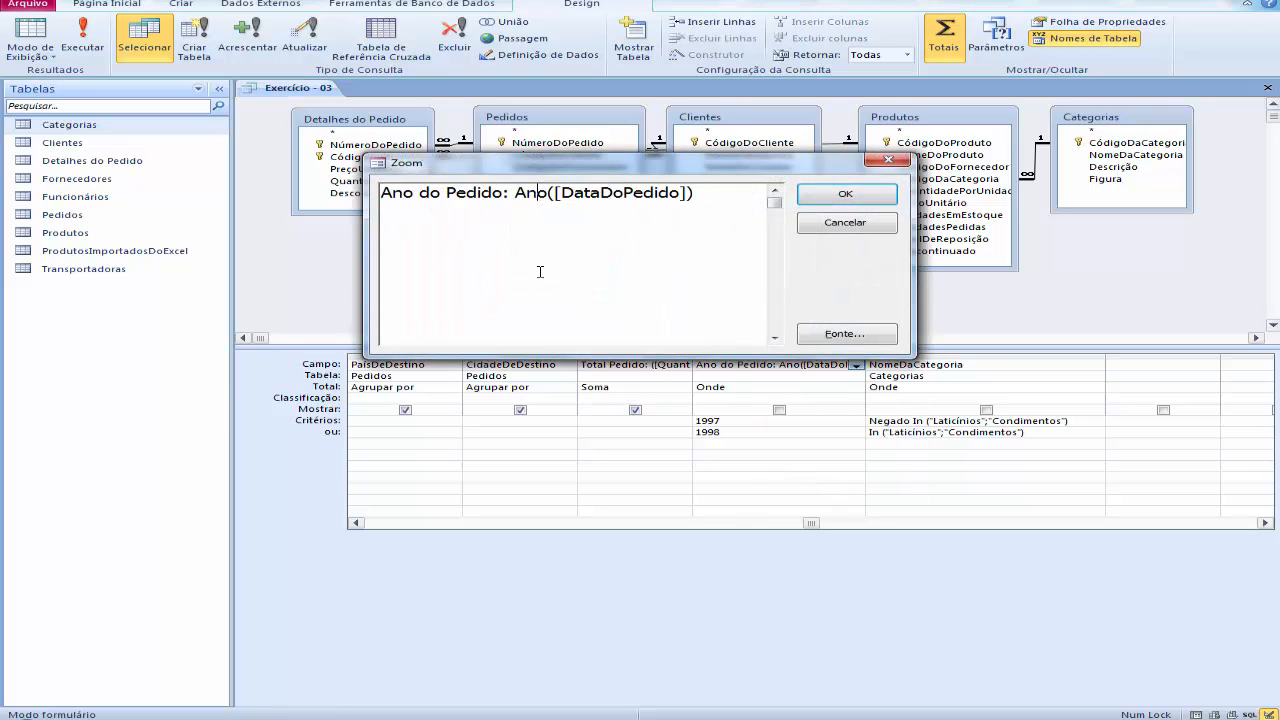
left_click(846, 222)
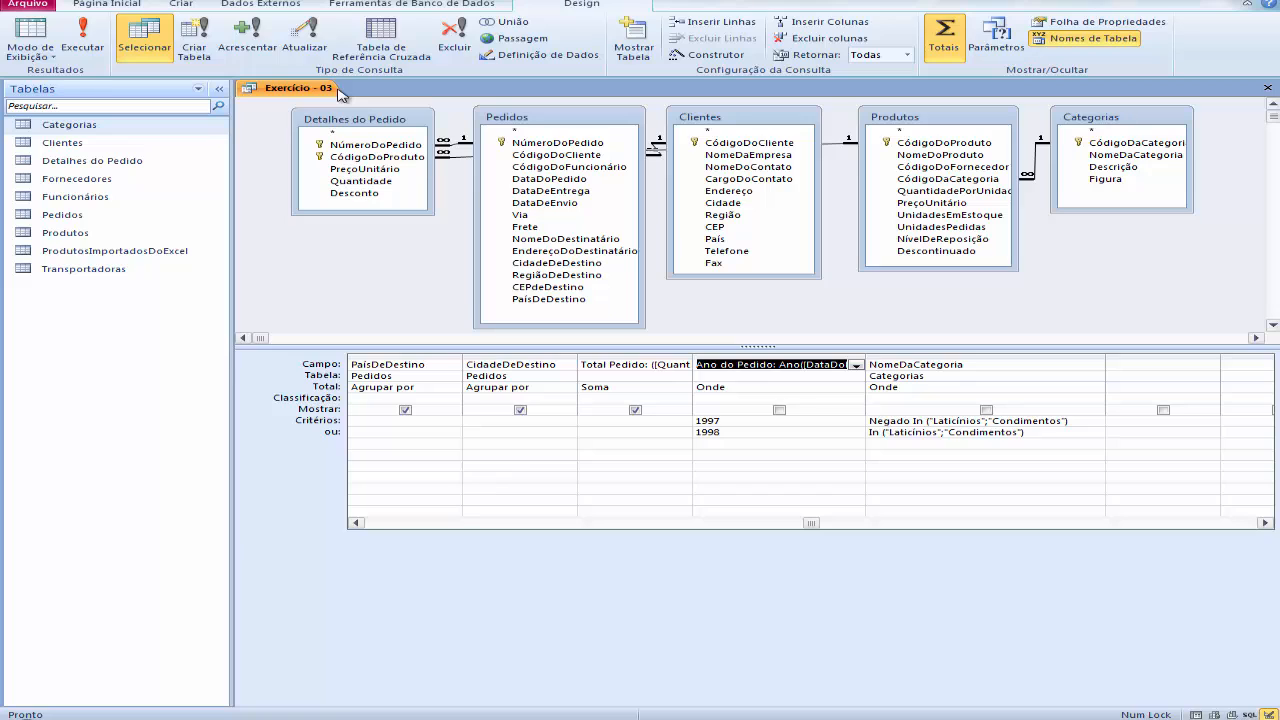
- Close the Exercício - 03 query and create a new query in design view with the Pedidos and Clientes tables
left_click(1268, 89)
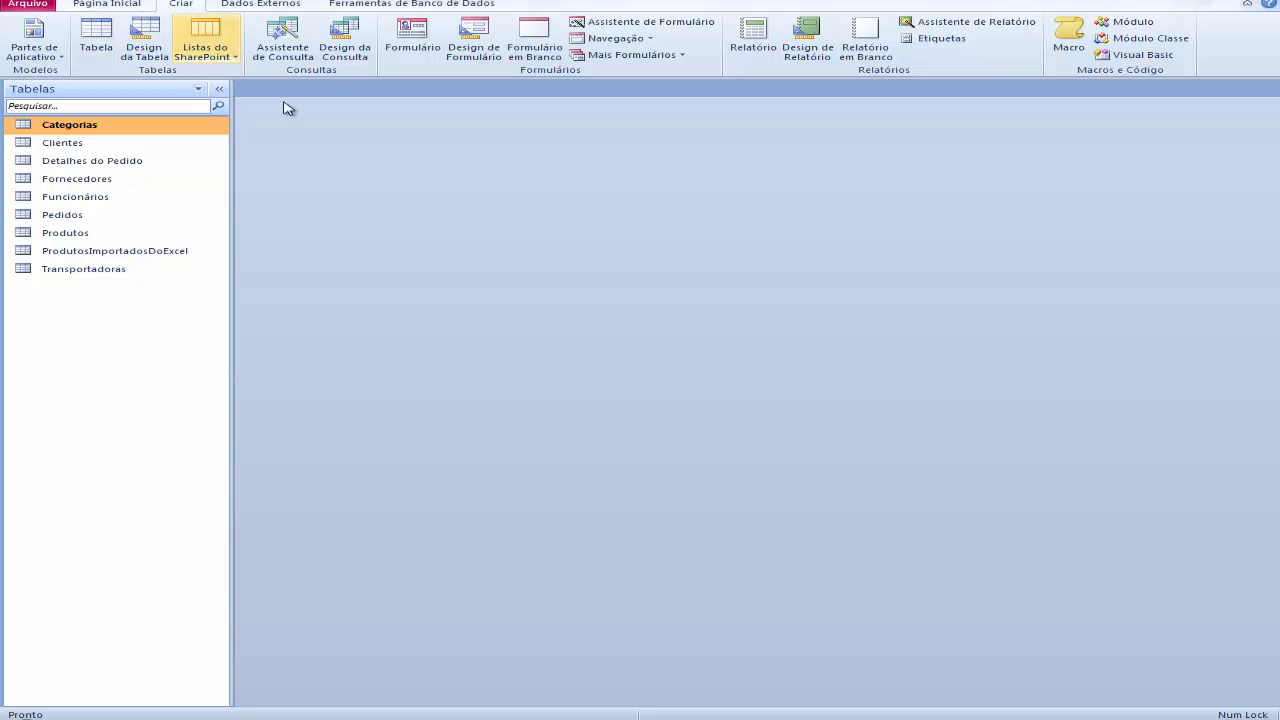
left_click(342, 53)
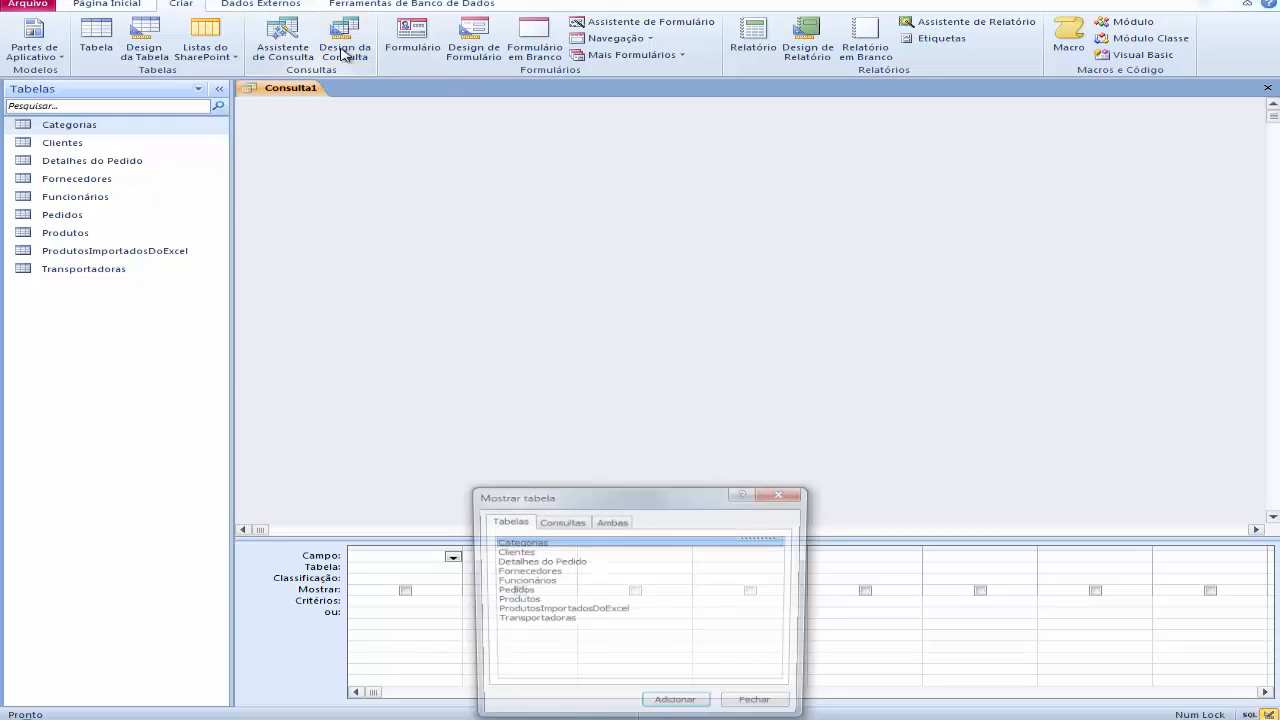
left_click_drag(604, 497, 700, 243)
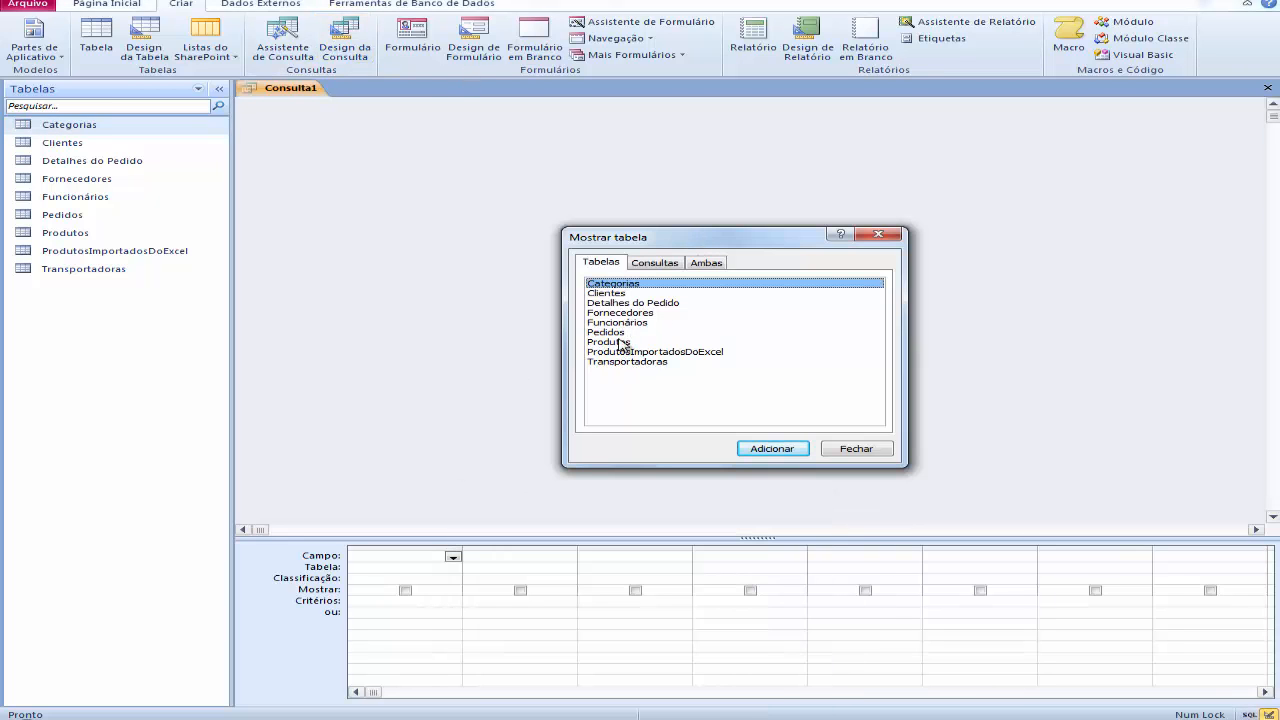
double_click(619, 333)
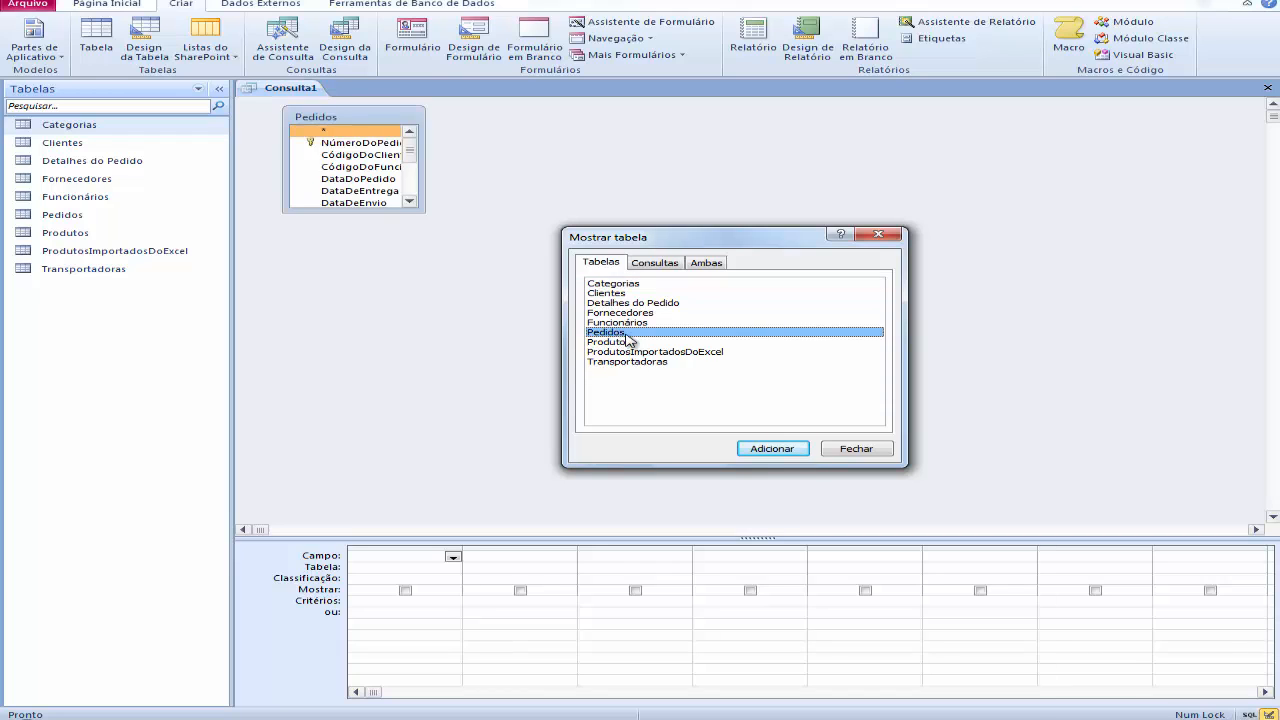
double_click(618, 293)
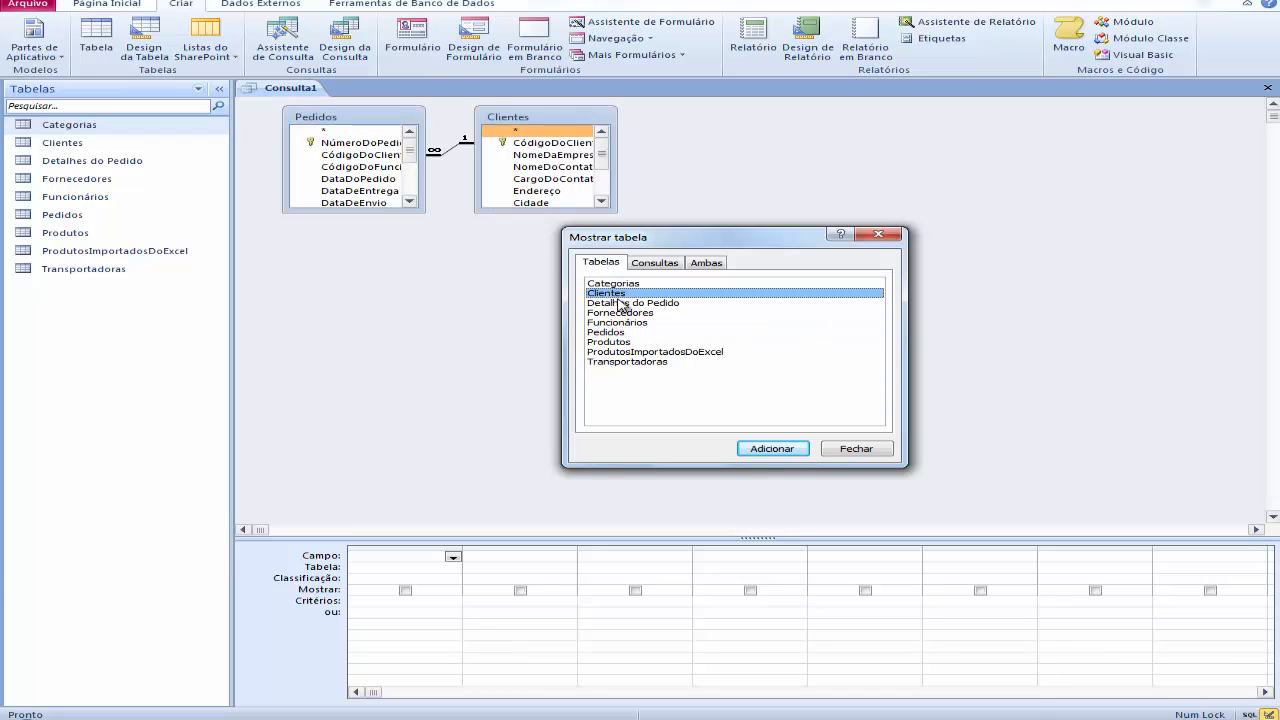
left_click(866, 450)
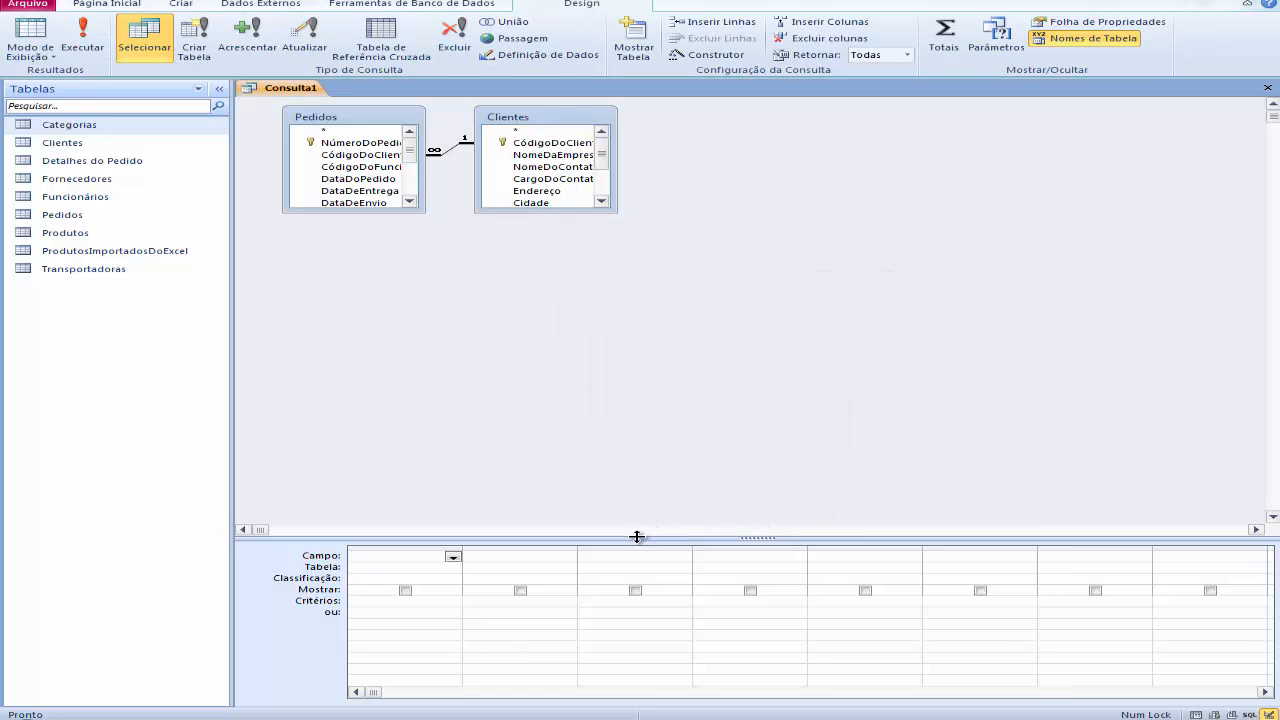
- Raise the design grid, enlarge the Pedidos field list to show all its fields, and move the Clientes list farther from it
left_click_drag(638, 537, 631, 272)
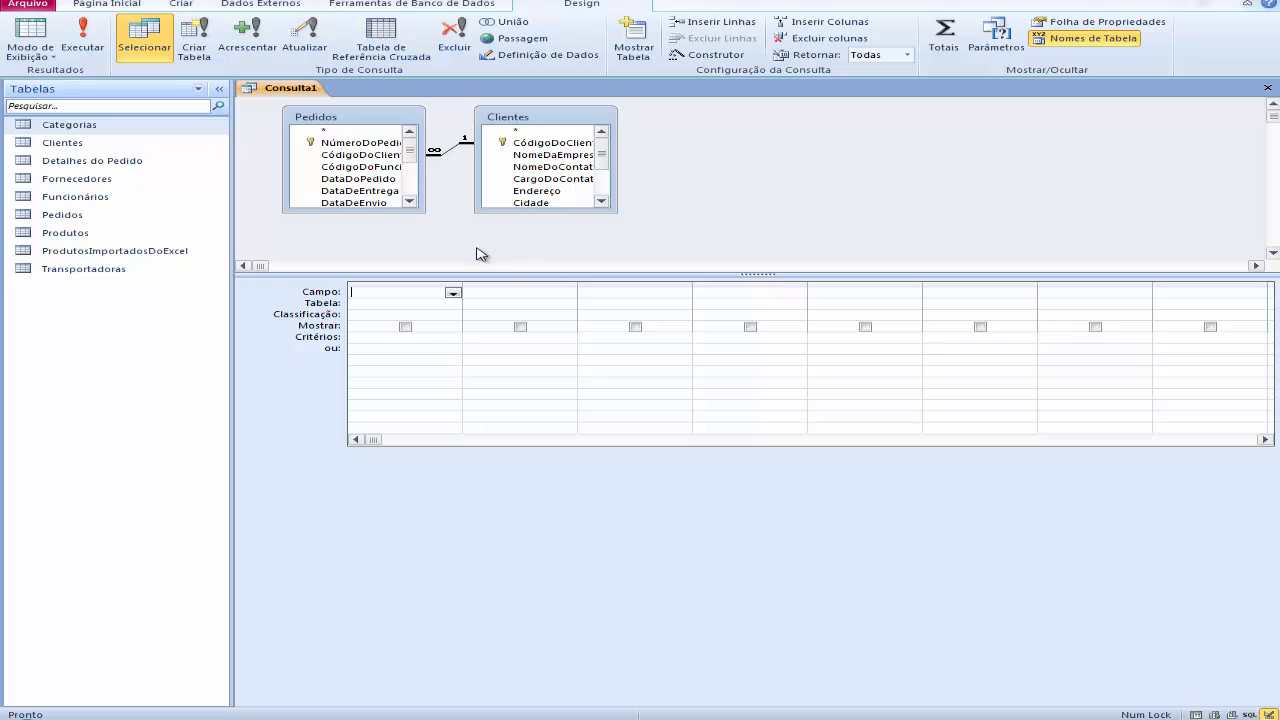
left_click_drag(498, 273, 500, 319)
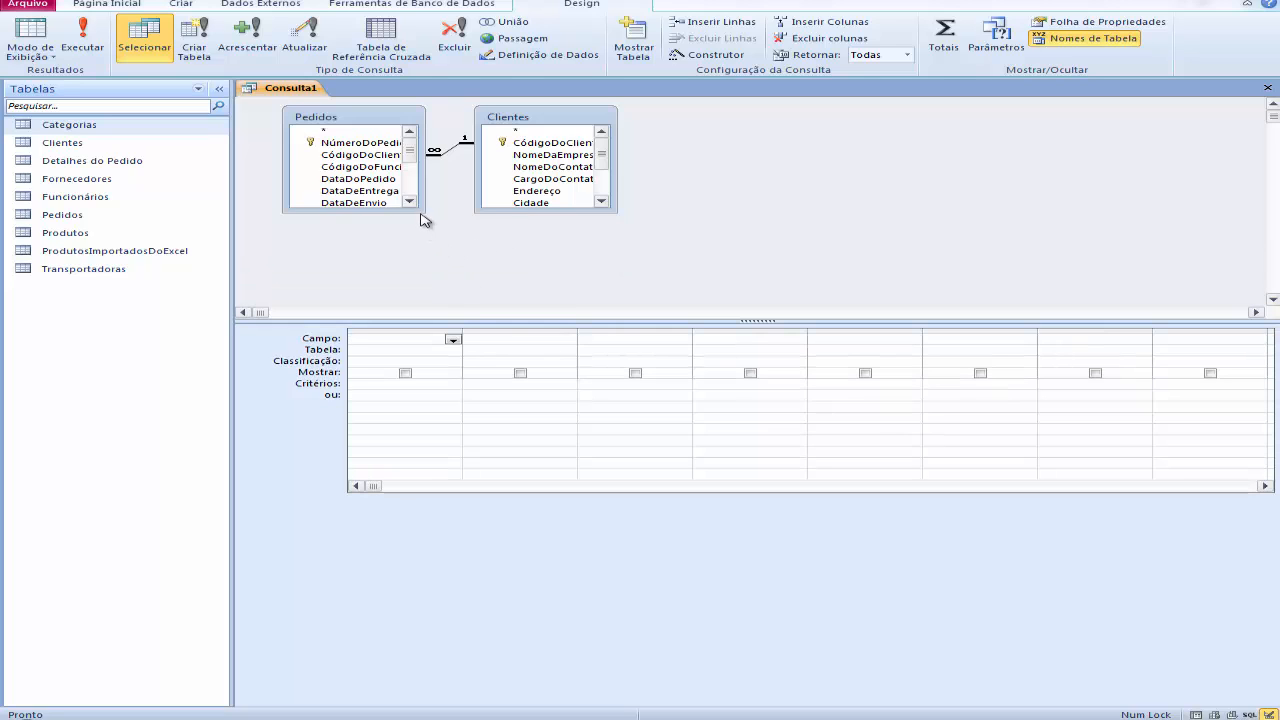
left_click_drag(420, 212, 461, 287)
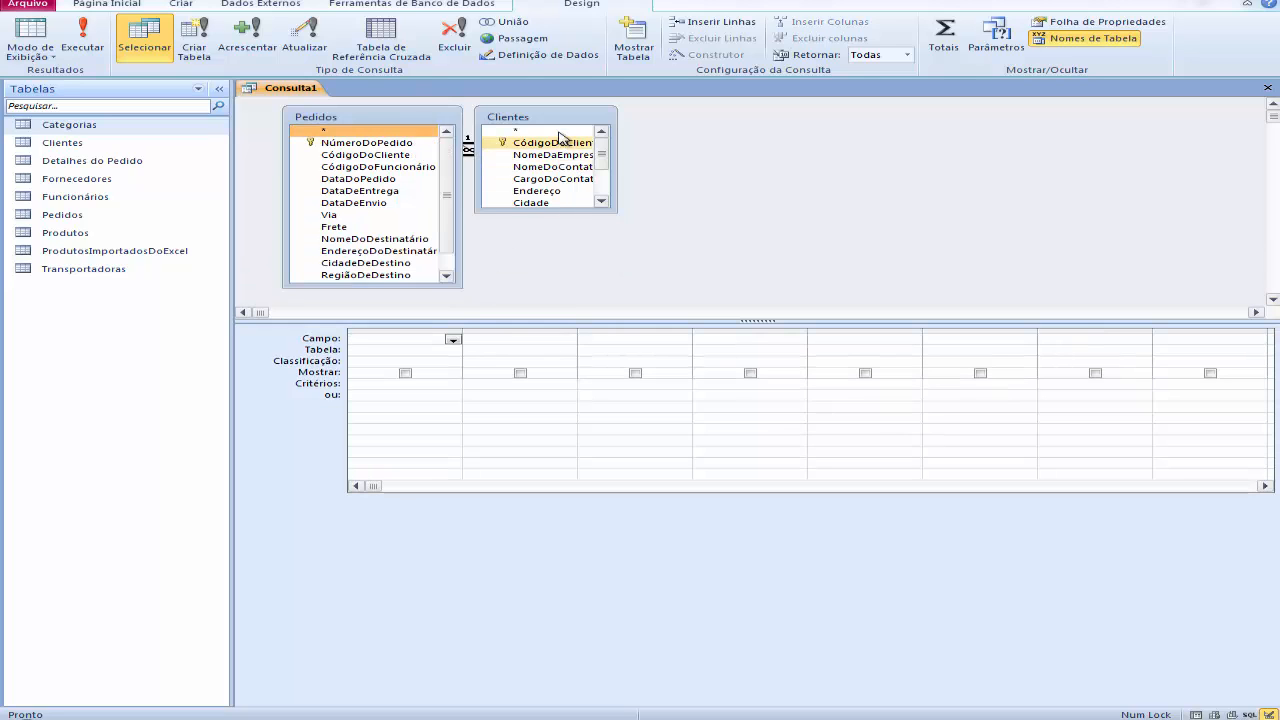
left_click_drag(607, 120, 739, 127)
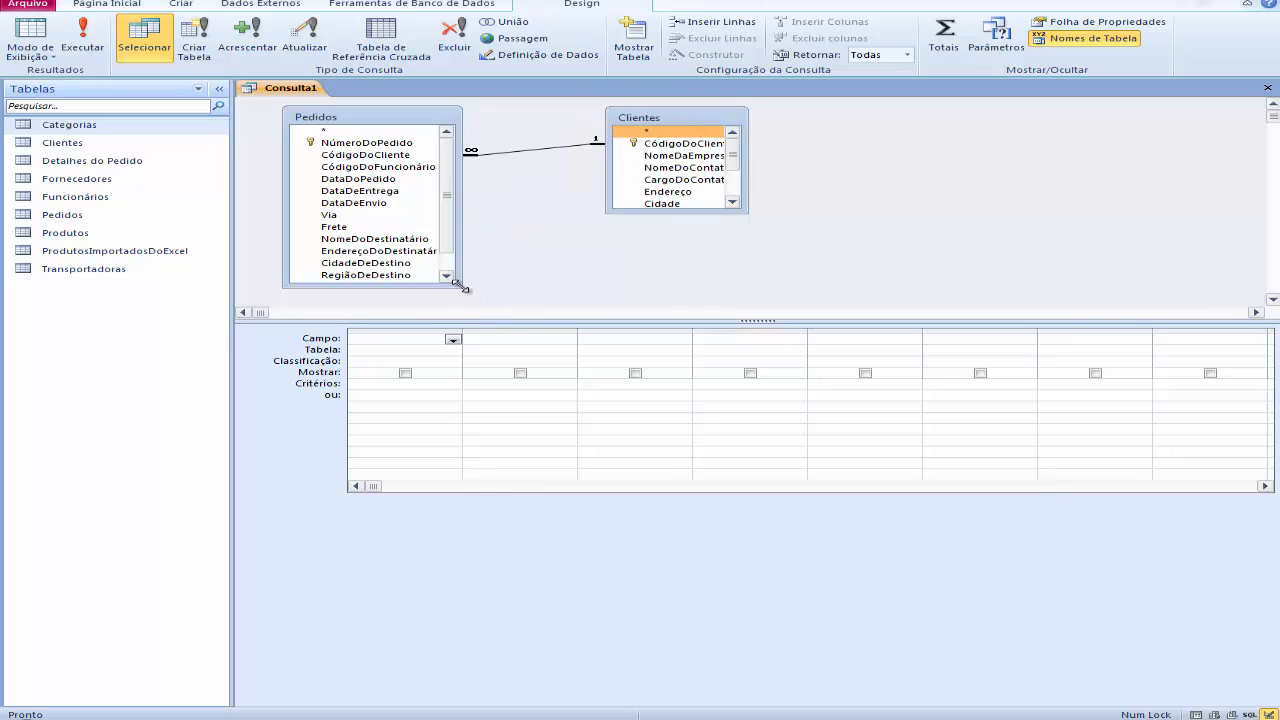
left_click_drag(460, 286, 467, 307)
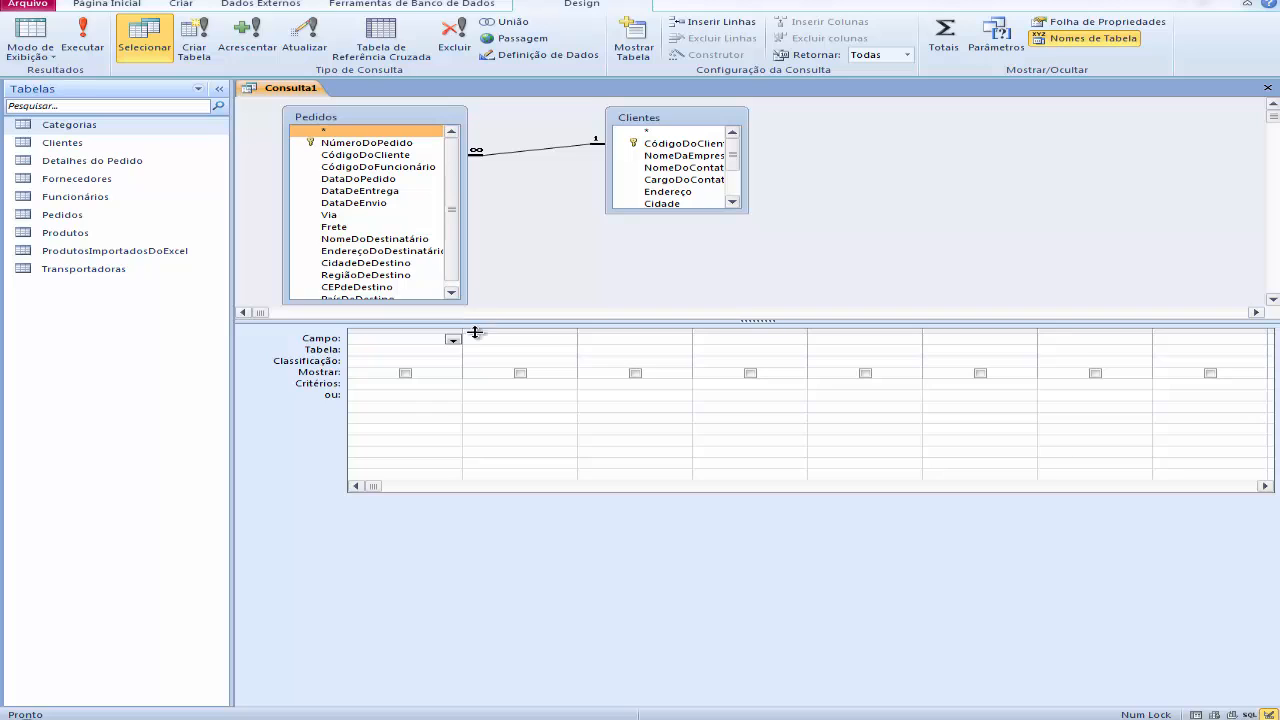
mouse_move(475, 322)
left_mouse_down()
mouse_move(478, 344)
mouse_move(472, 324)
left_mouse_up()
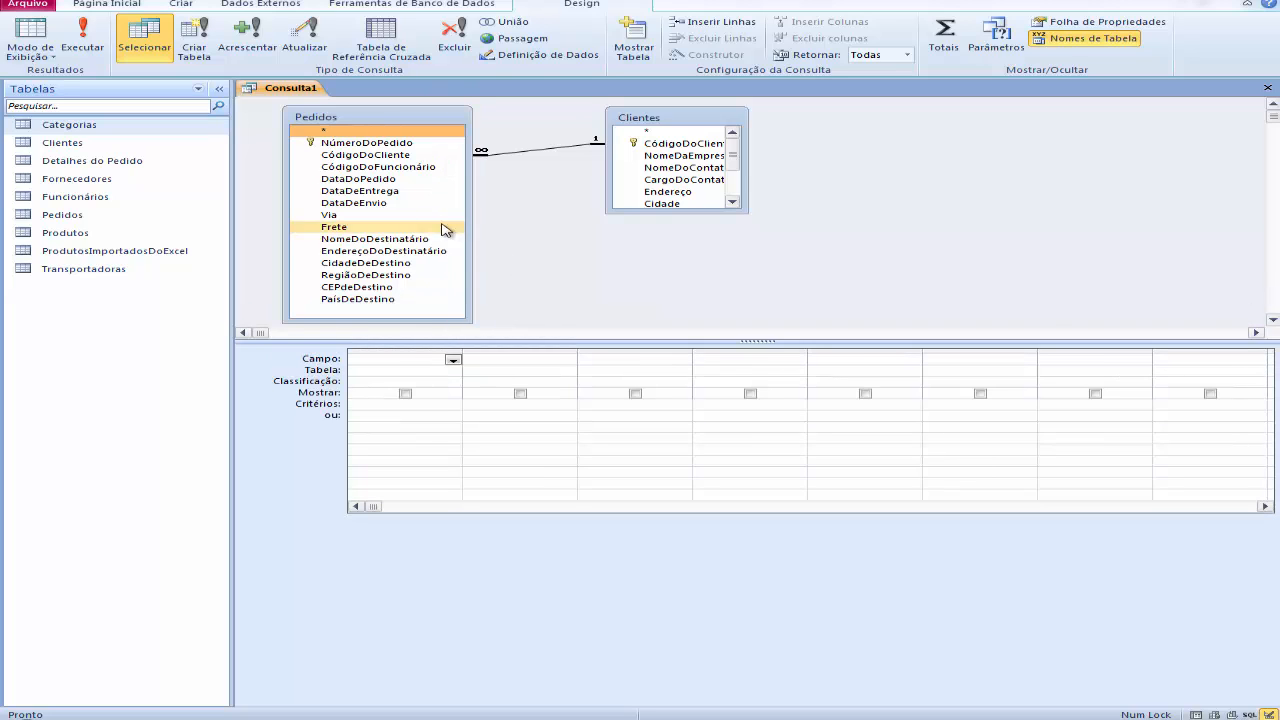
- Add NúmeroDoPedido, DataDoPedido, Via, Frete, PaísDeDestino and CidadeDeDestino from Pedidos, plus NomeDaEmpresa from an enlarged Clientes list, with NomeDaEmpresa in second position
double_click(389, 146)
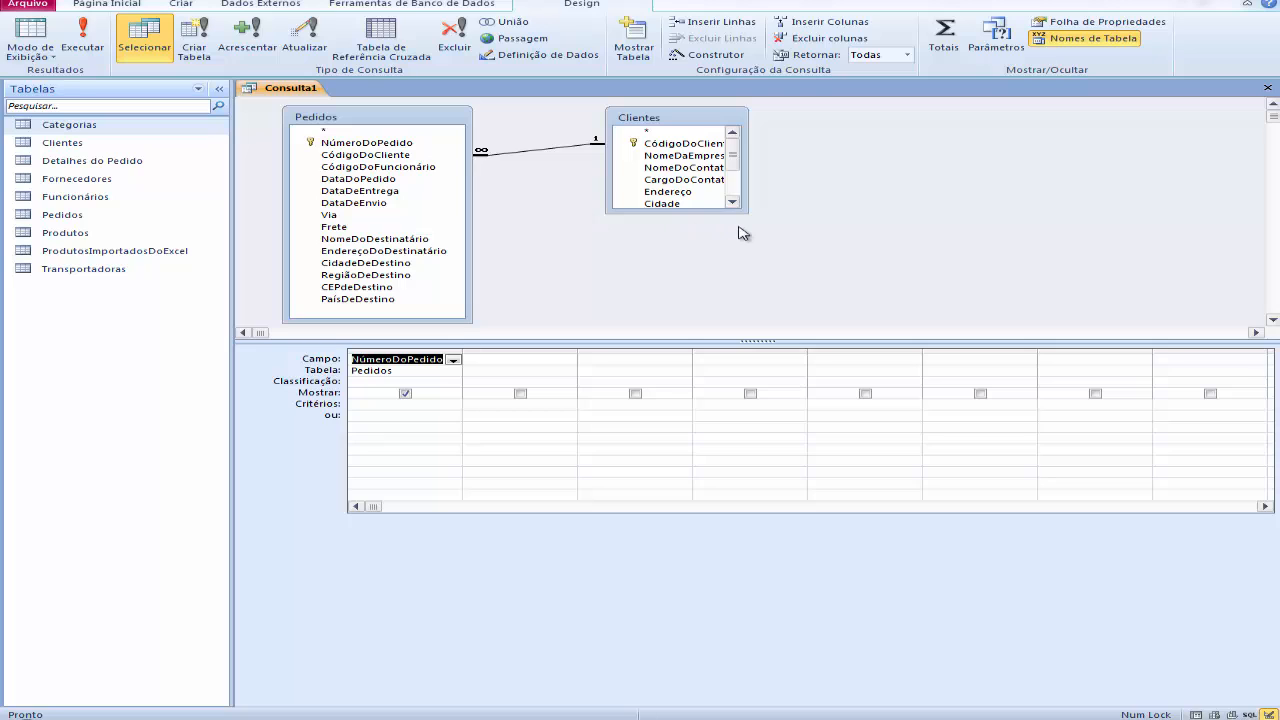
left_click_drag(747, 211, 808, 243)
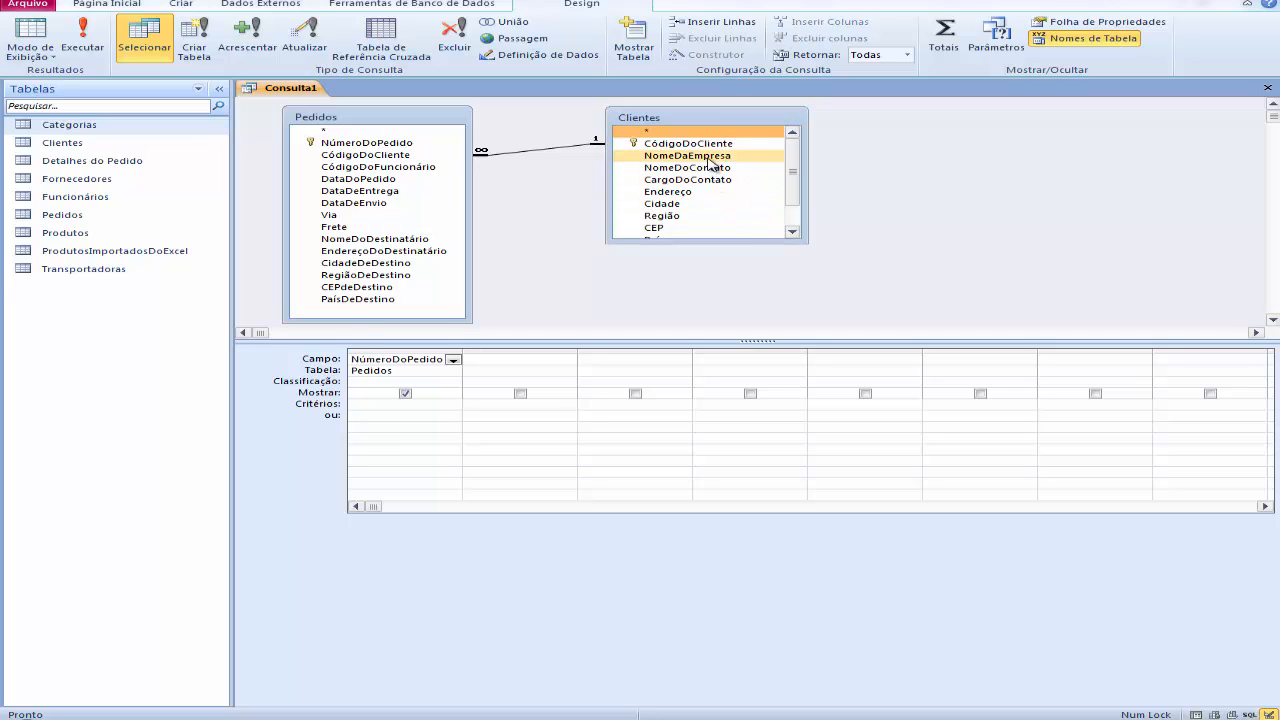
double_click(688, 156)
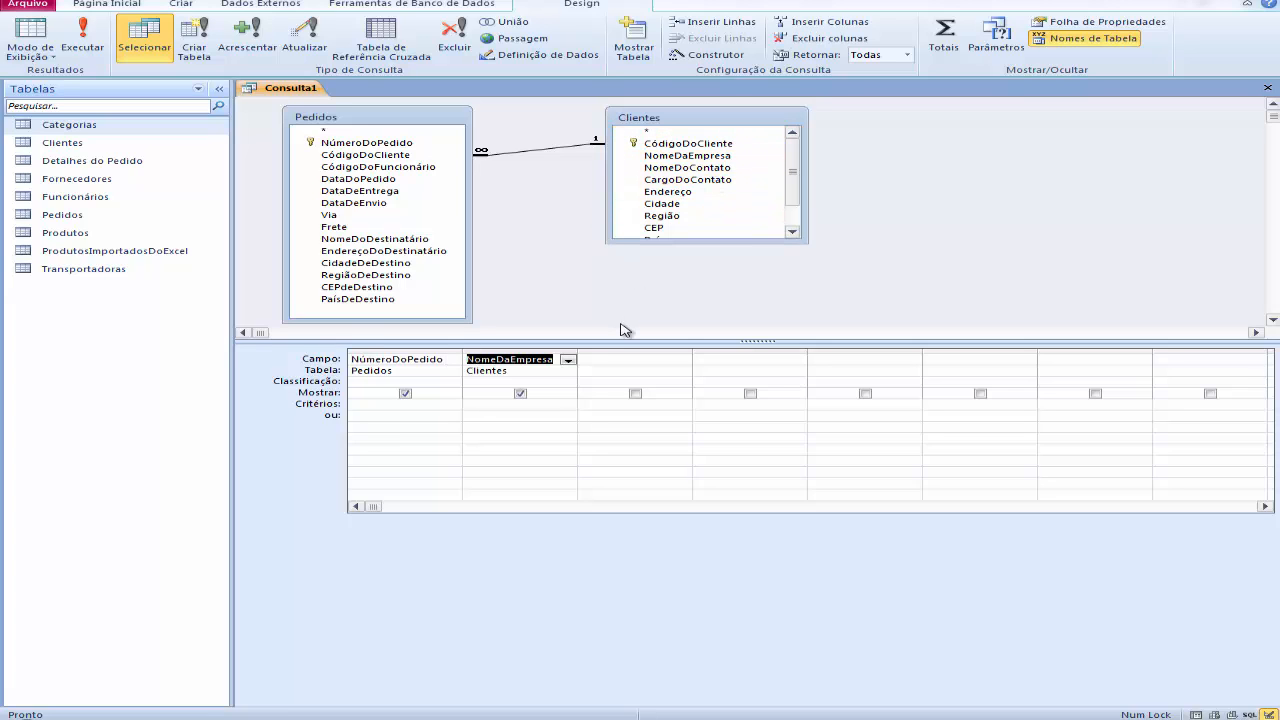
double_click(384, 180)
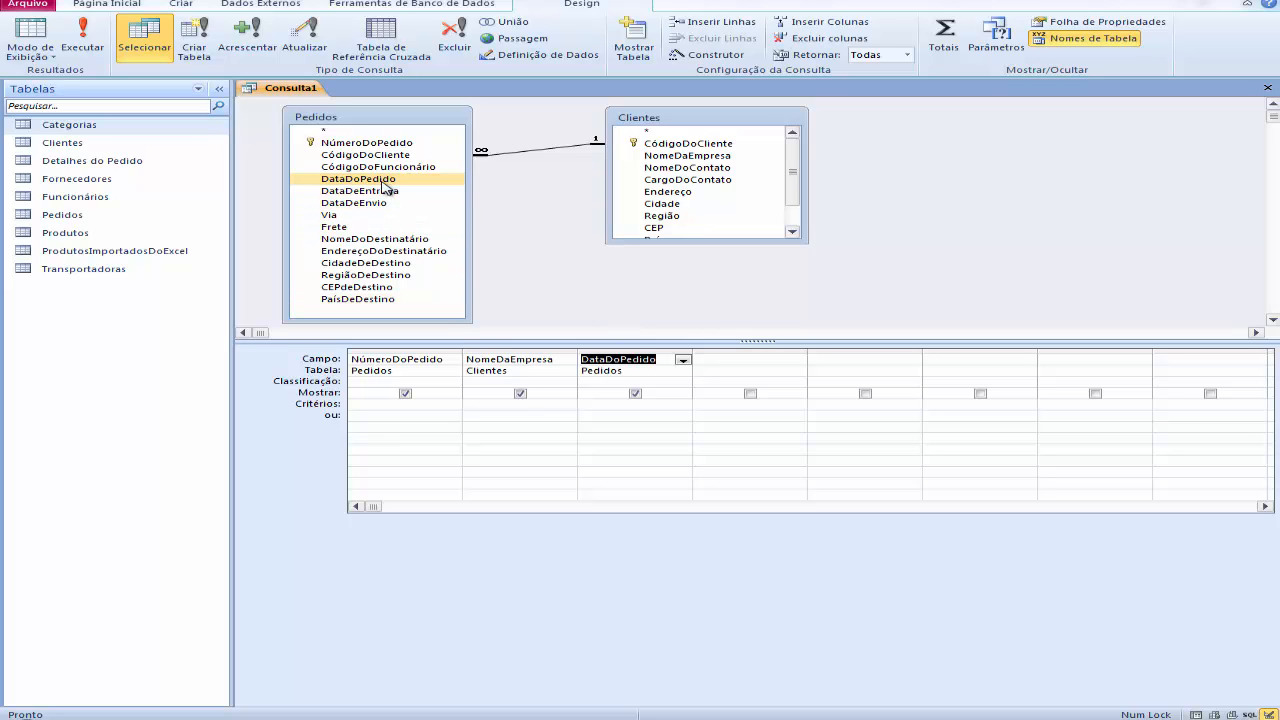
double_click(337, 216)
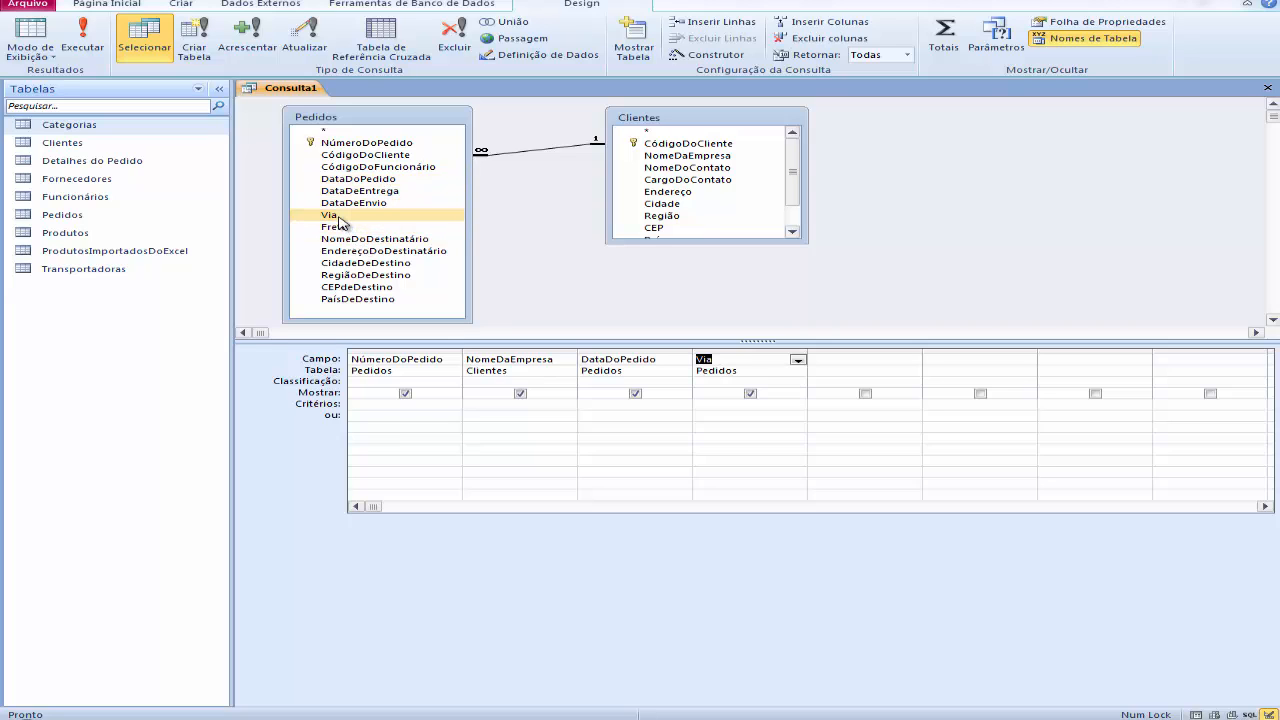
double_click(336, 229)
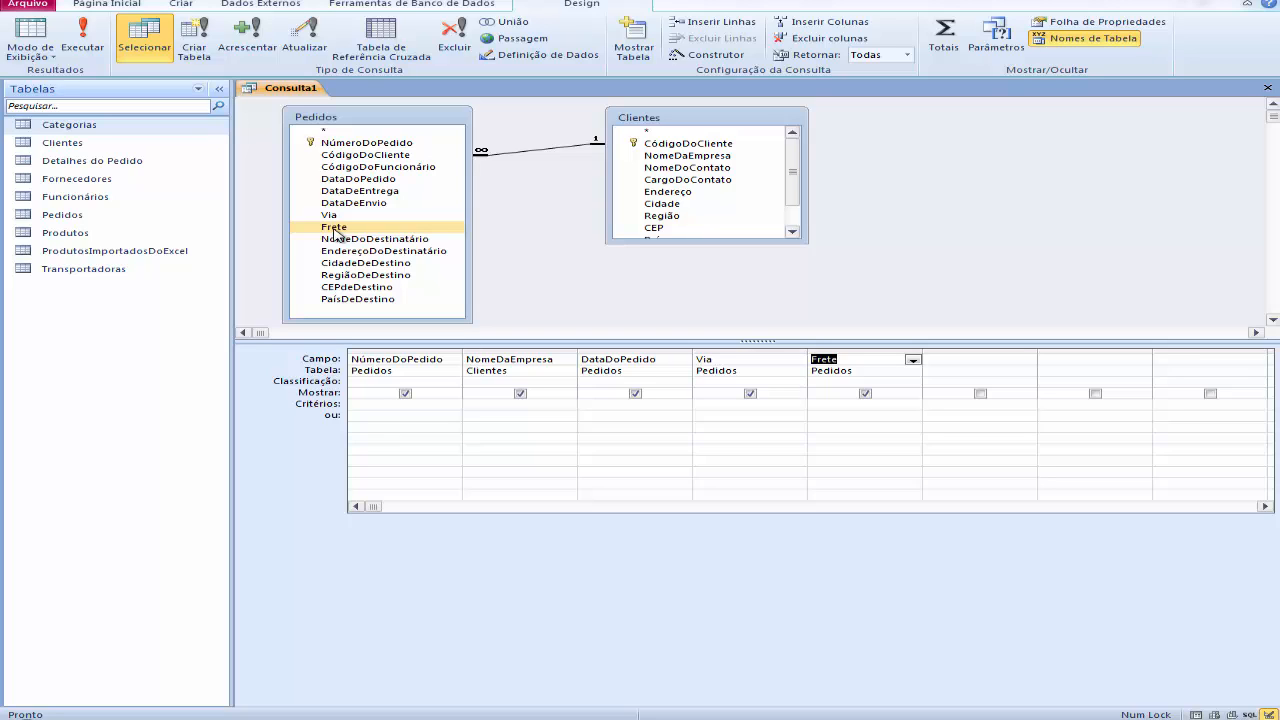
double_click(362, 300)
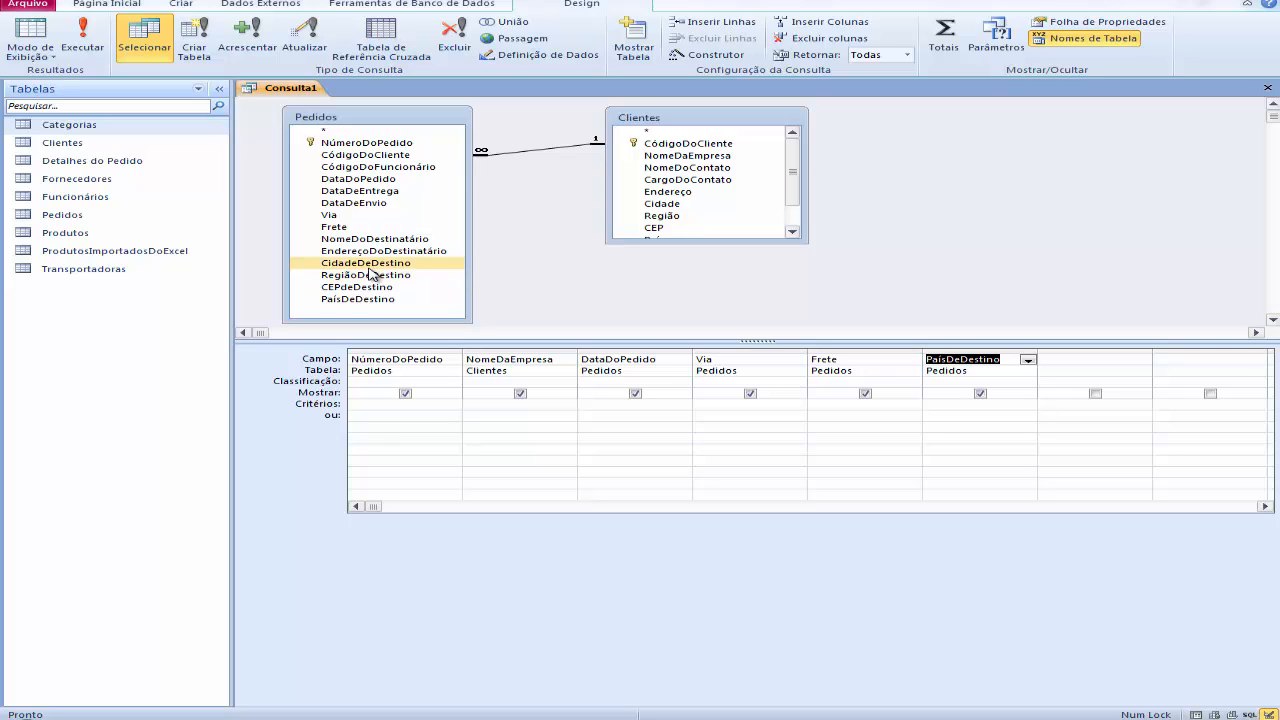
double_click(370, 266)
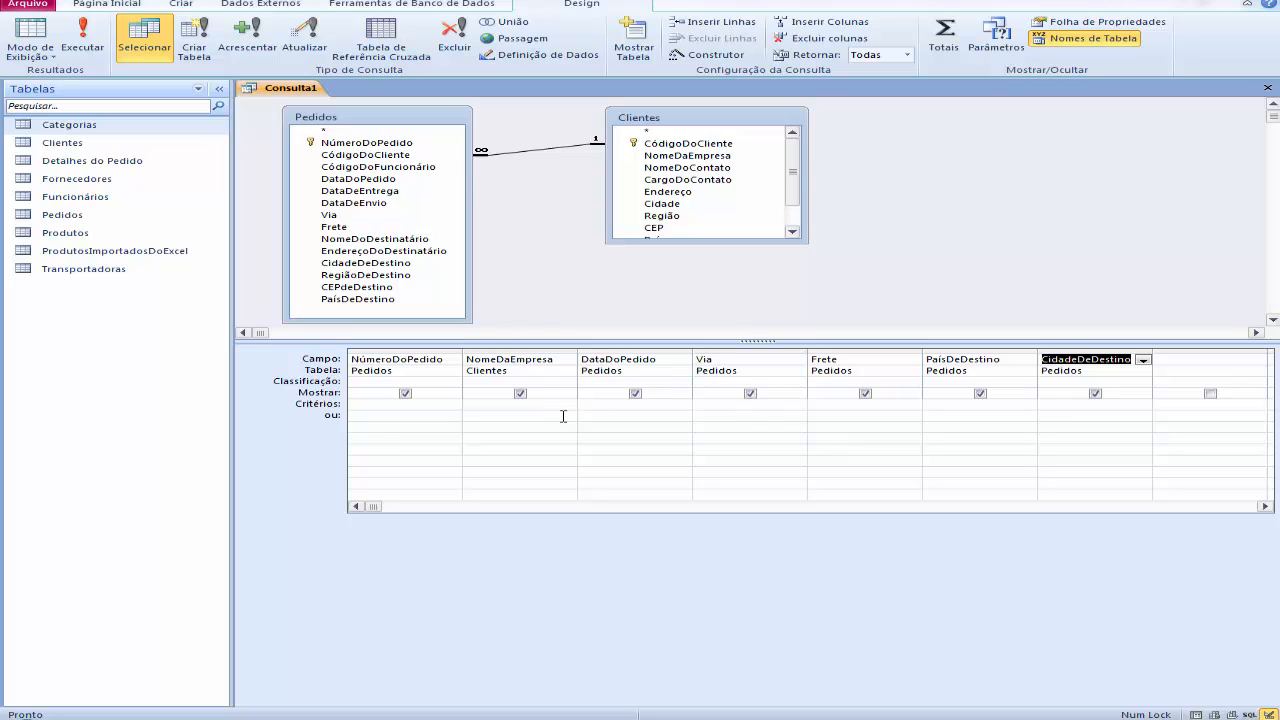
- Set the criteria to "Brasil" for PaísDeDestino and Negado "São Paulo" for CidadeDeDestino, widening the CidadeDeDestino column
left_click(940, 405)
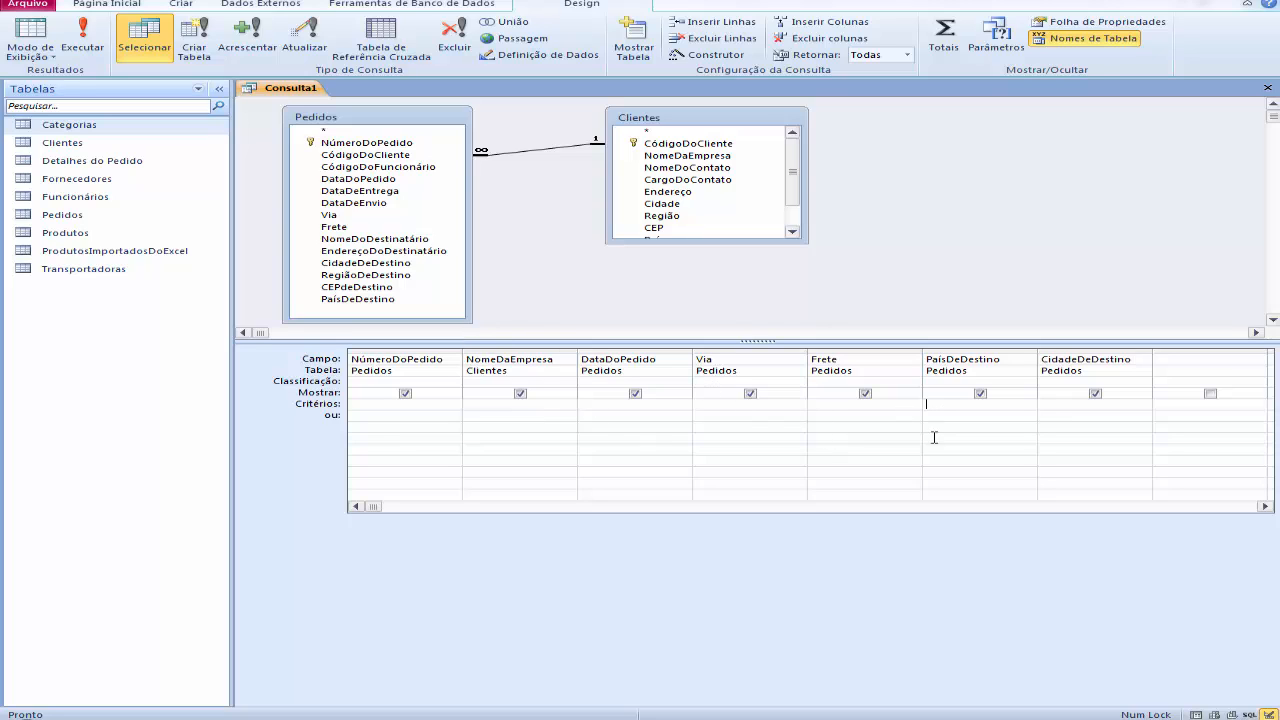
type("Brasil")
left_click(1062, 406)
left_click_drag(1152, 354, 1216, 352)
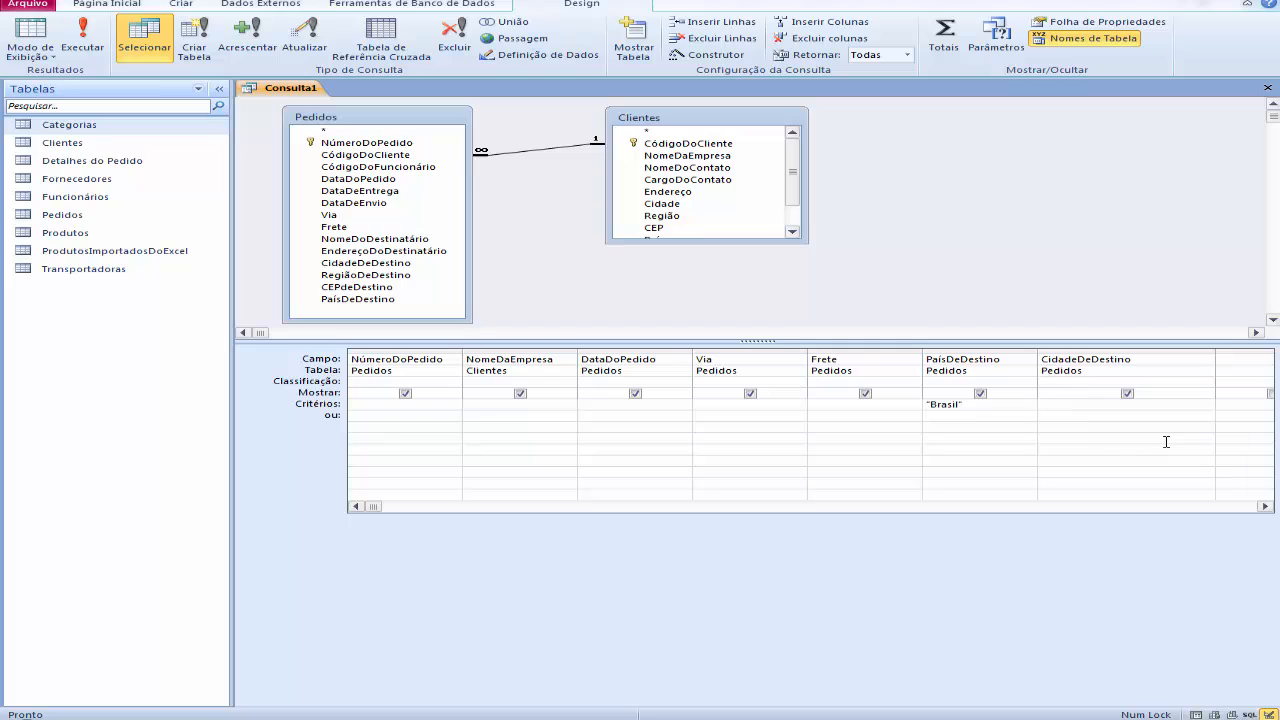
type("<> \"São Paulo\"")
key("ctrl+shift+Right")
type("Negado")
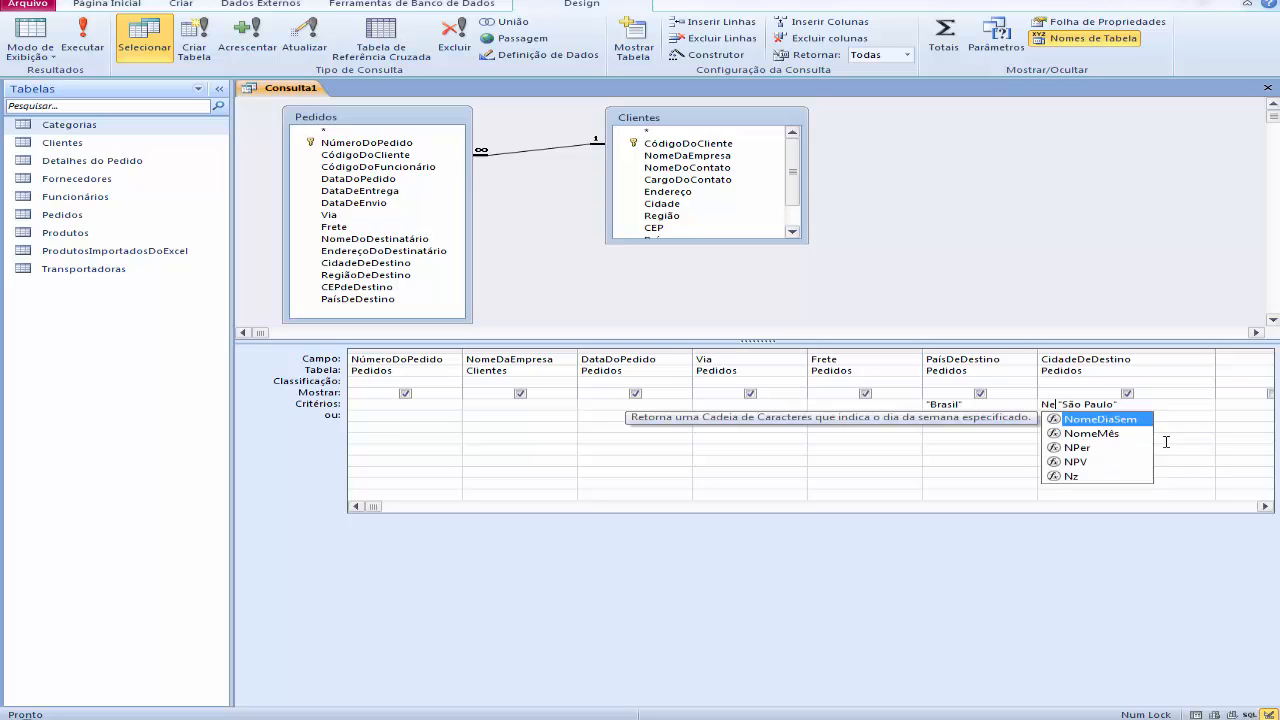
key("Tab")
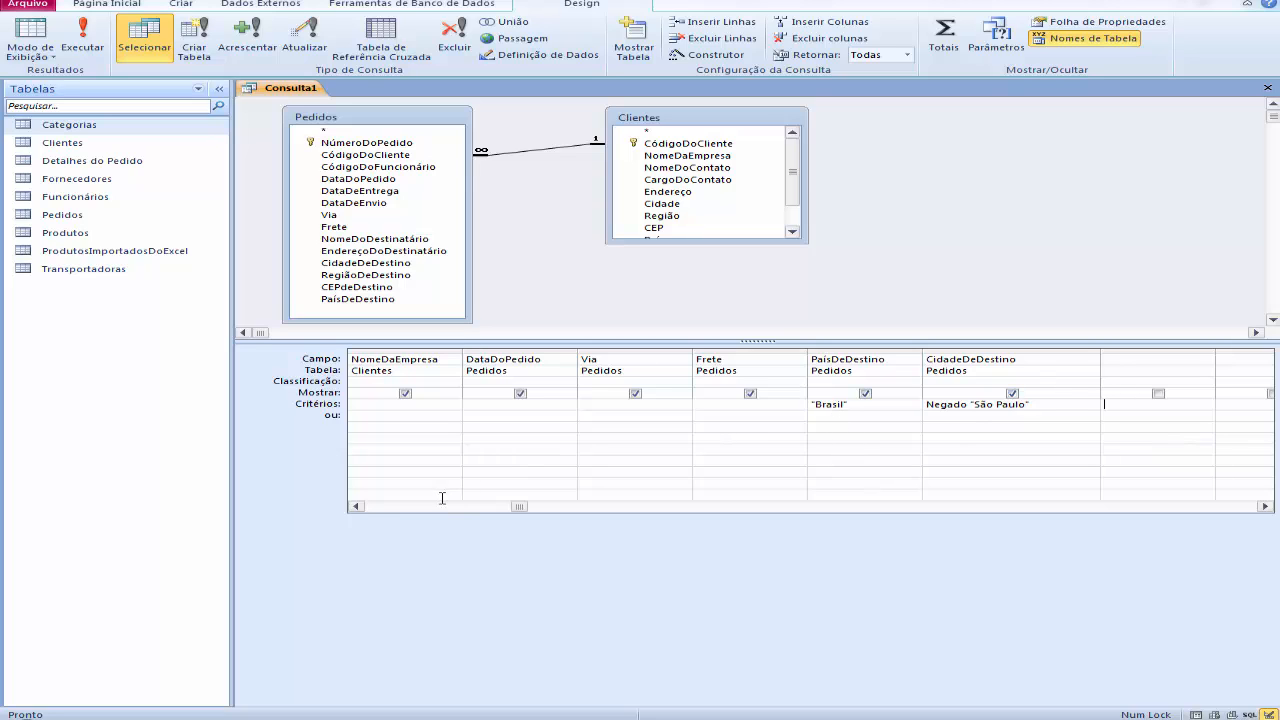
left_click(357, 507)
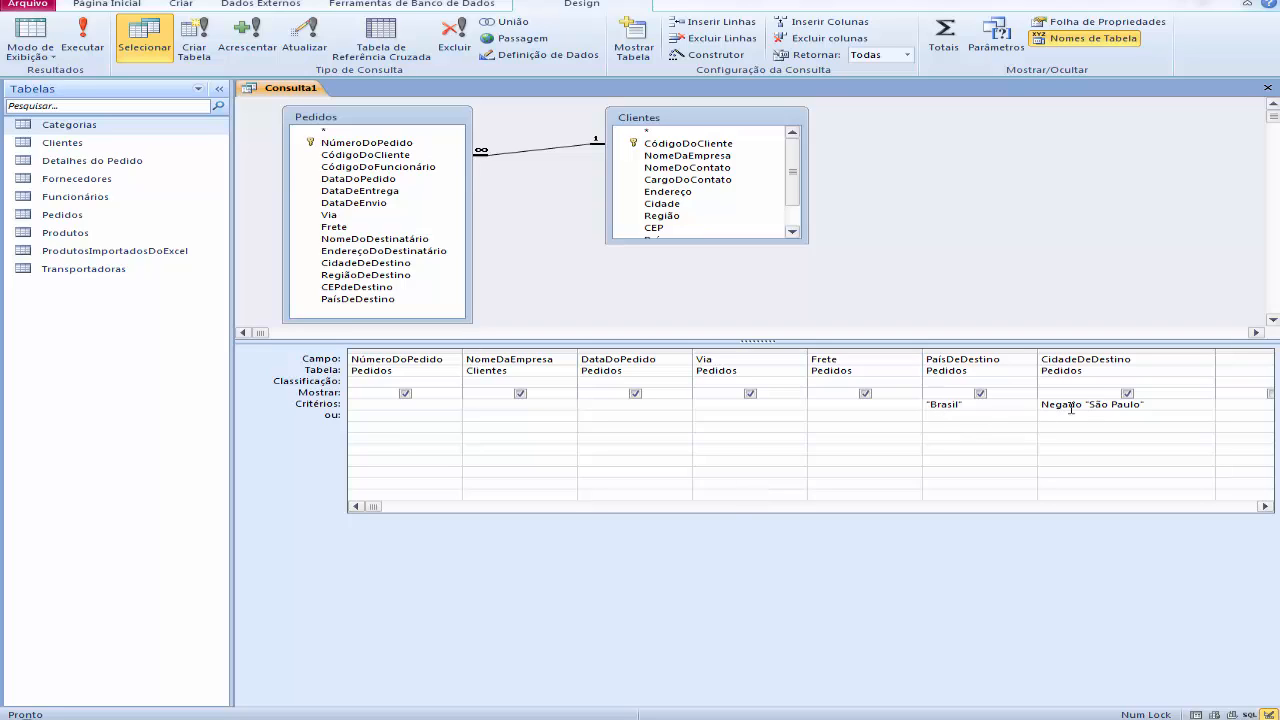
- Check the destination countries and cities among the query's records in datasheet view, and return to design view
left_click(30, 40)
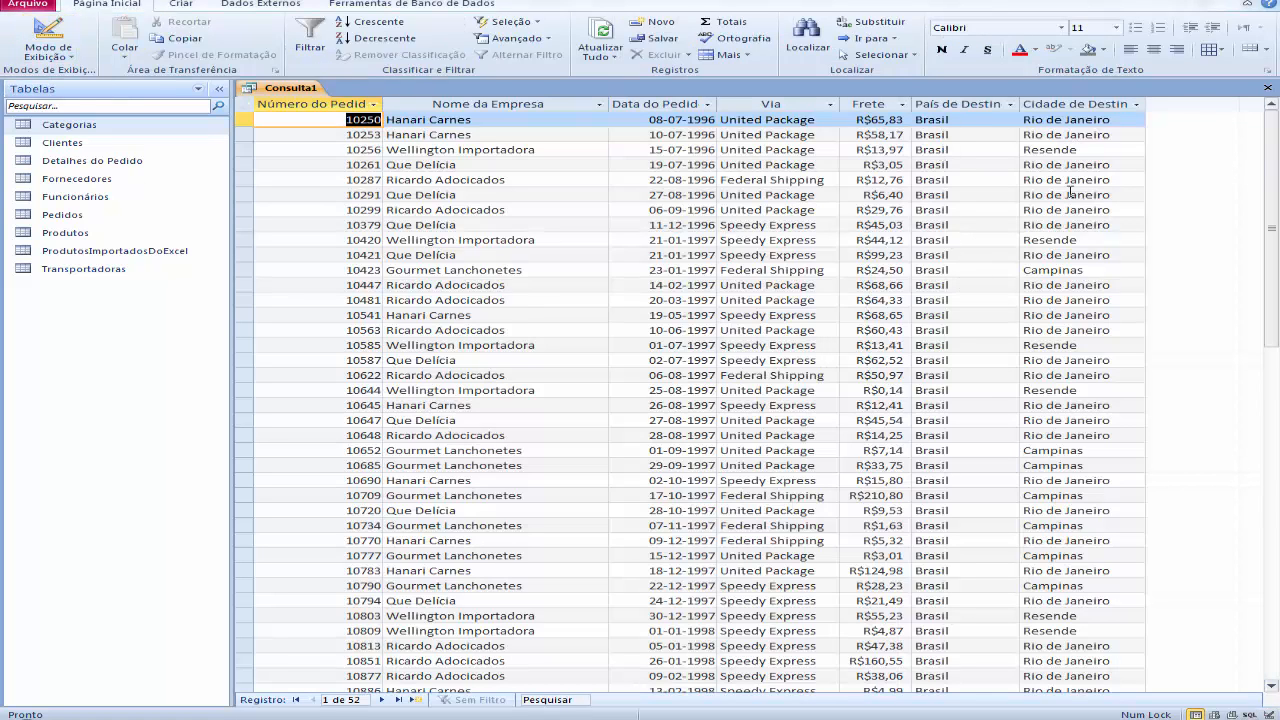
scroll(1070, 193, "down", 7)
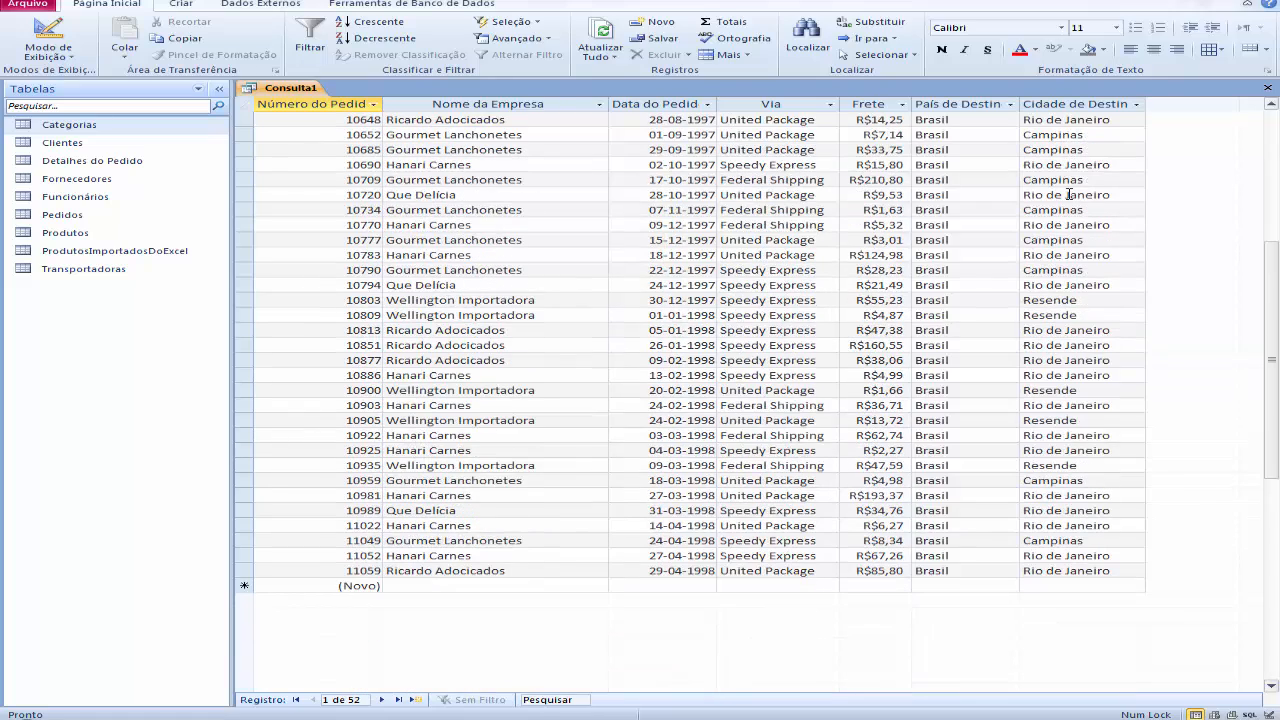
scroll(1076, 438, "up", 3)
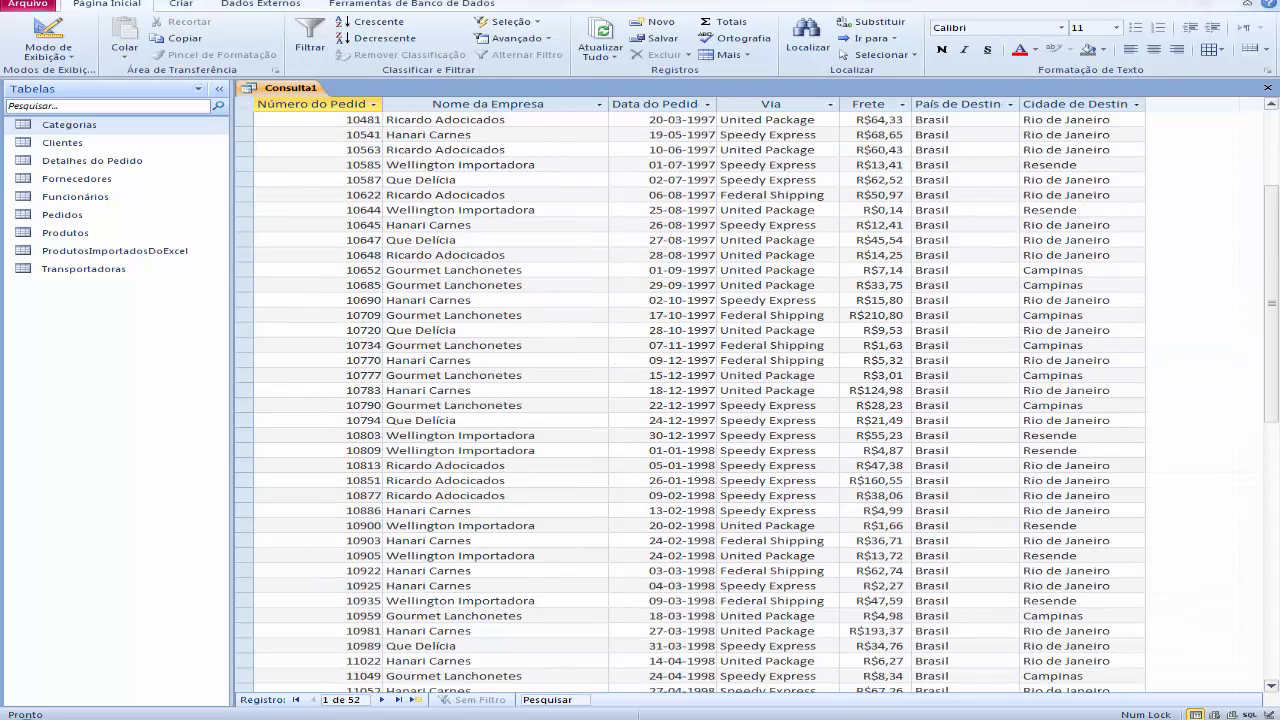
scroll(1016, 278, "up", 4)
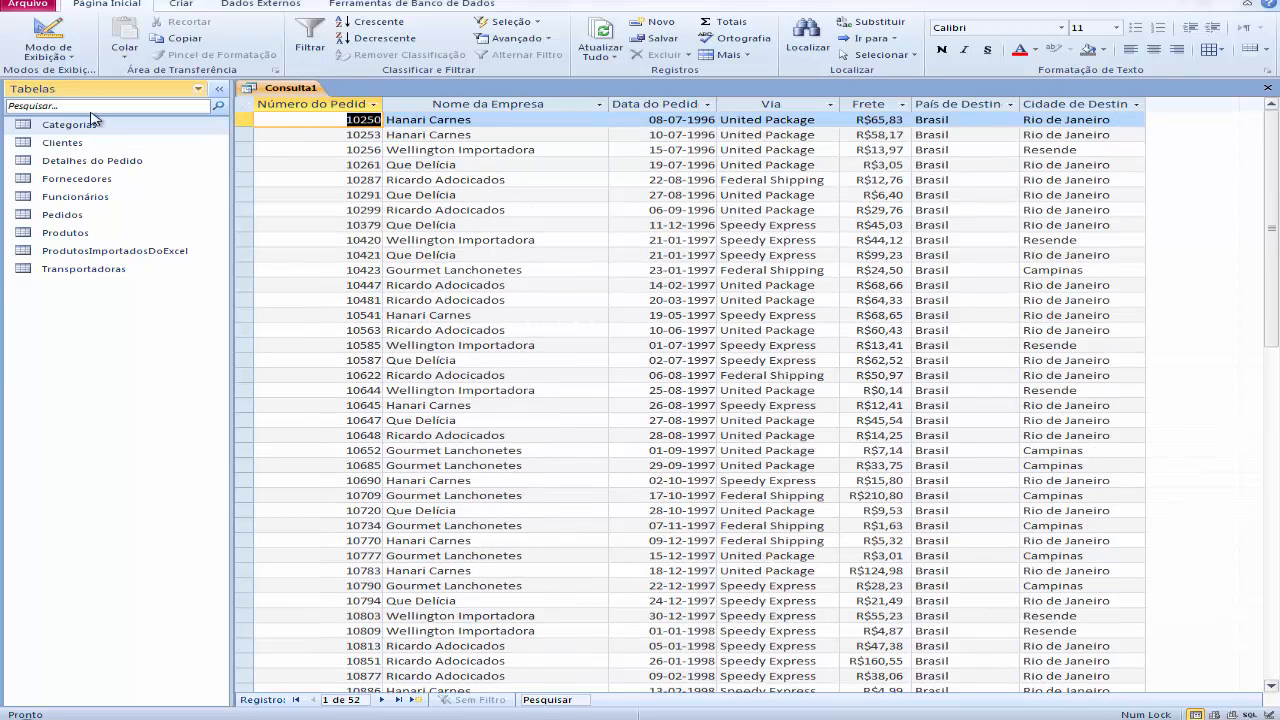
left_click(72, 58)
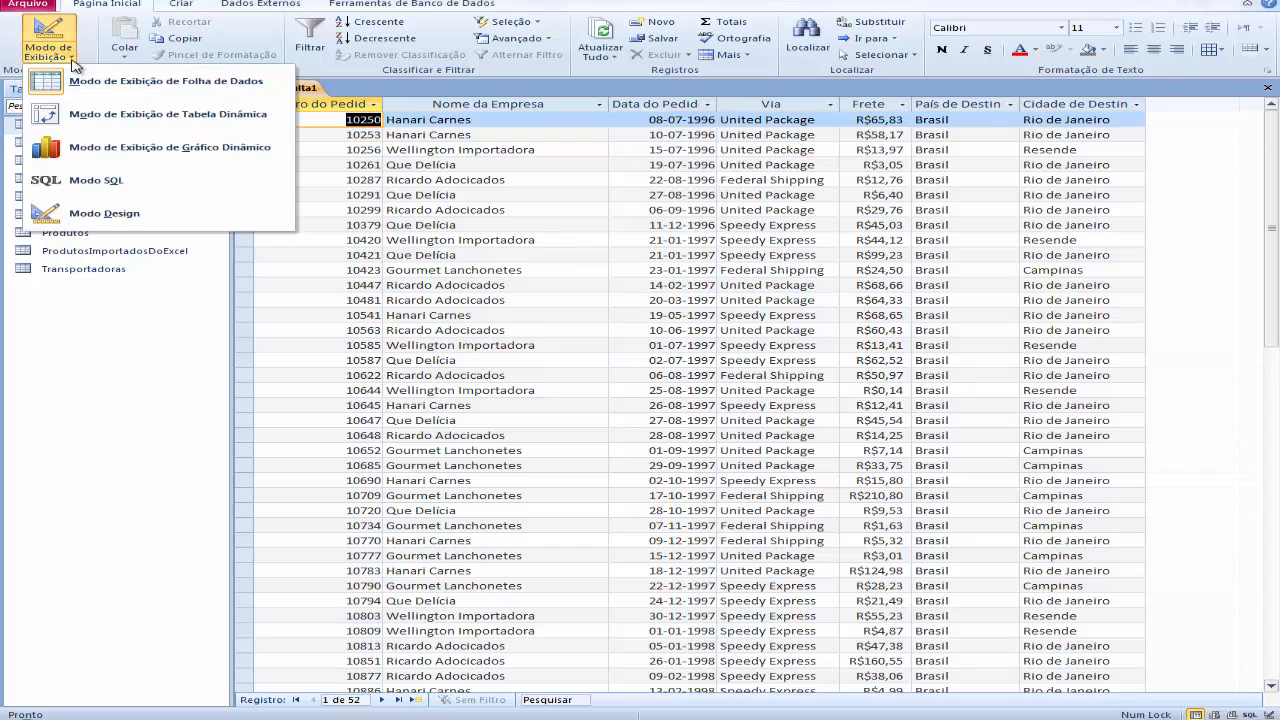
left_click(74, 212)
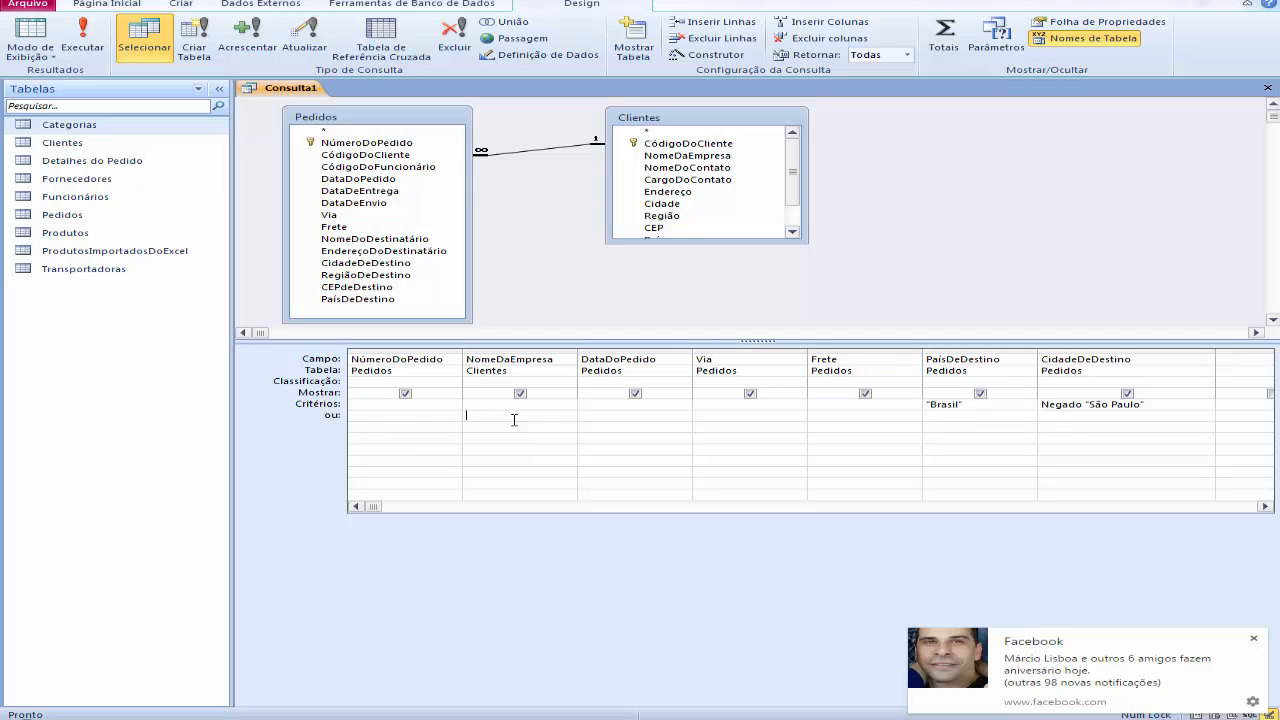
- Widen the NomeDaEmpresa column and enter Like [aeiouáéíóú]* as its alternative criterion through the Zoom box
left_click(1255, 640)
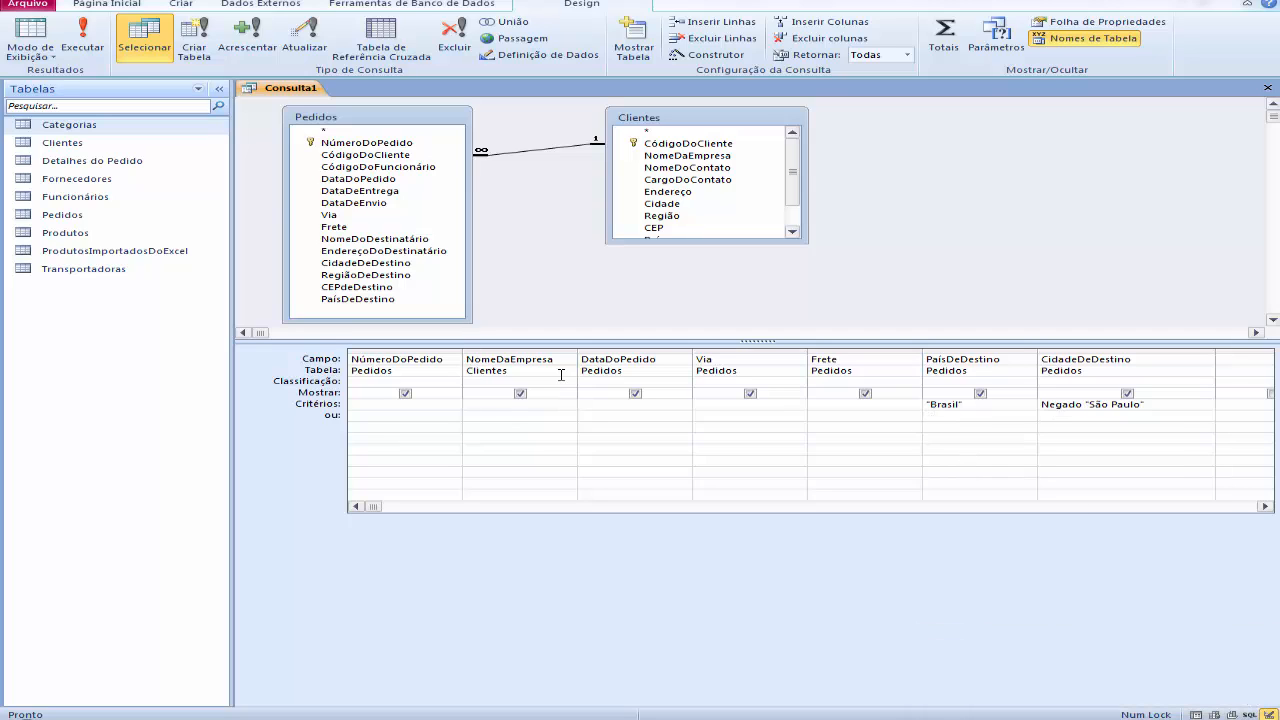
left_click_drag(575, 352, 695, 352)
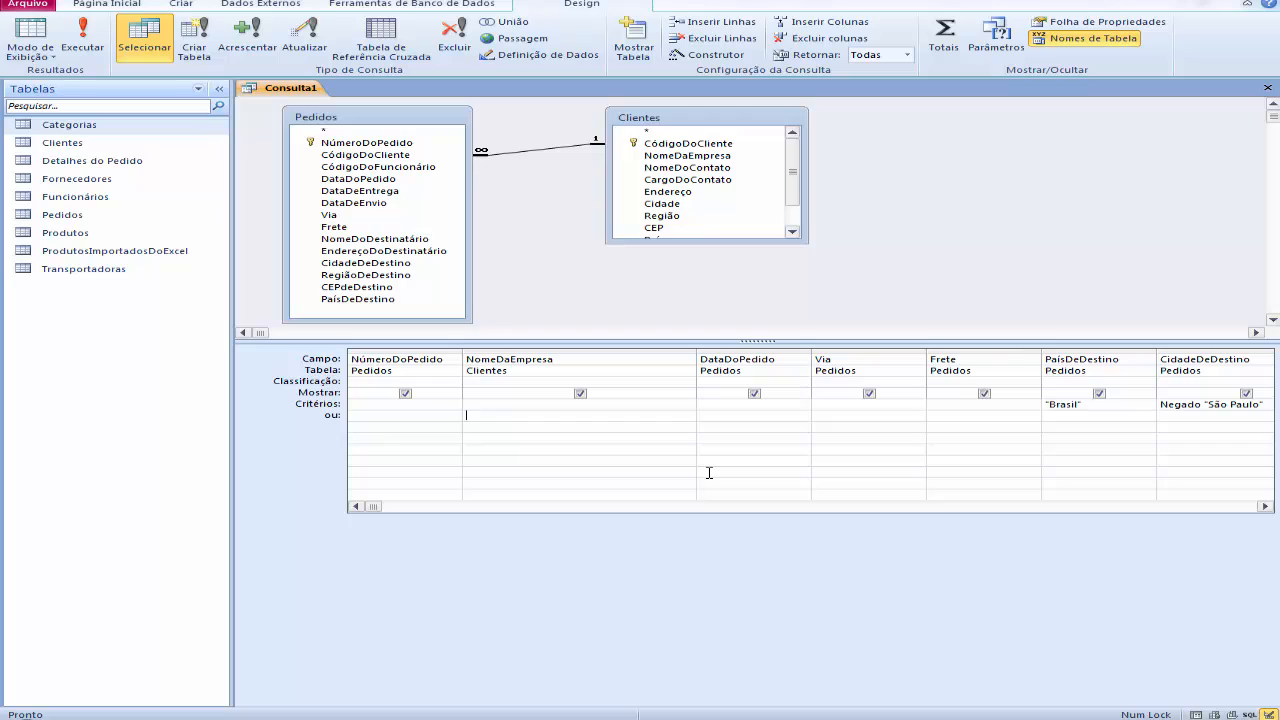
right_click(480, 417)
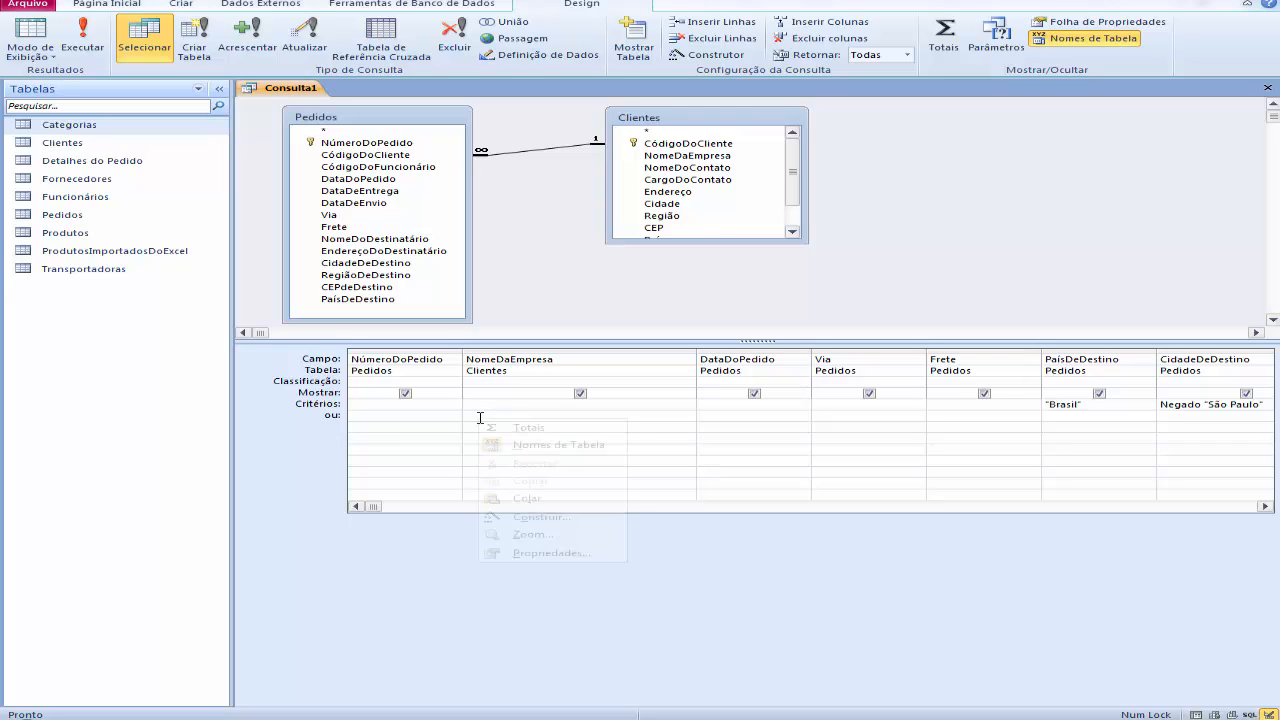
left_click(532, 535)
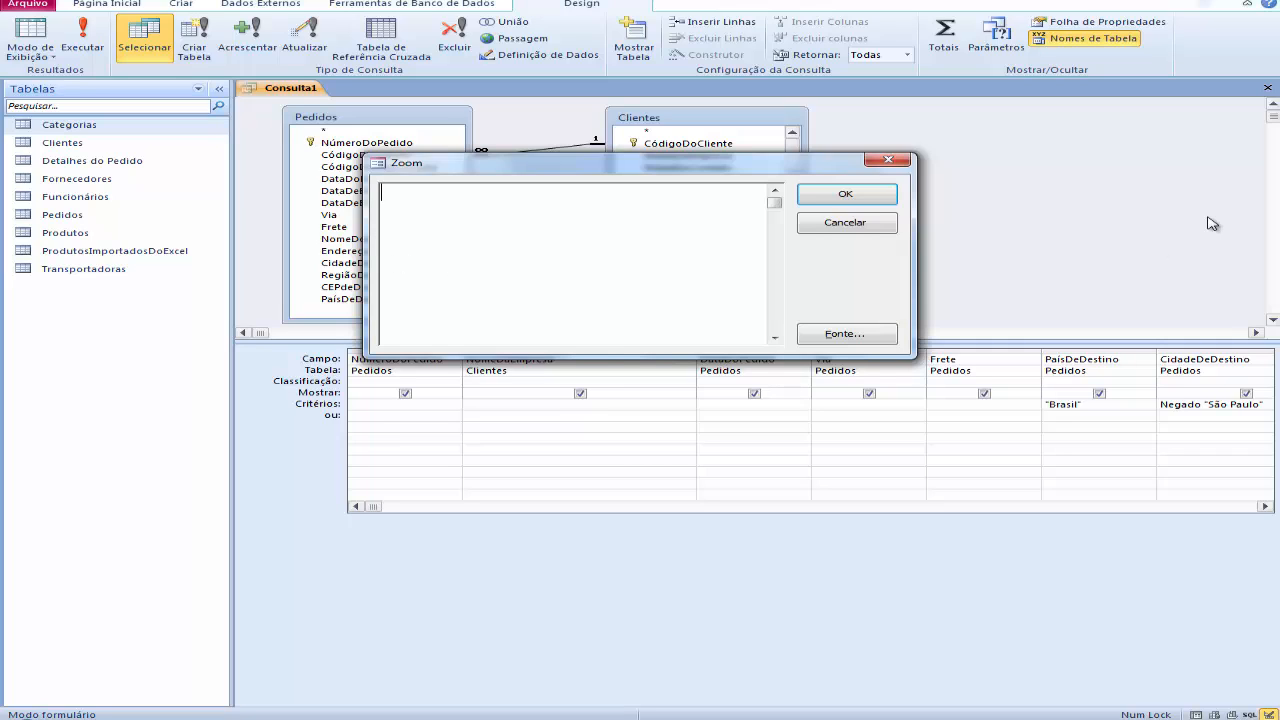
type("Like")
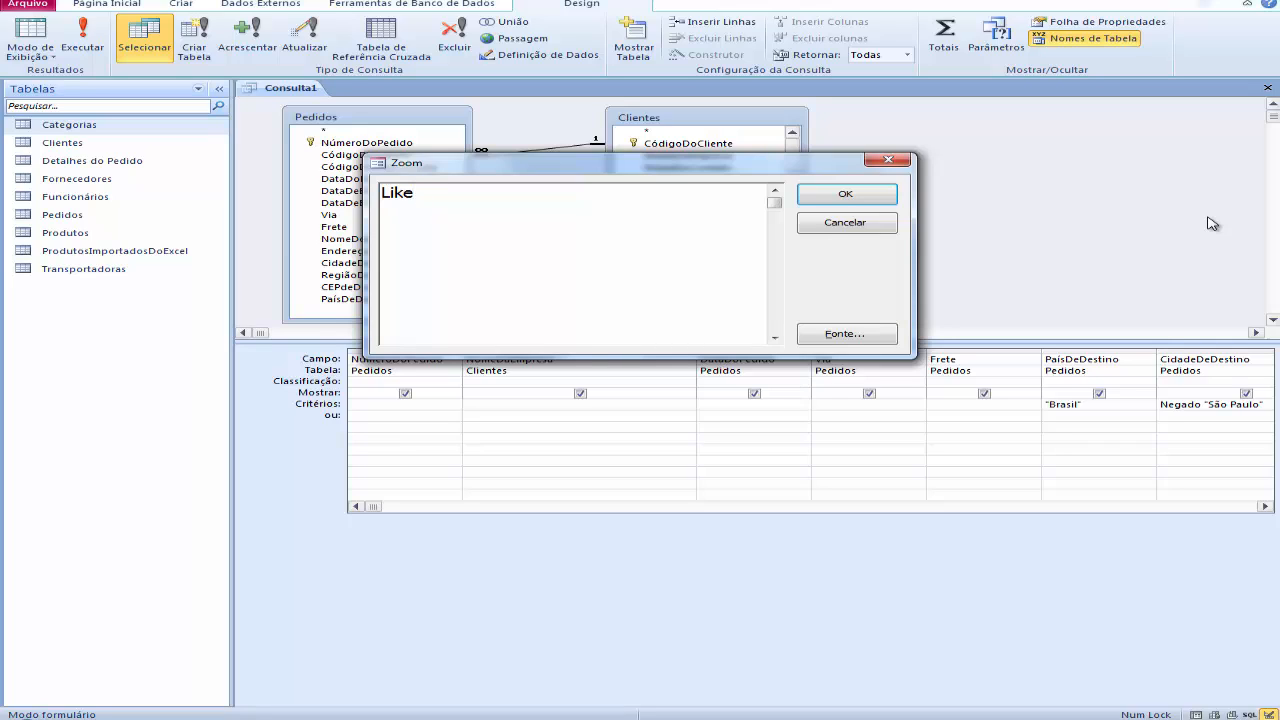
type(" [aeiouáéíóú]")
type("*")
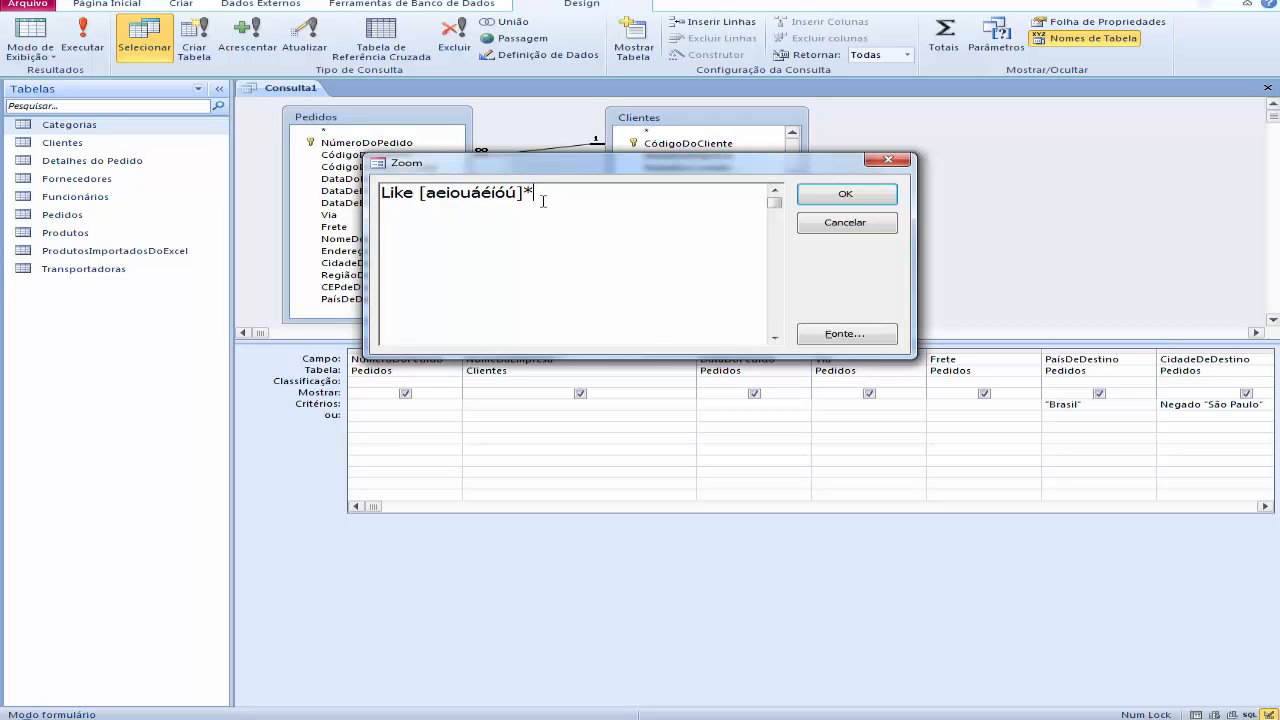
left_click(837, 197)
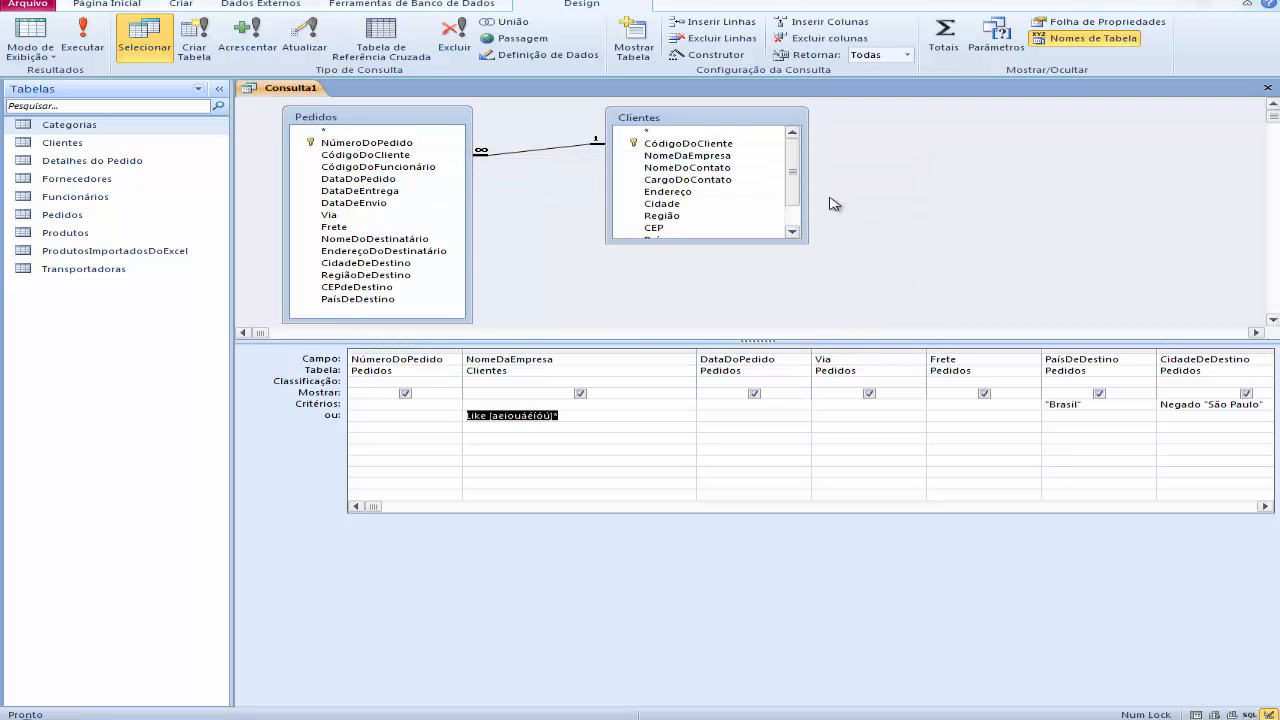
- Enclose the pattern [aeiouáéíóú]* in quotation marks in the NomeDaEmpresa alternative criterion
left_click(500, 433)
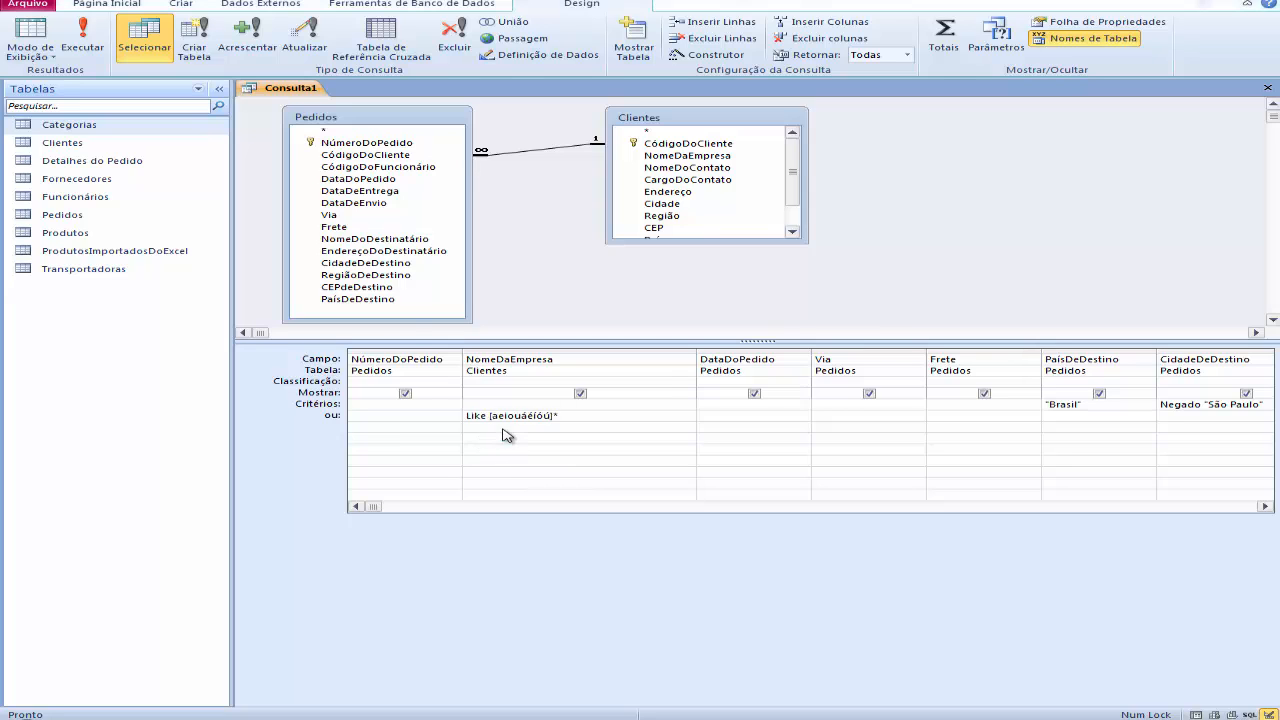
left_click(641, 387)
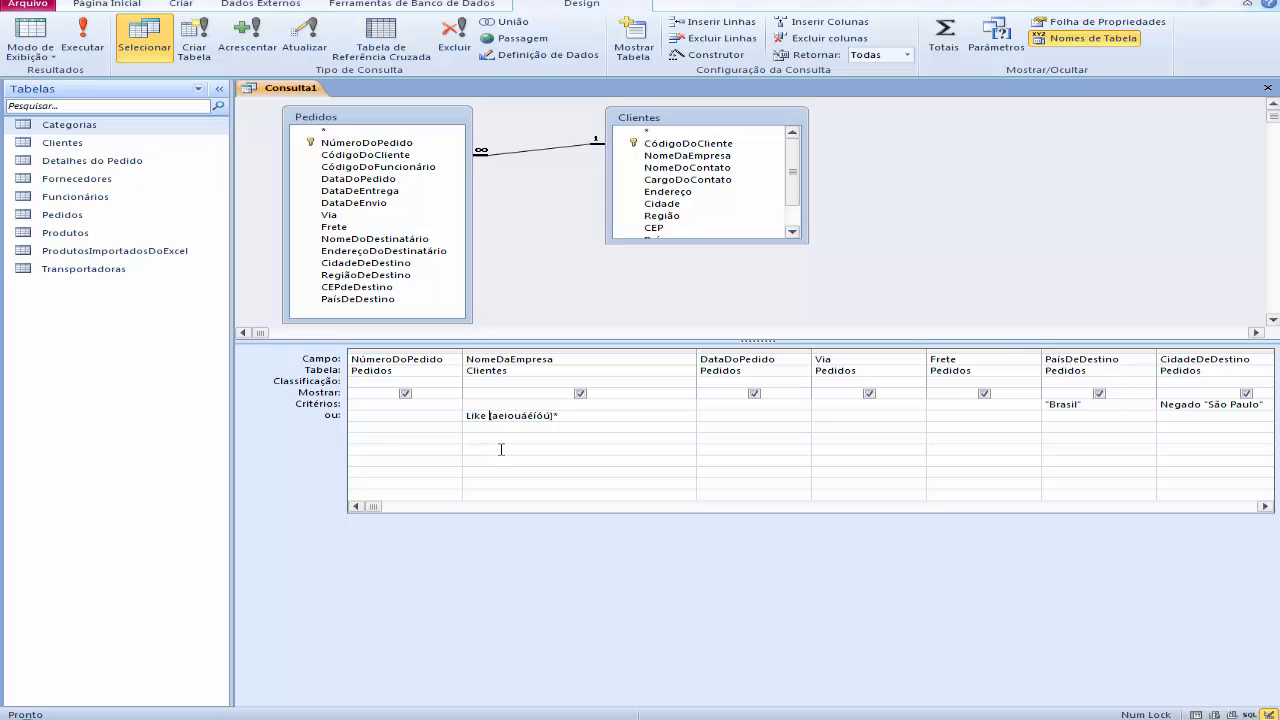
type("\"")
type("\"")
key("Tab")
- Examine the bracketed vowel list and wildcard of the NomeDaEmpresa criterion in the Zoom box
right_click(530, 417)
left_click(578, 536)
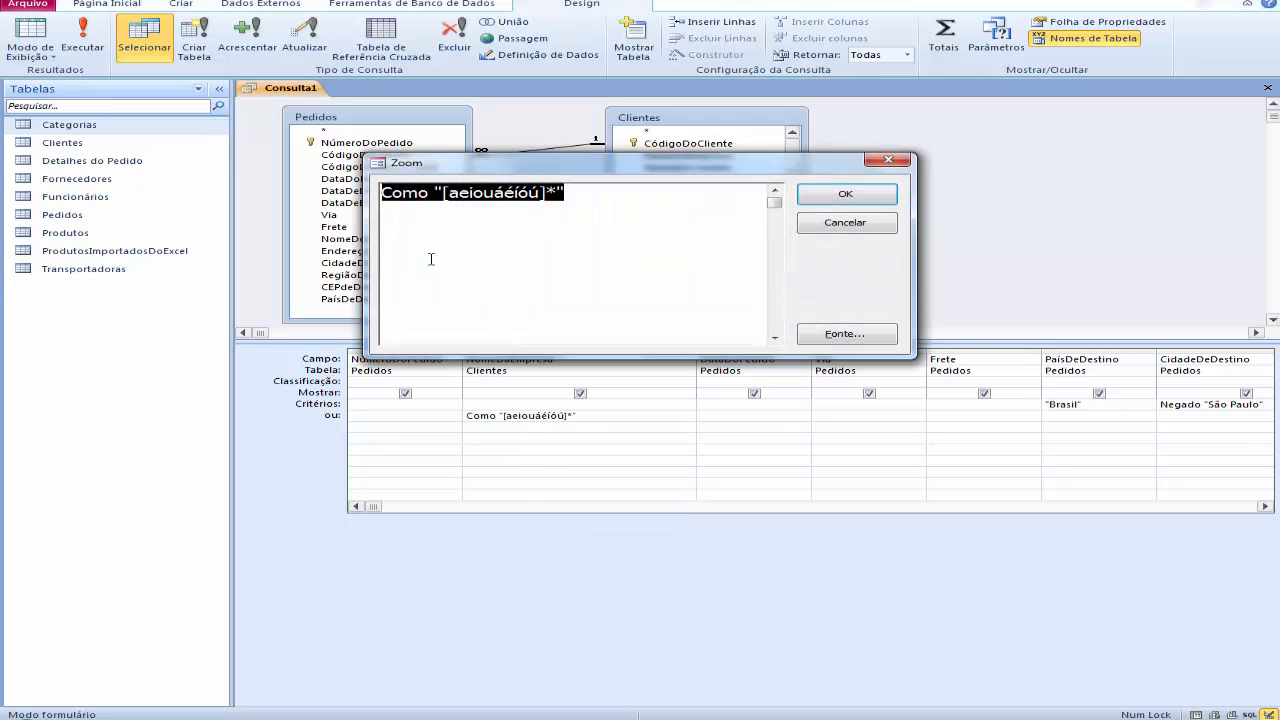
left_click(406, 246)
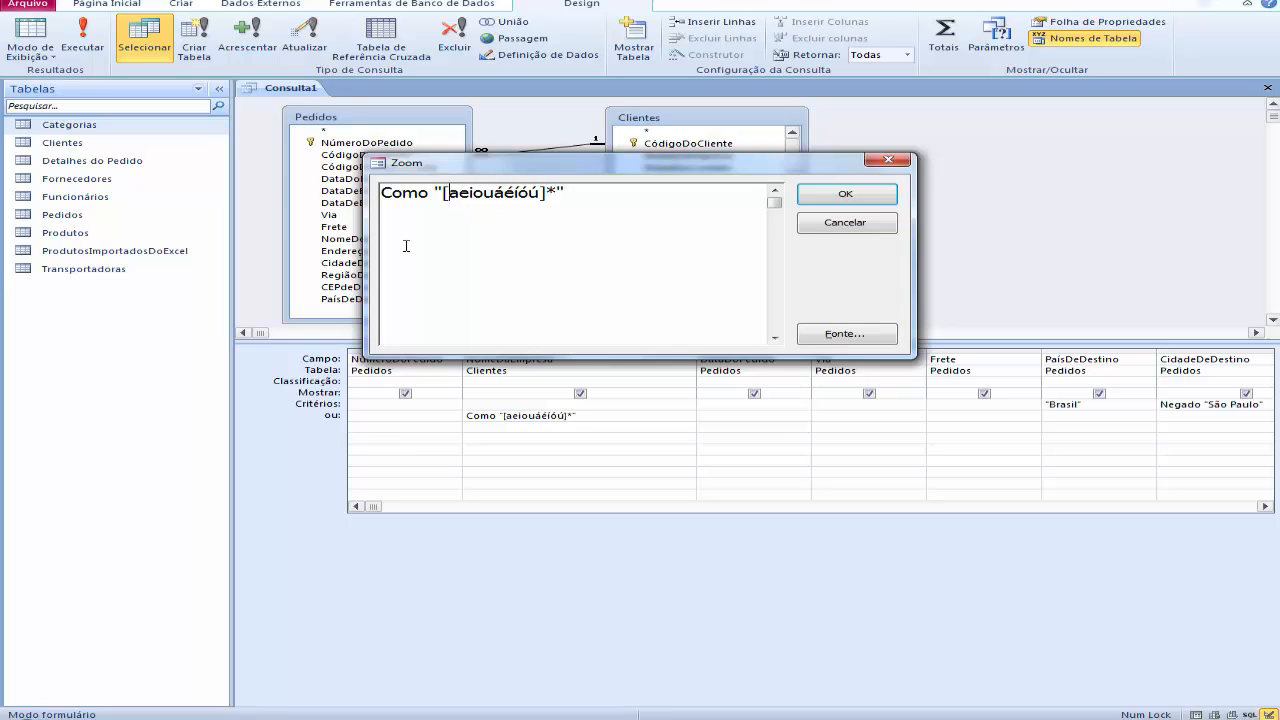
key("shift+Right")
key("shift+Right")
key("shift+Right")
key("Right")
key("Right")
key("Right")
left_click(847, 194)
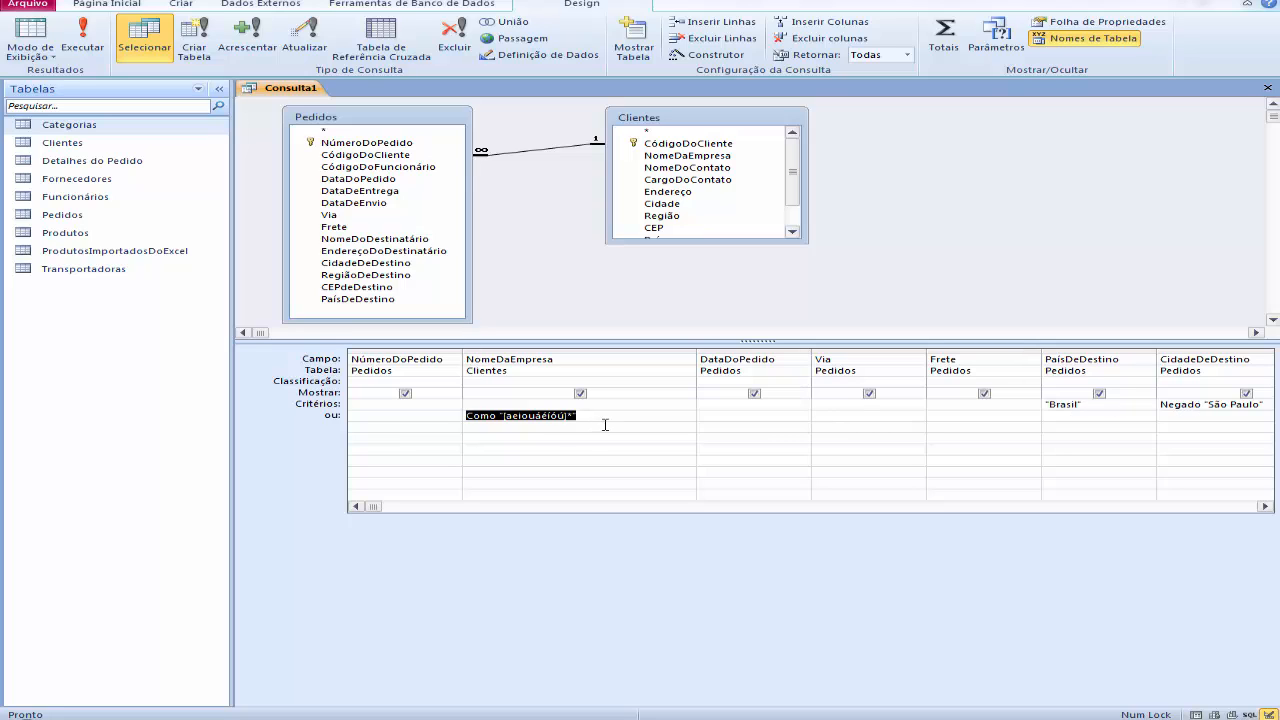
left_click(608, 417)
left_click(571, 429)
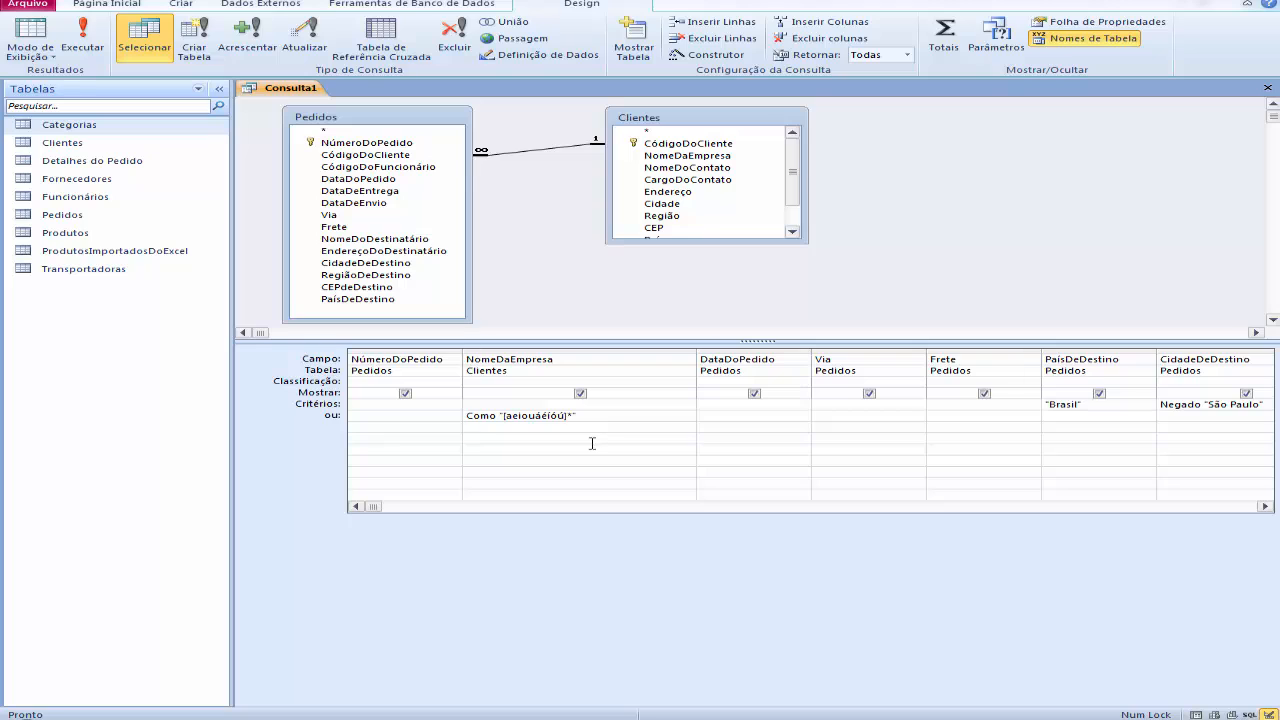
left_click(592, 430)
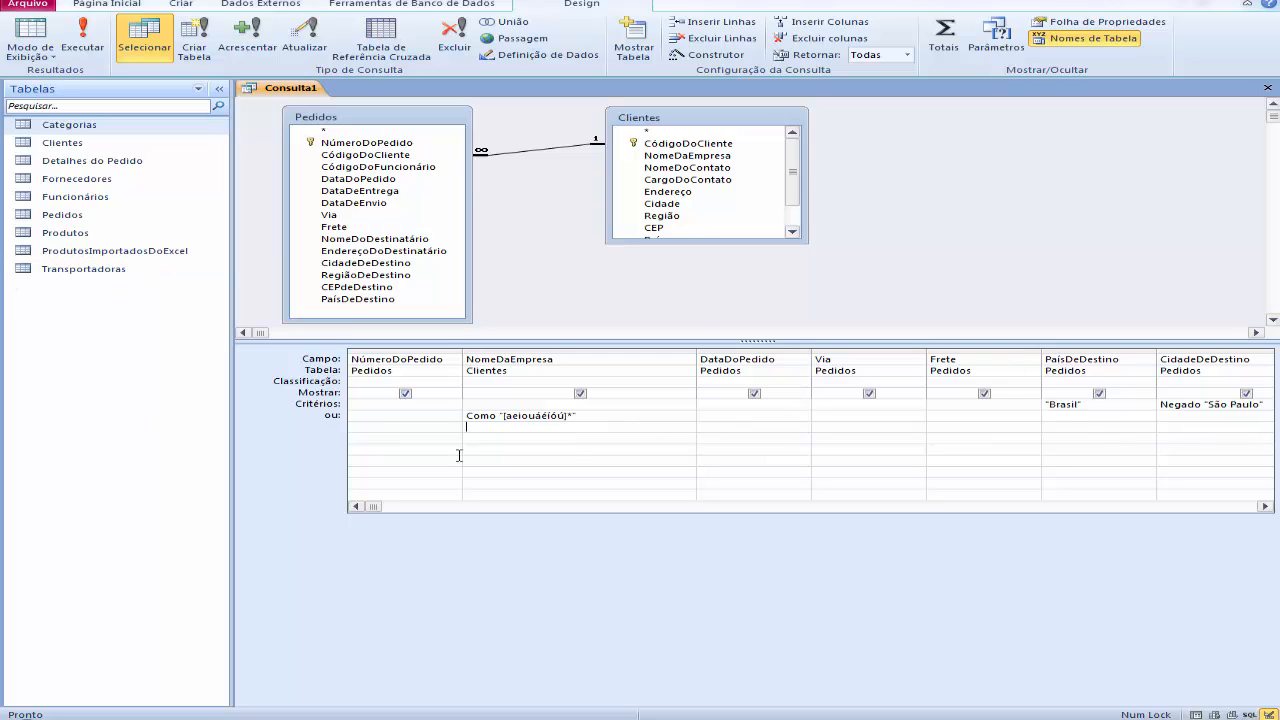
- Show the query in datasheet view and examine which company names, countries and cities meet the combined criteria
left_click(42, 40)
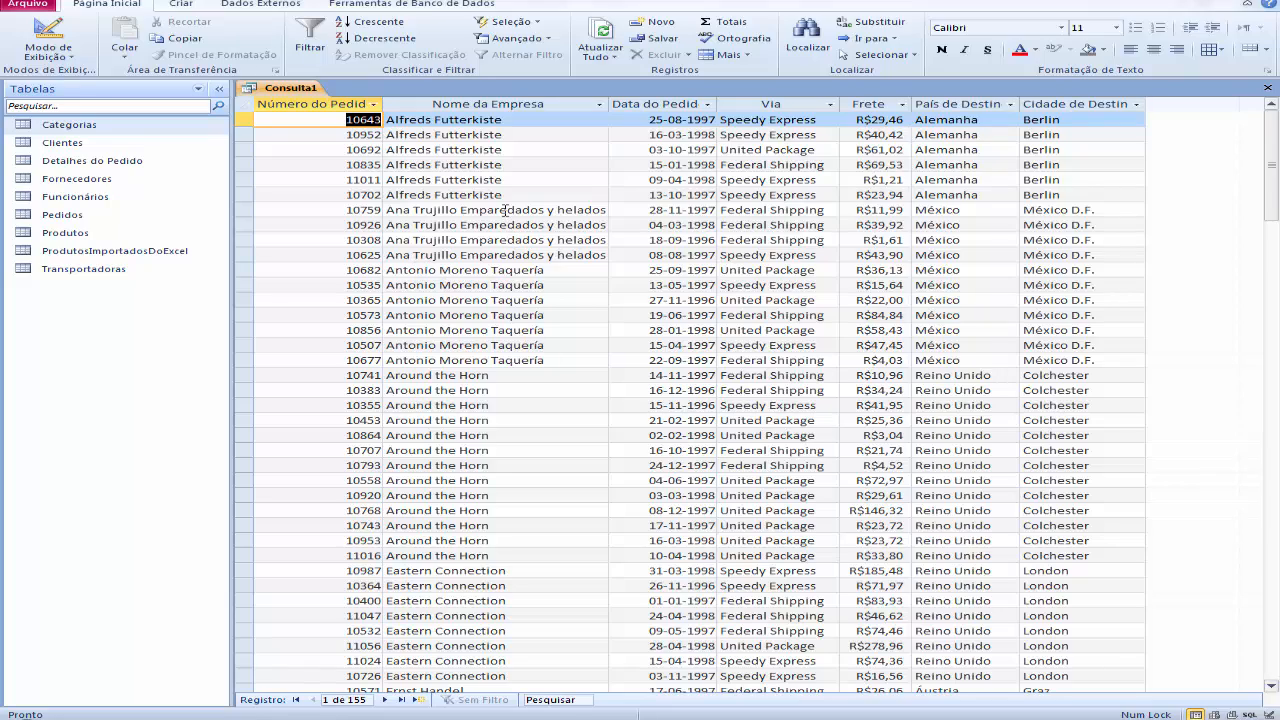
scroll(505, 210, "down", 12)
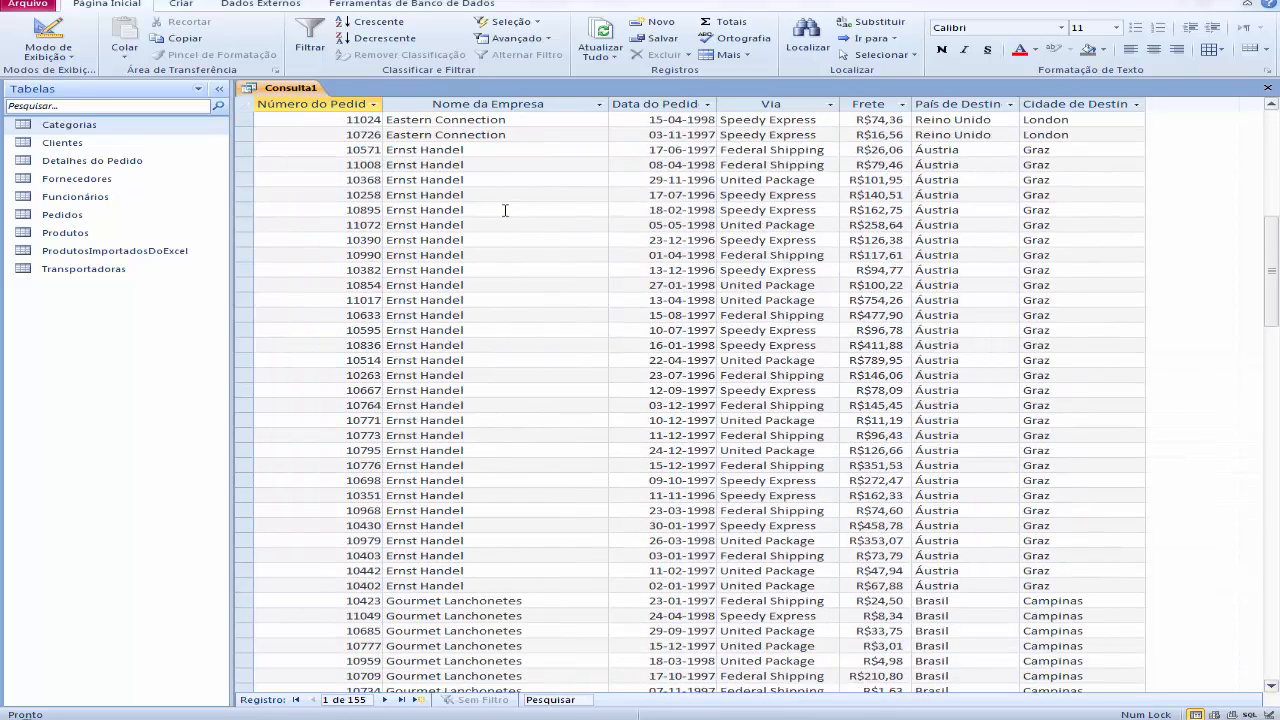
scroll(505, 210, "down", 10)
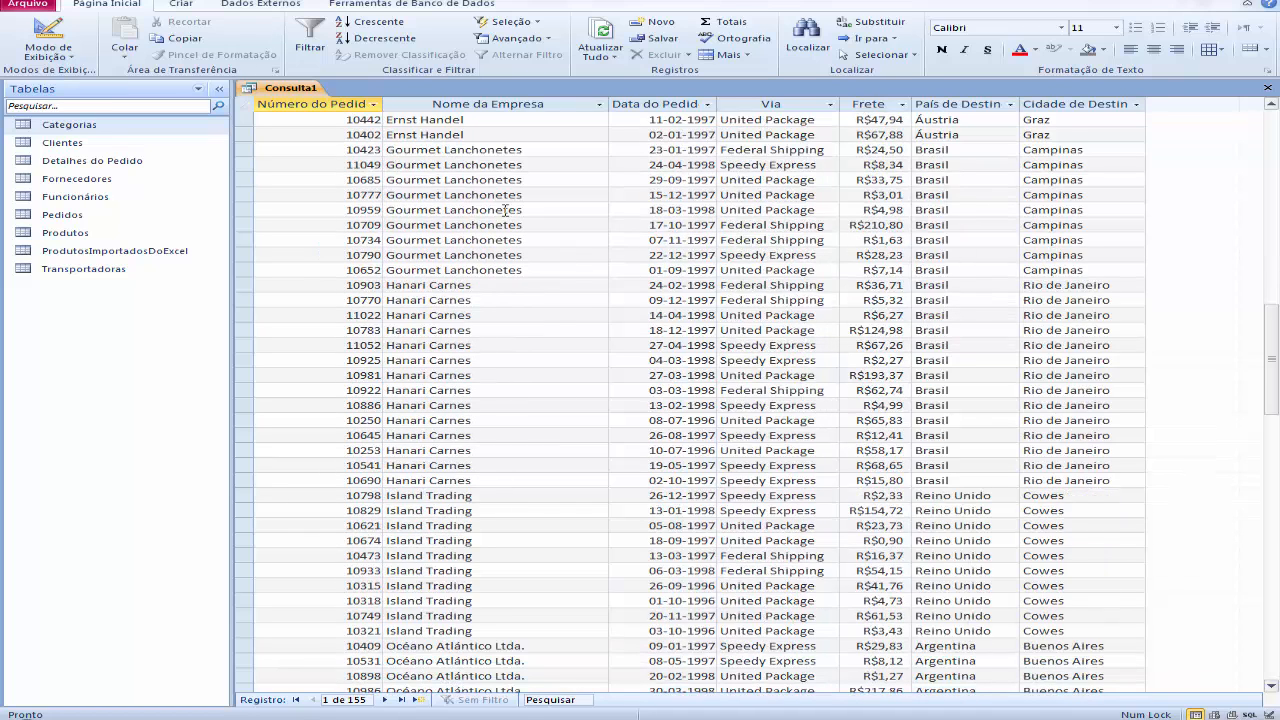
scroll(505, 210, "up", 3)
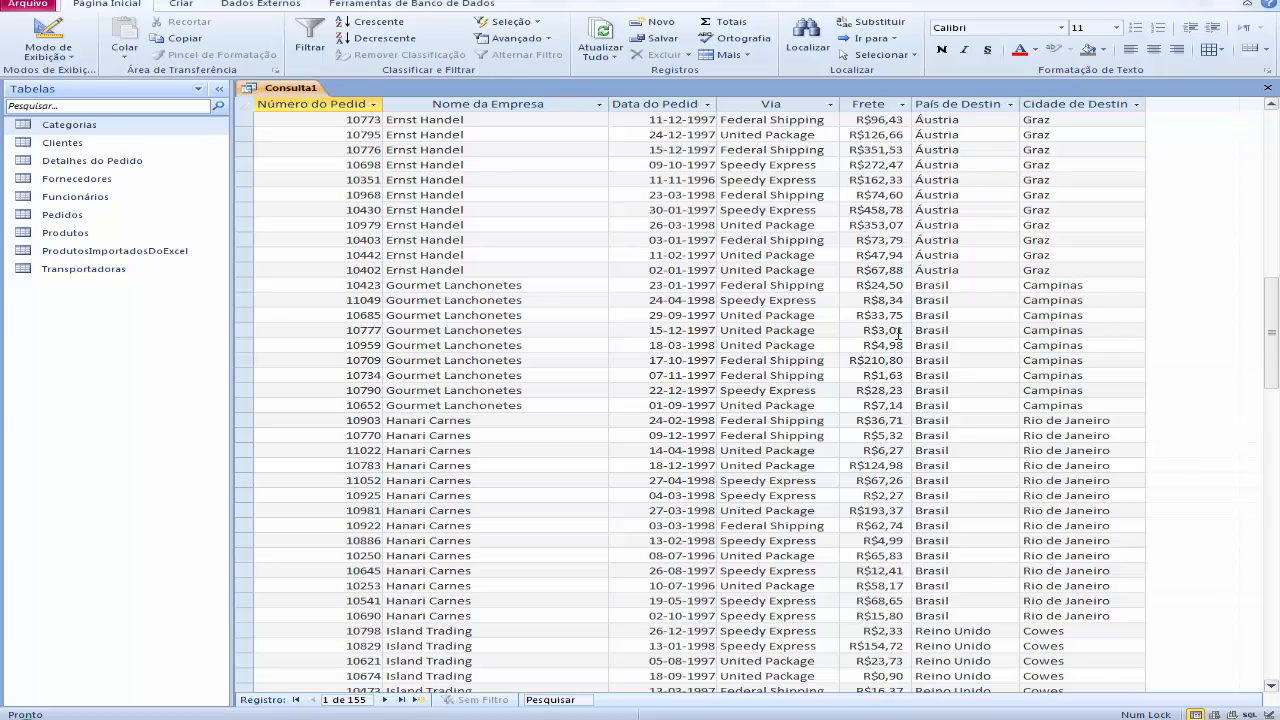
scroll(898, 334, "down", 11)
scroll(552, 330, "up", 11)
scroll(1097, 317, "down", 10)
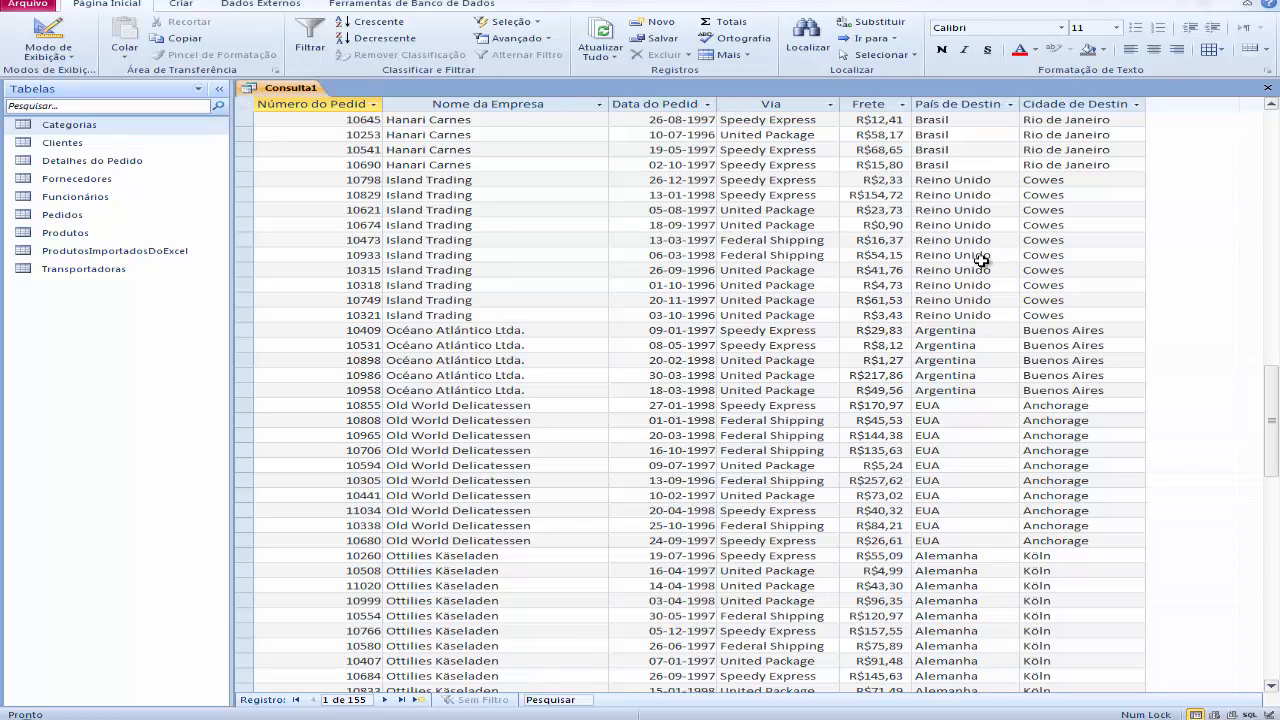
scroll(1045, 260, "down", 10)
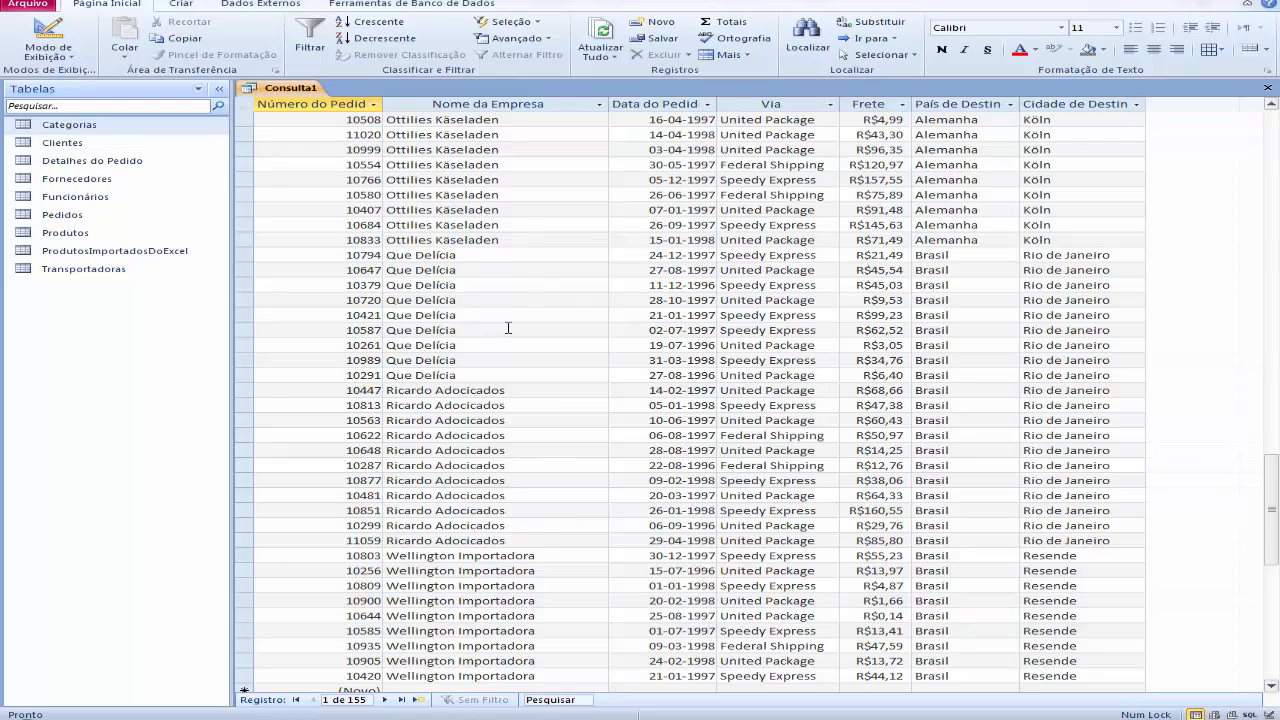
scroll(509, 330, "down", 4)
scroll(509, 331, "up", 13)
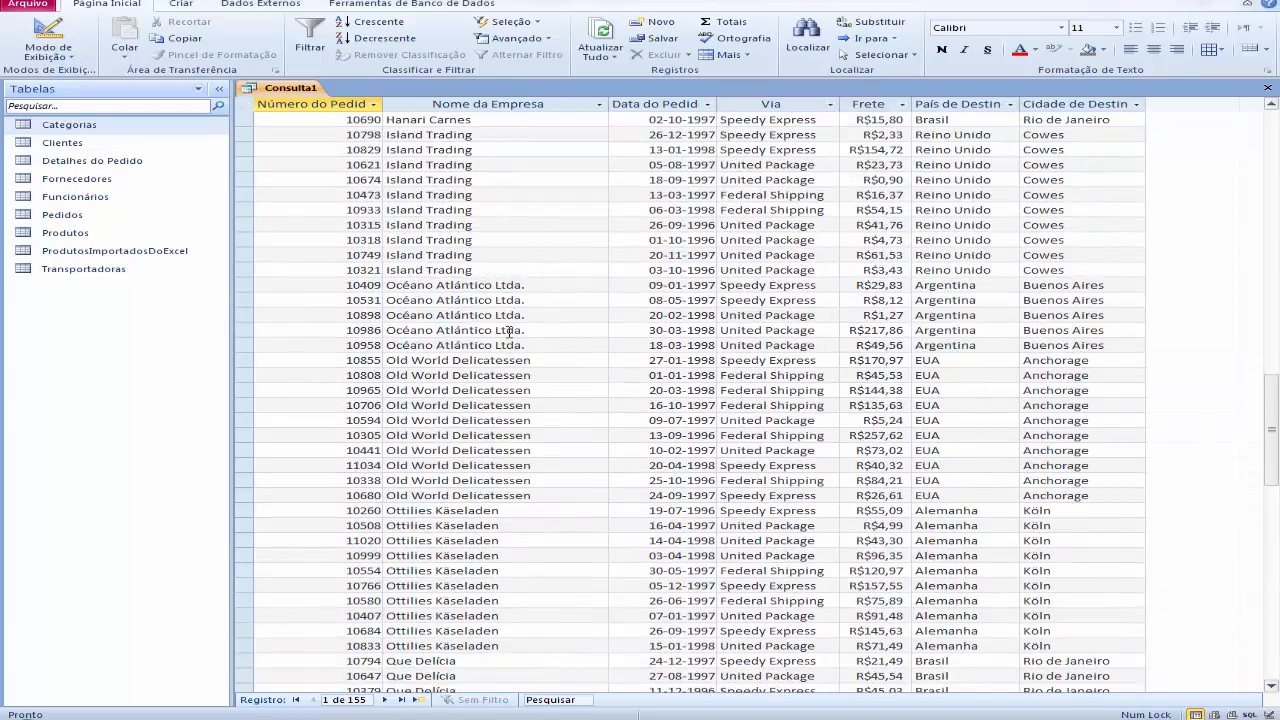
scroll(509, 331, "up", 15)
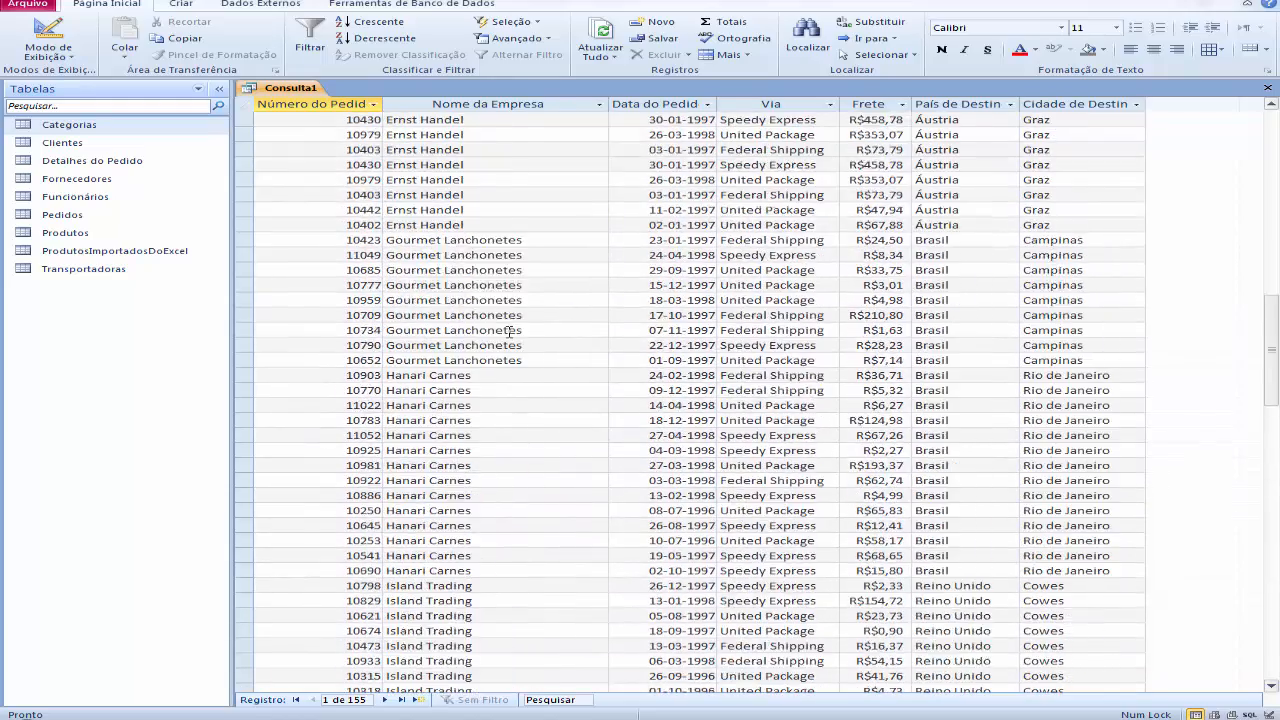
scroll(509, 331, "up", 18)
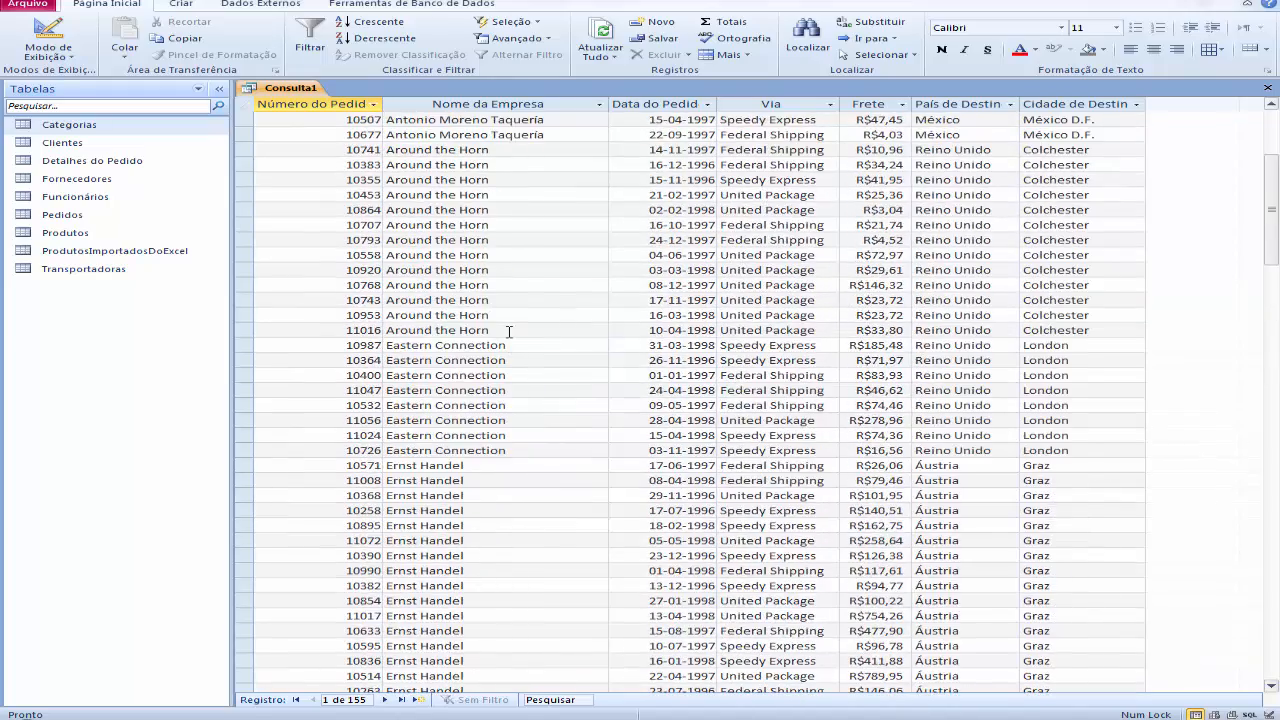
scroll(509, 331, "down", 11)
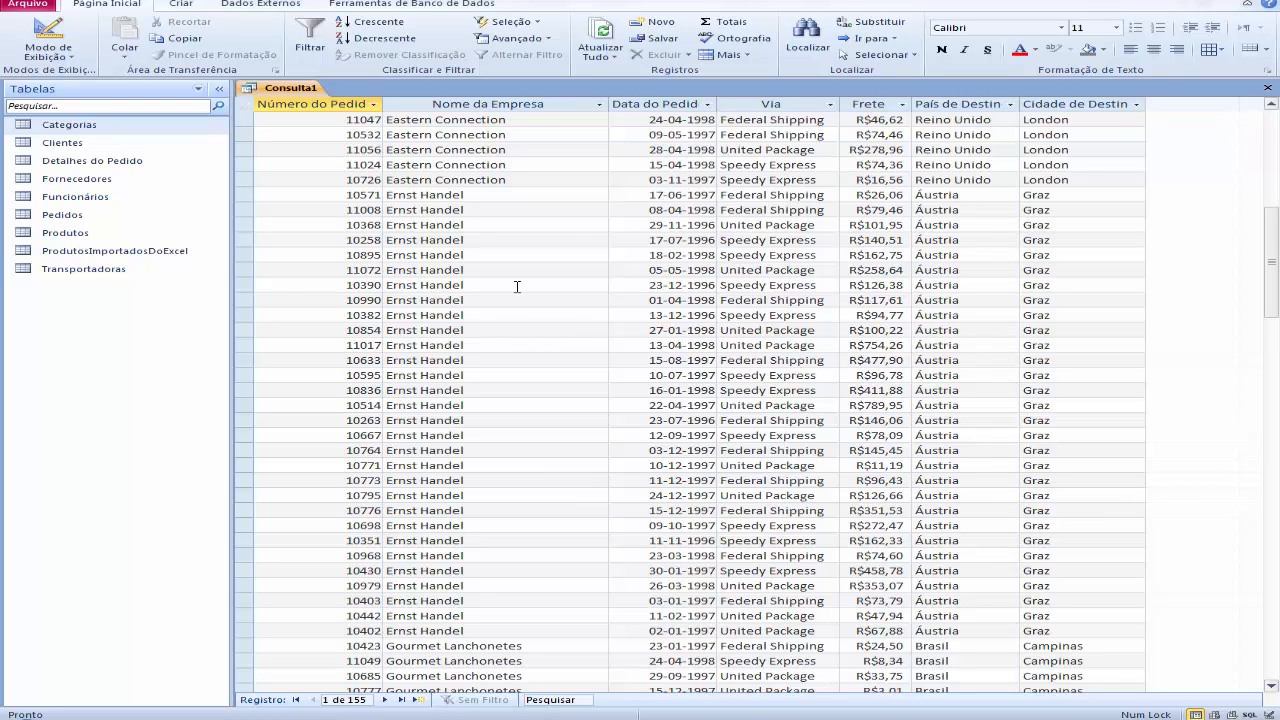
- Return the query to design view and review the bracketed vowel pattern of the NomeDaEmpresa alternative criterion in the Zoom box
scroll(329, 147, "up", 7)
left_click(48, 33)
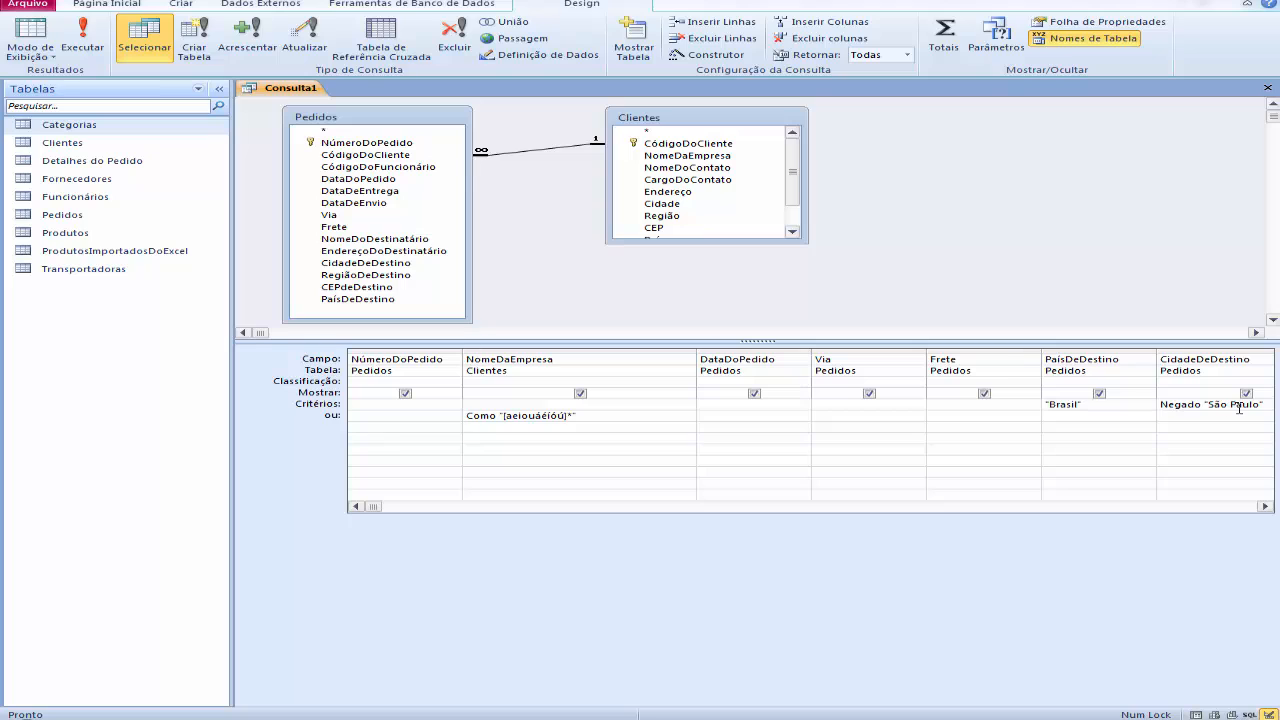
right_click(516, 418)
left_click(566, 532)
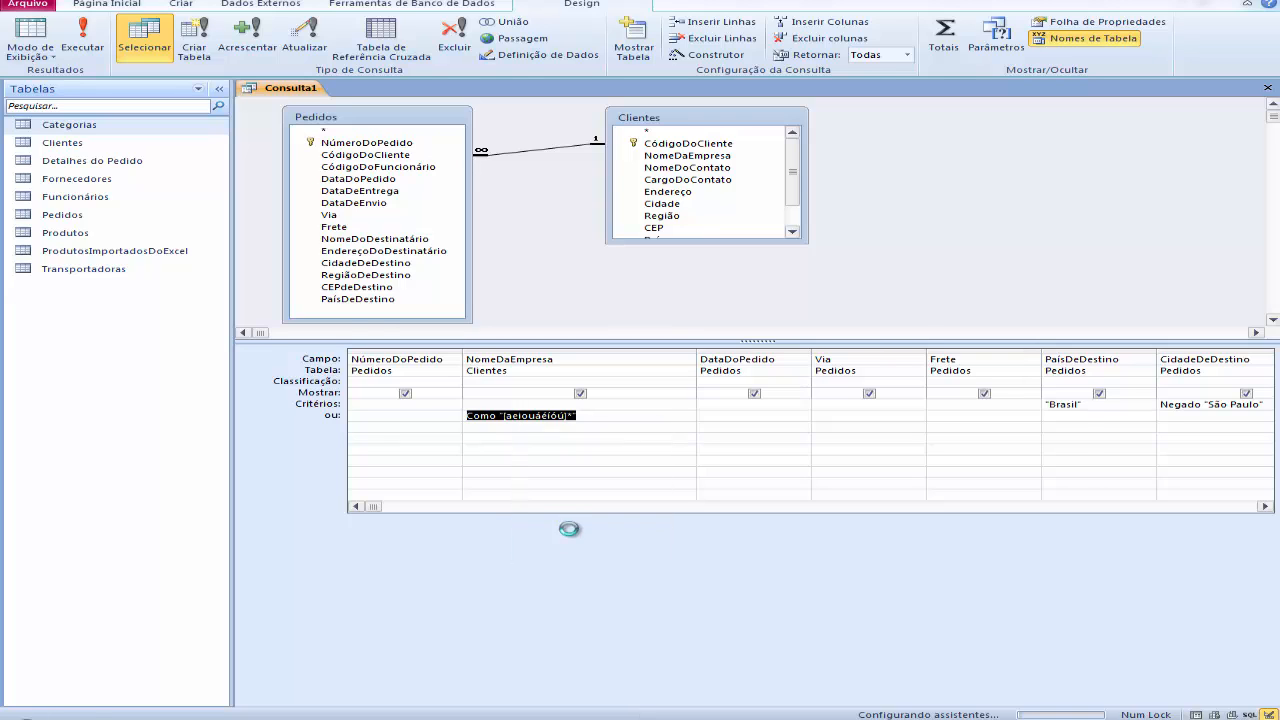
left_click(449, 196)
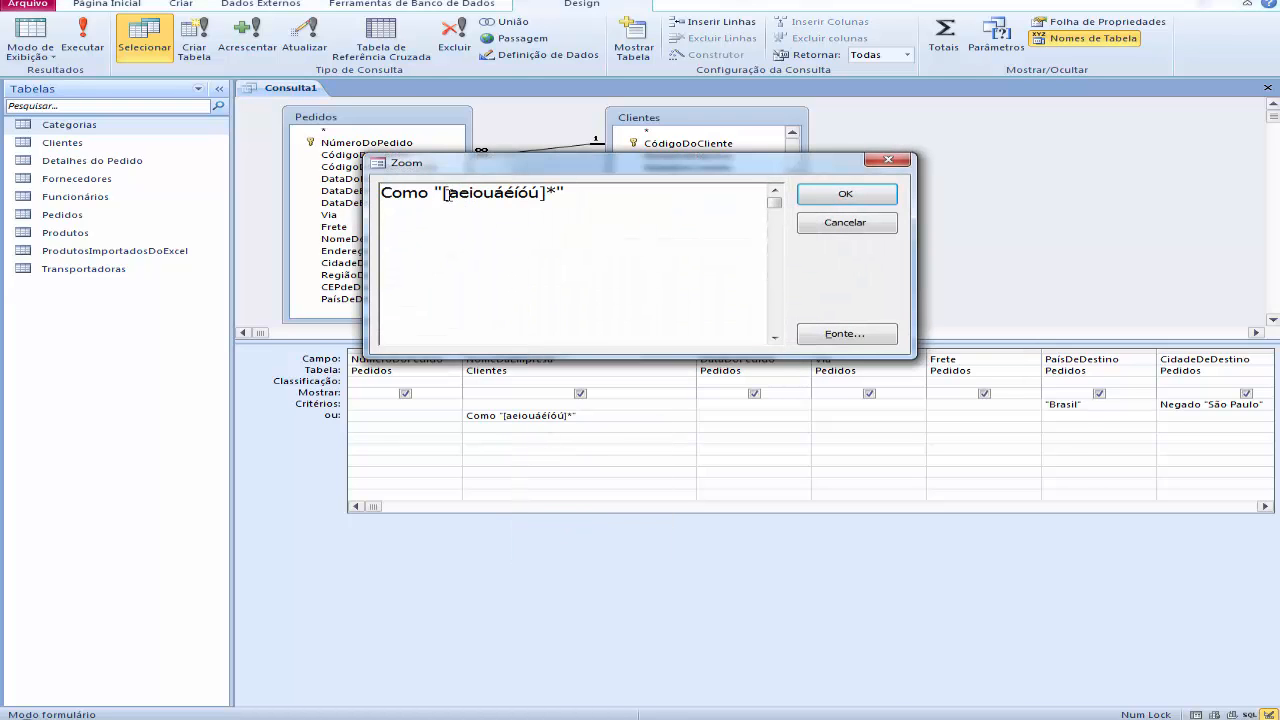
left_click_drag(448, 194, 540, 194)
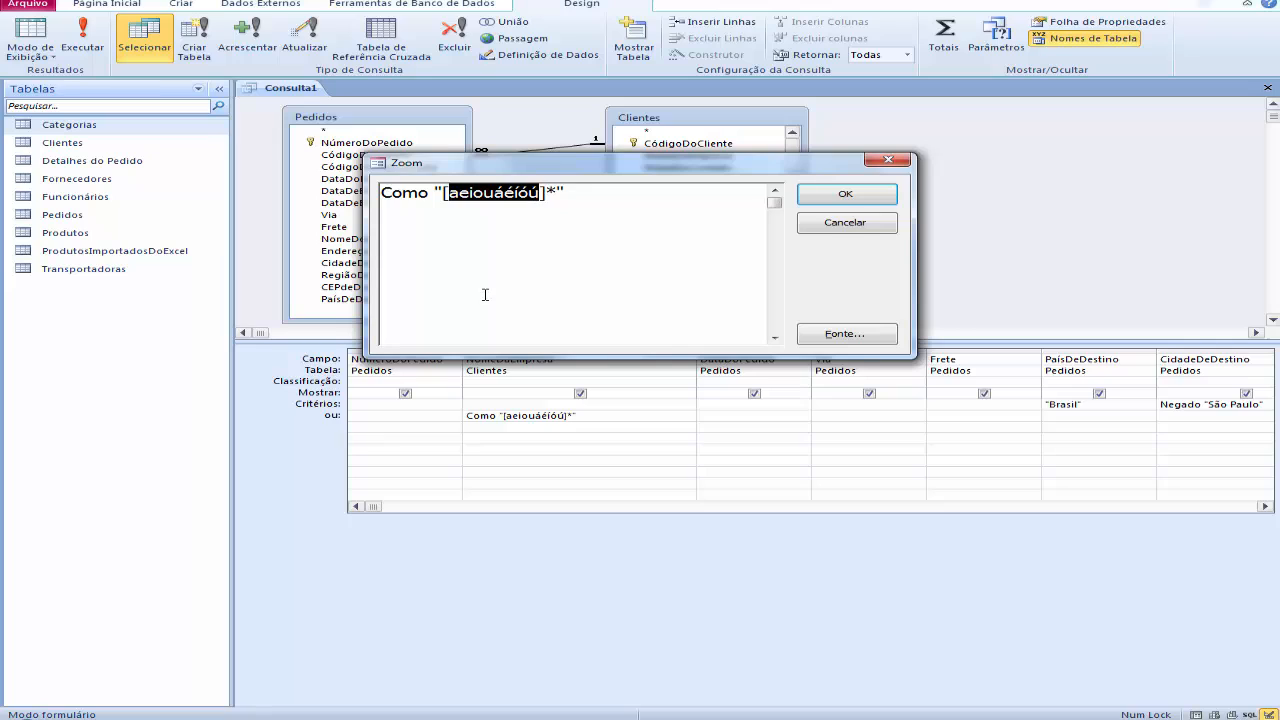
left_click(548, 194)
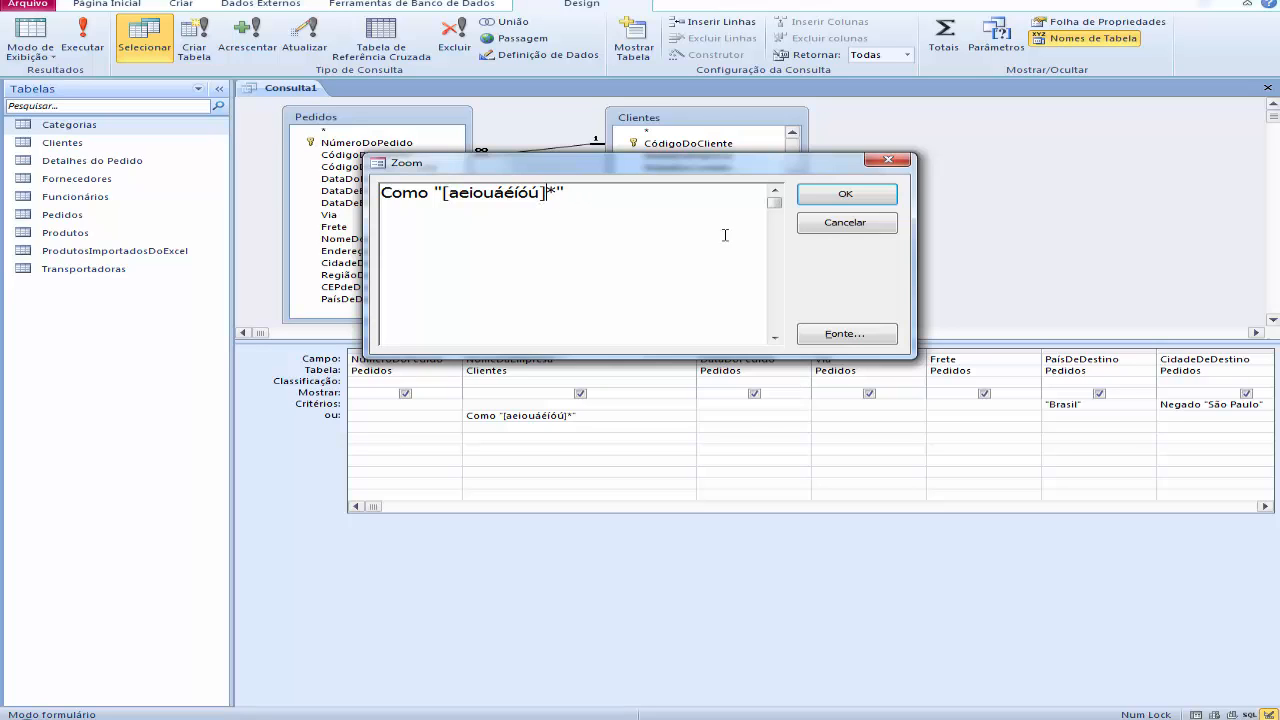
left_click(805, 194)
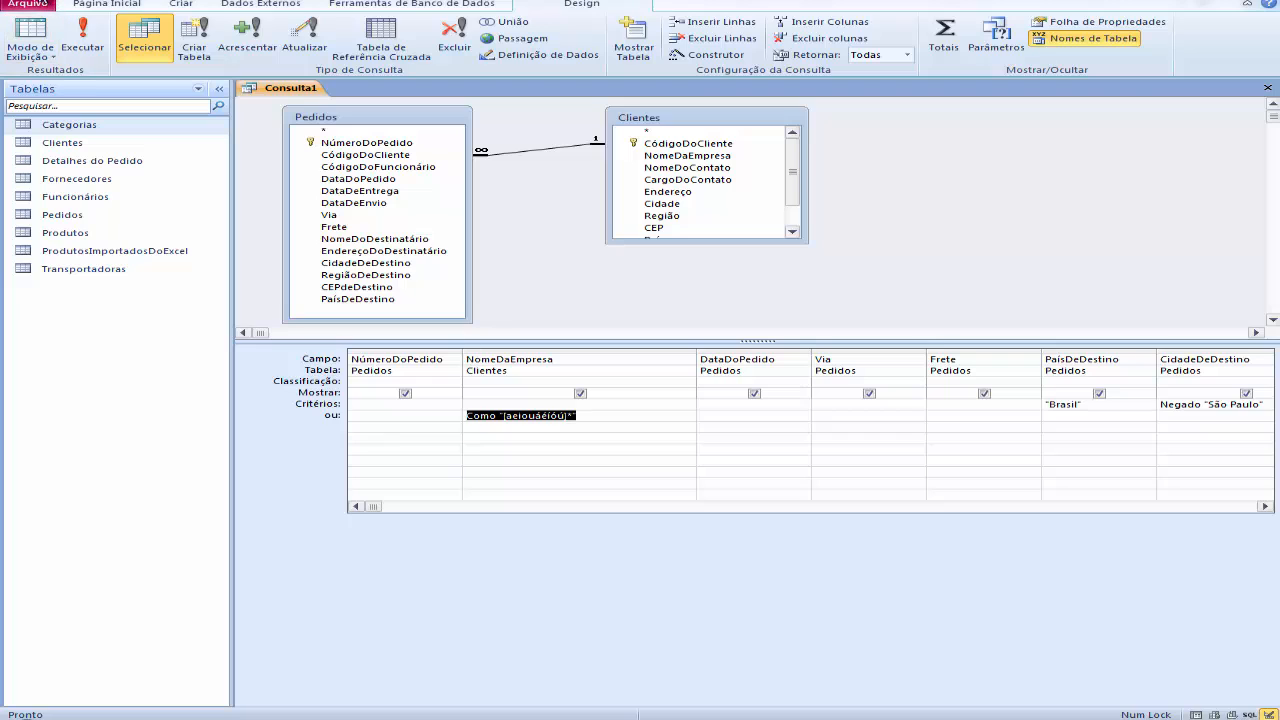
- Save the query as "Exercício - 04" and close it
key("ctrl+s")
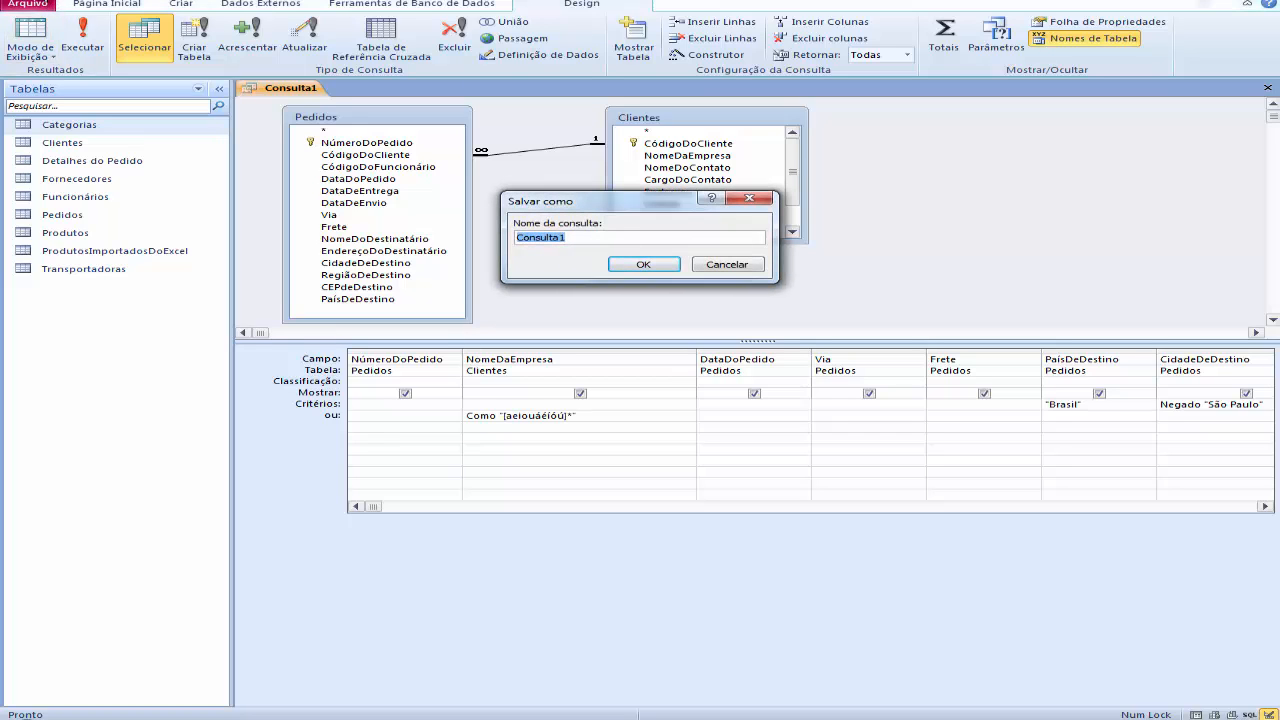
type("Exercício - 04")
left_click(640, 266)
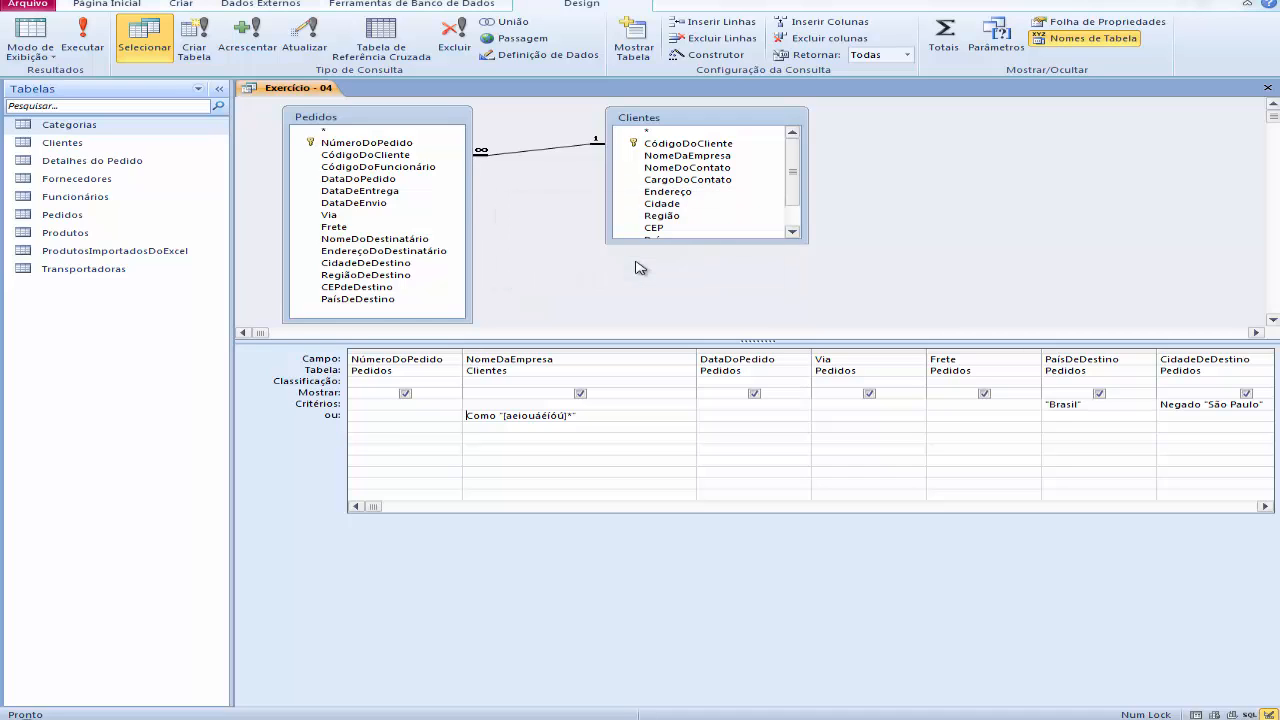
left_click(1267, 87)
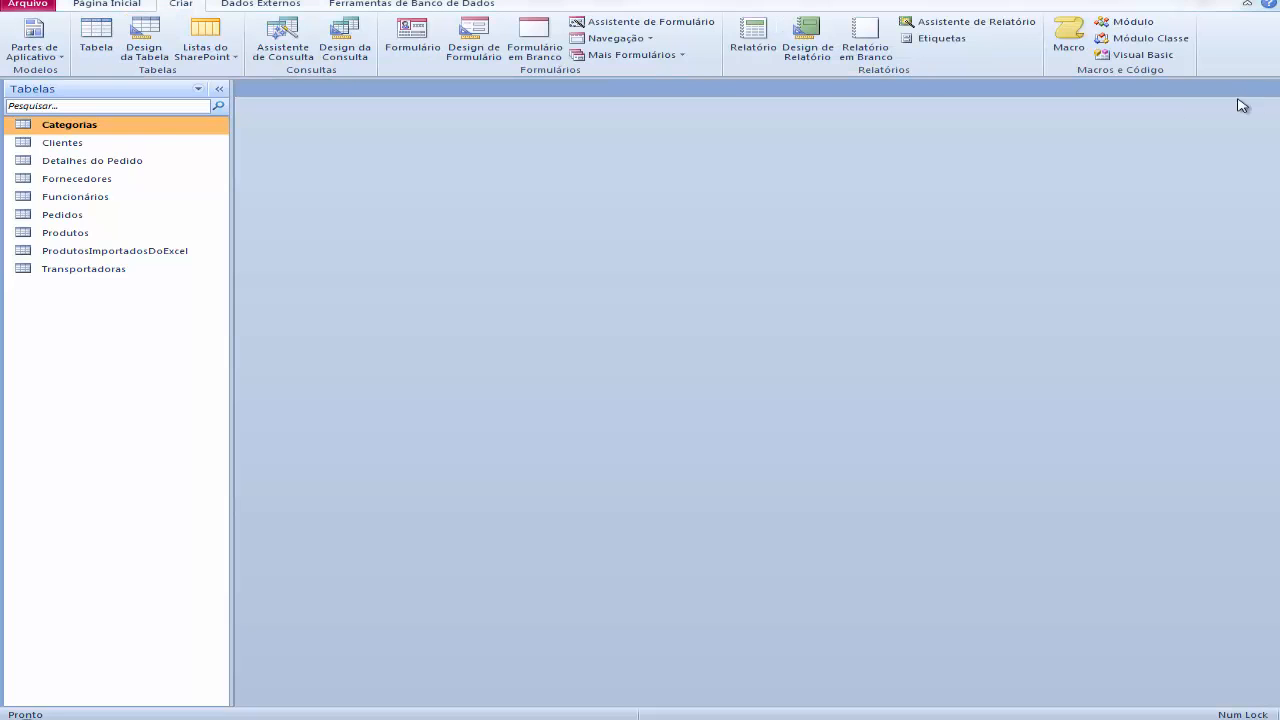
- List only the database's queries in the navigation pane and check the saved queries Exercício - 01 through Exercício - 04
left_click(86, 90)
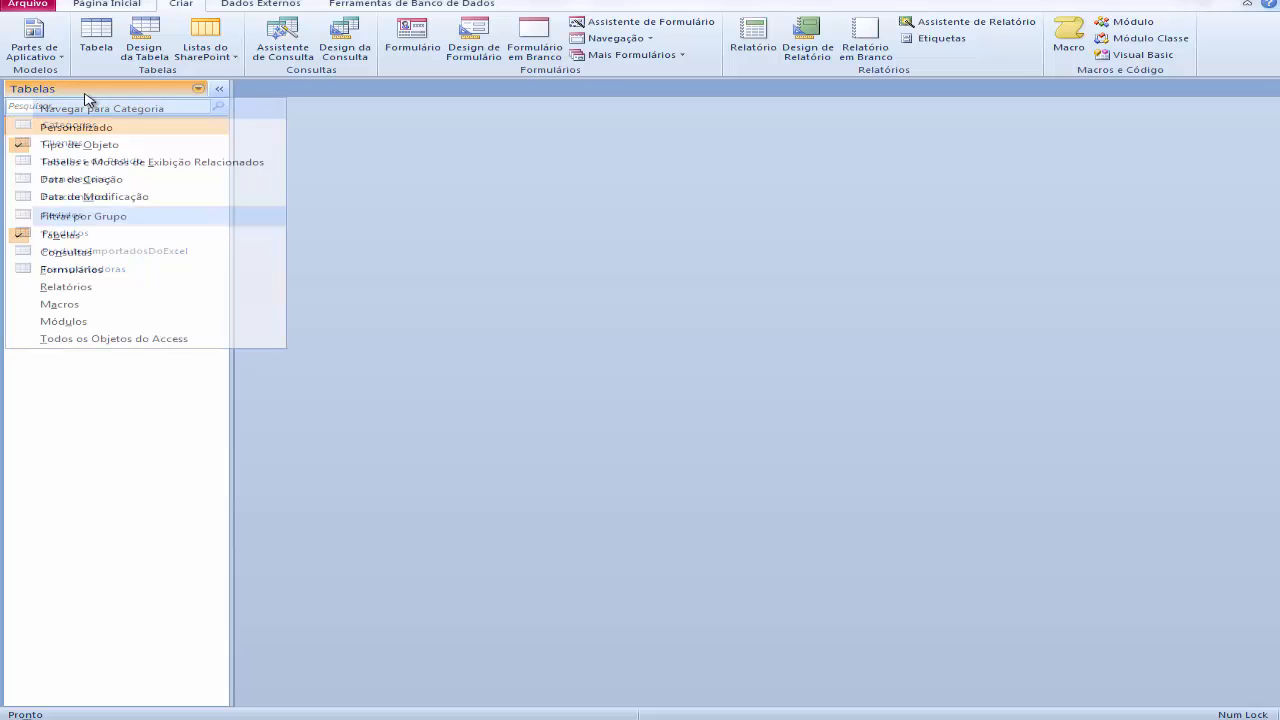
left_click(89, 252)
left_click(97, 216)
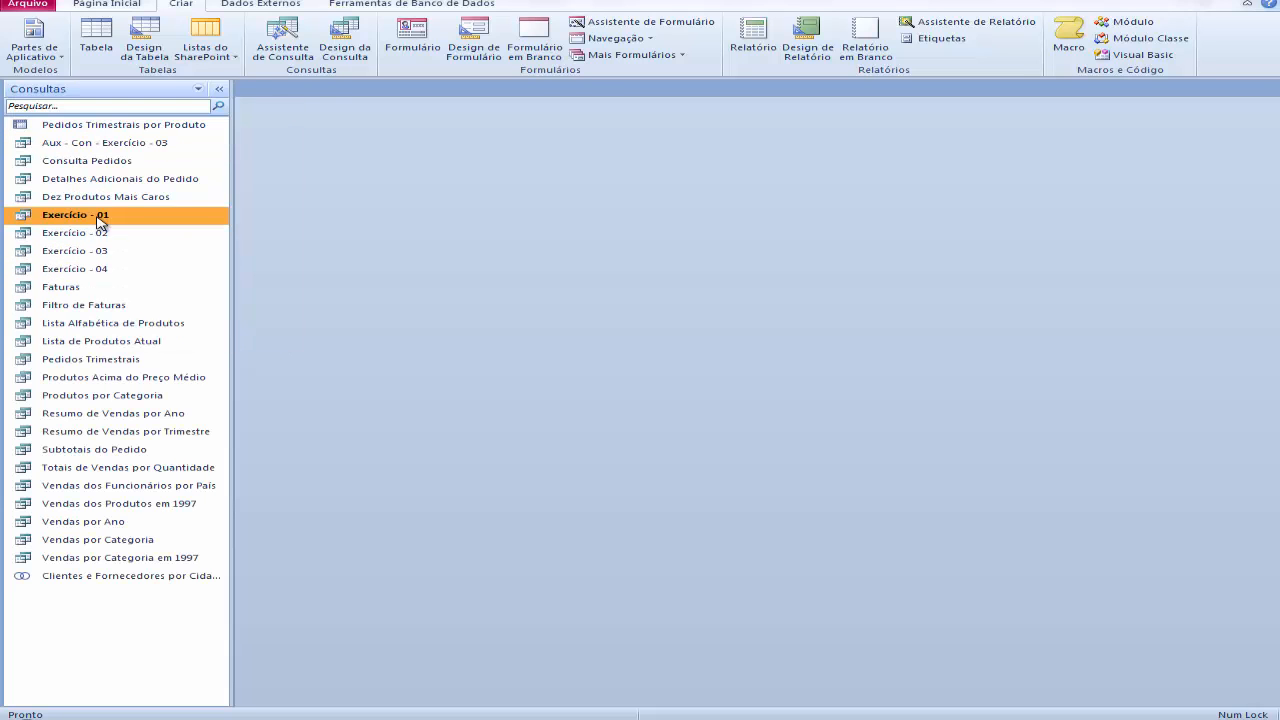
left_click(96, 234)
left_click(95, 251)
left_click(100, 268)
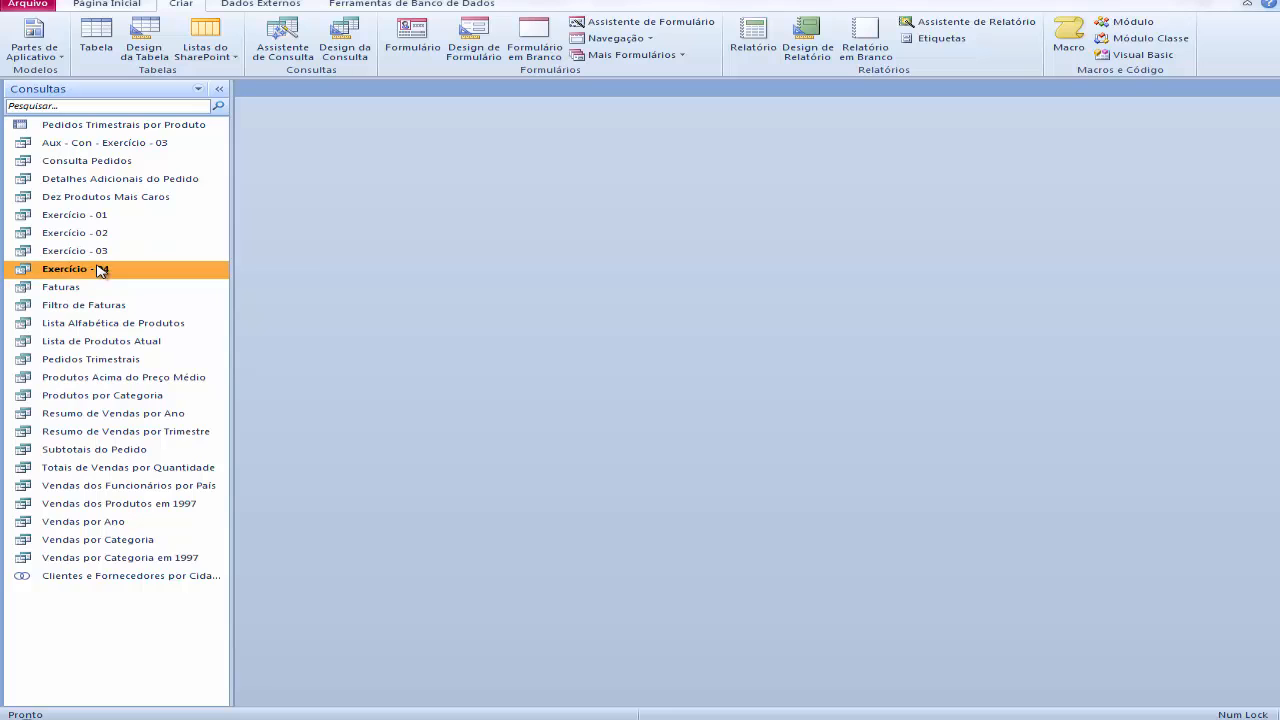
left_click(100, 215)
left_click(101, 234)
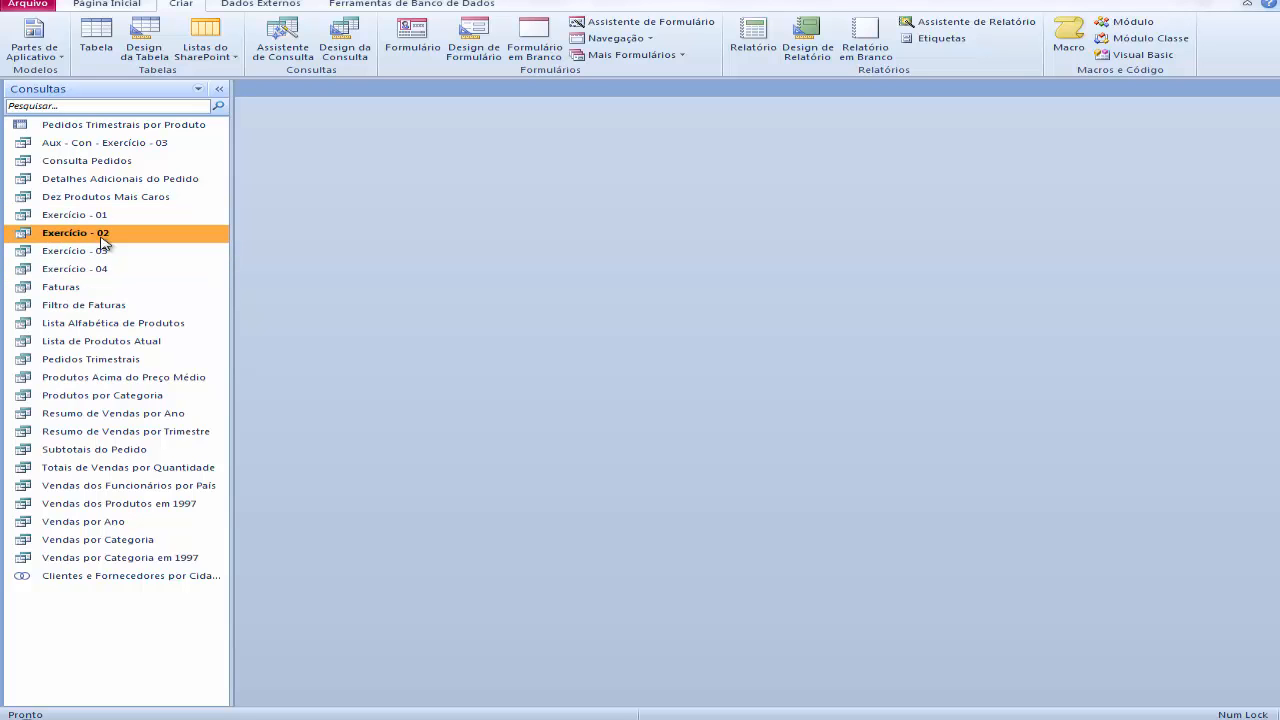
left_click(97, 251)
left_click(90, 269)
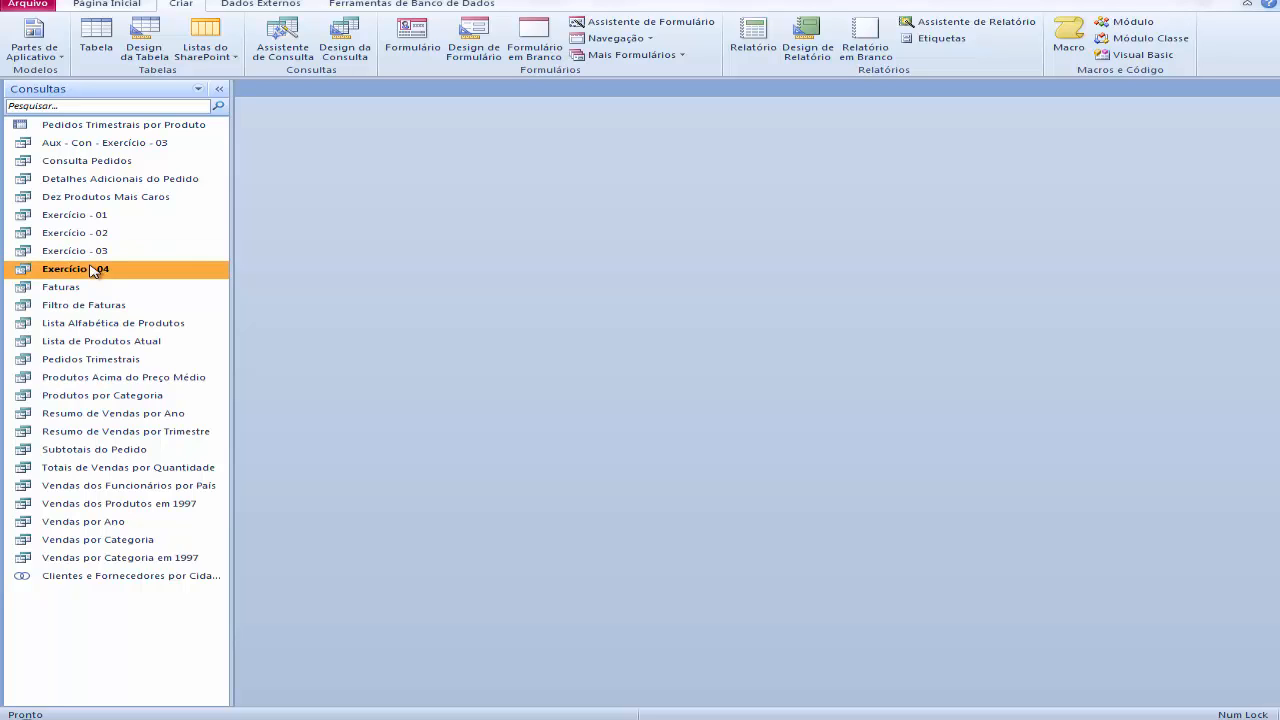